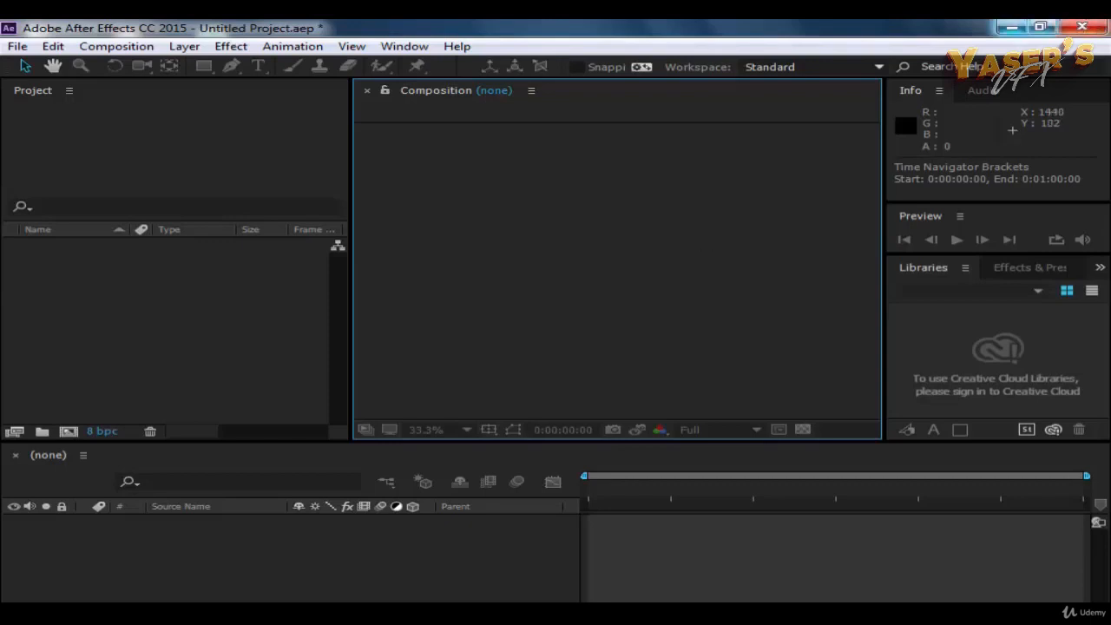
Create a new 1920 x 1080 composition at 30 fps, one minute long, with a light green background (95CB78).
left_click(184, 47)
left_click(167, 155)
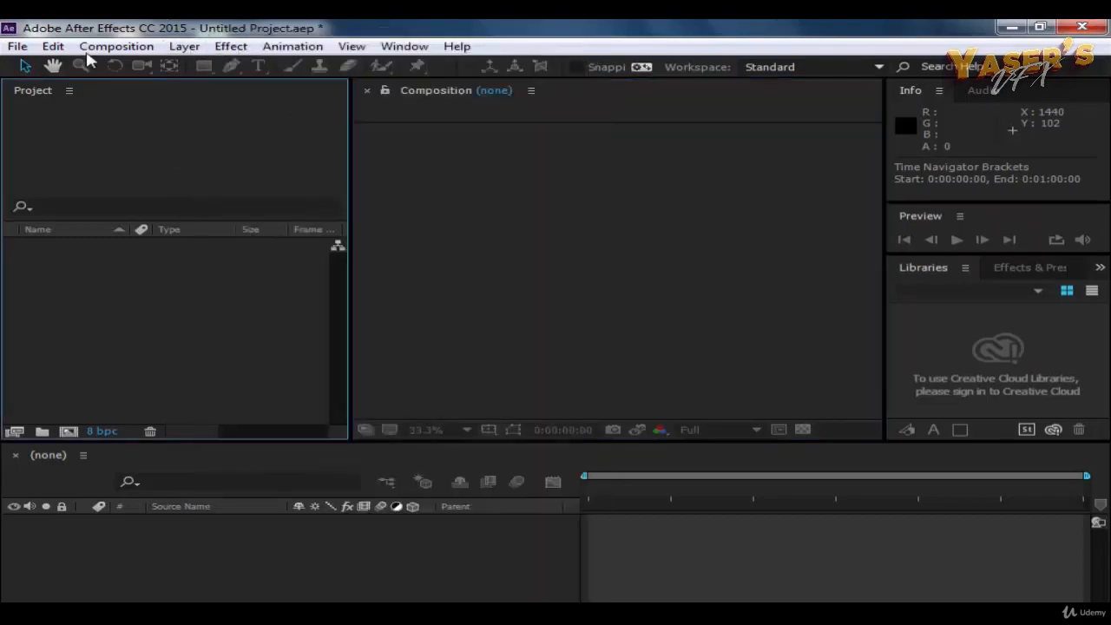
left_click(106, 47)
left_click(158, 66)
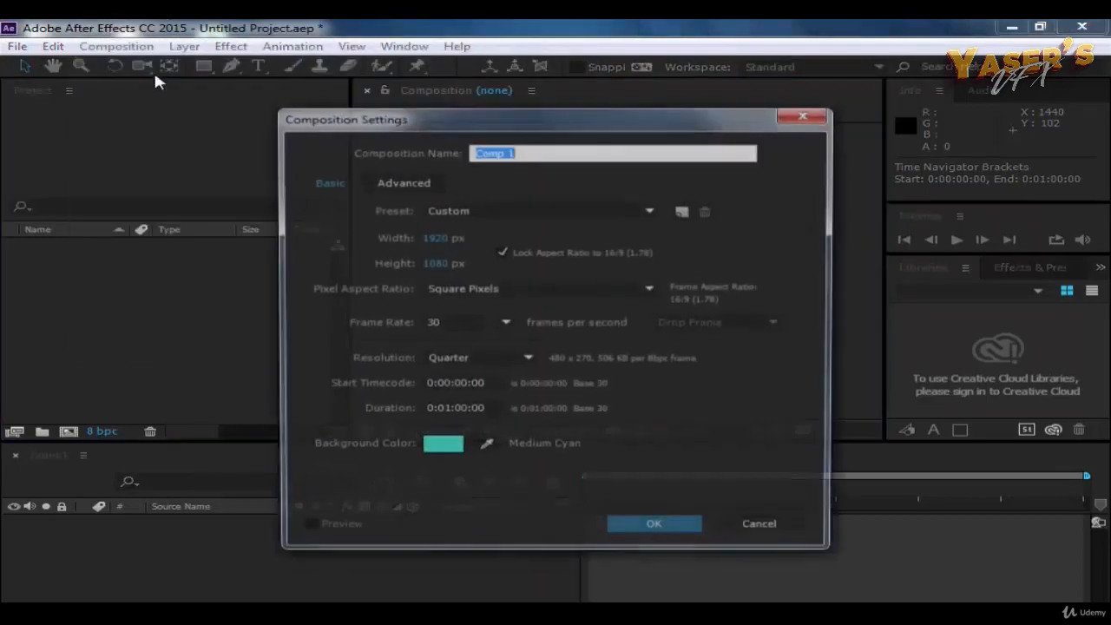
left_click(473, 525)
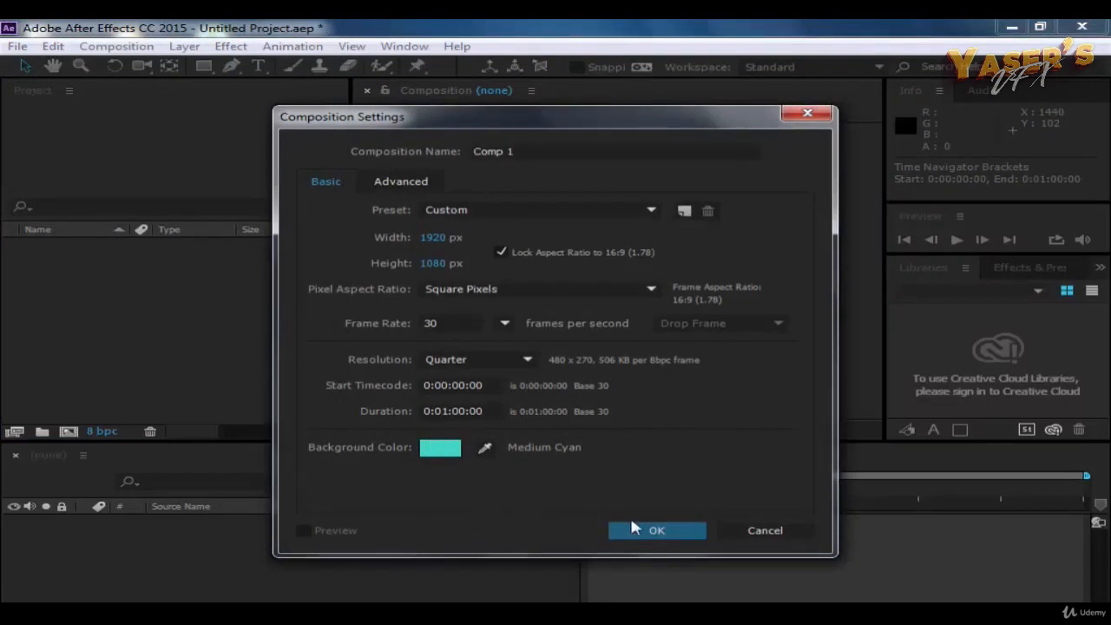
left_click(440, 449)
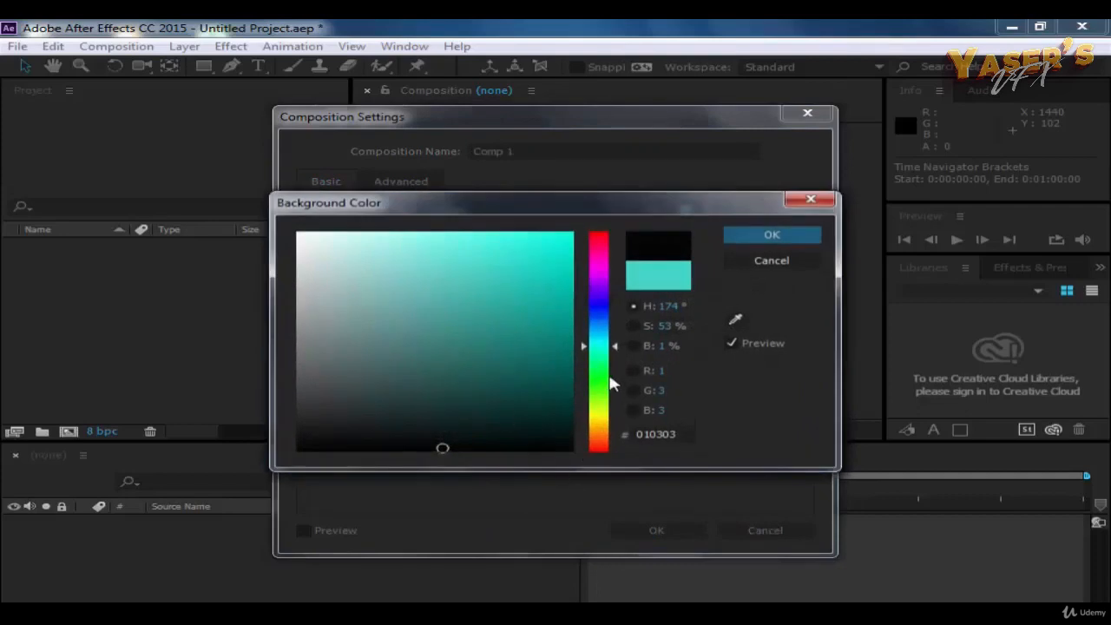
left_click_drag(611, 382, 595, 392)
left_click_drag(471, 357, 409, 276)
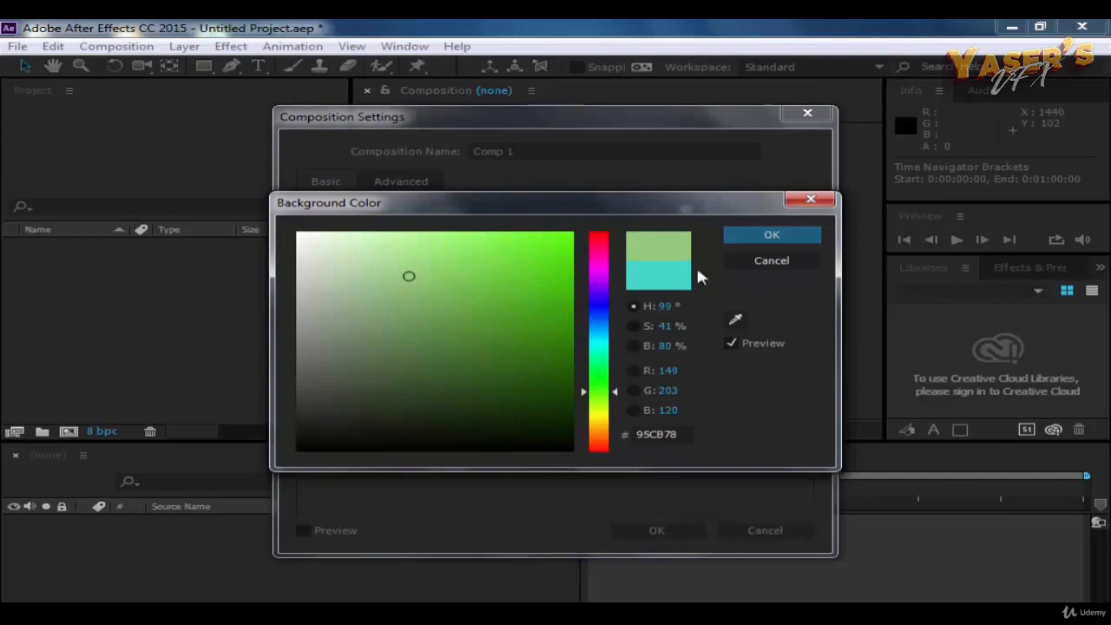
left_click(752, 237)
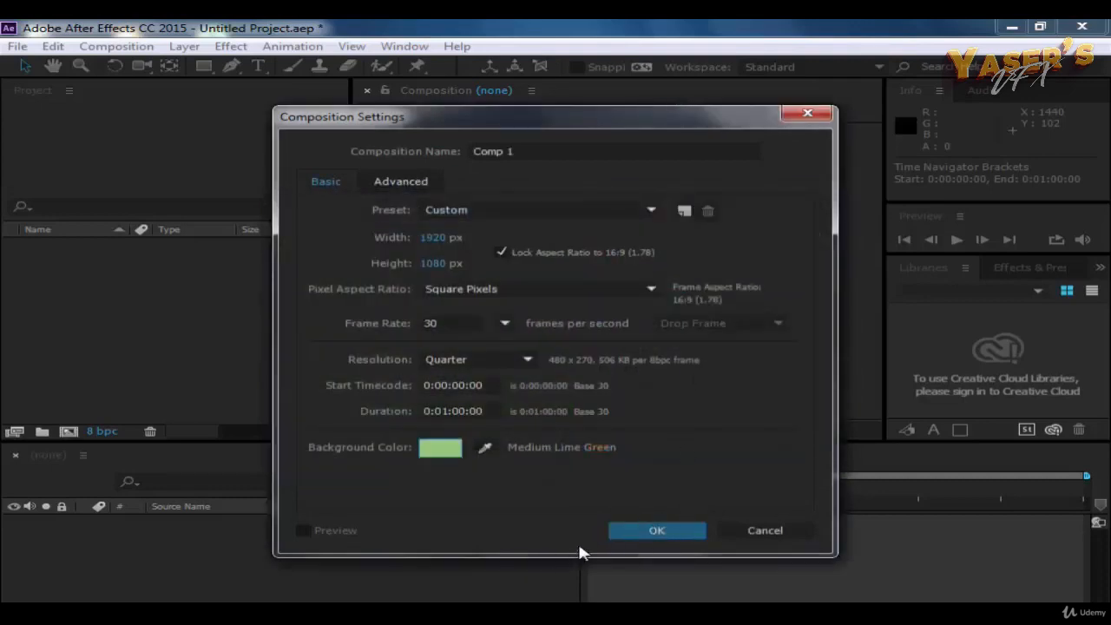
left_click(638, 530)
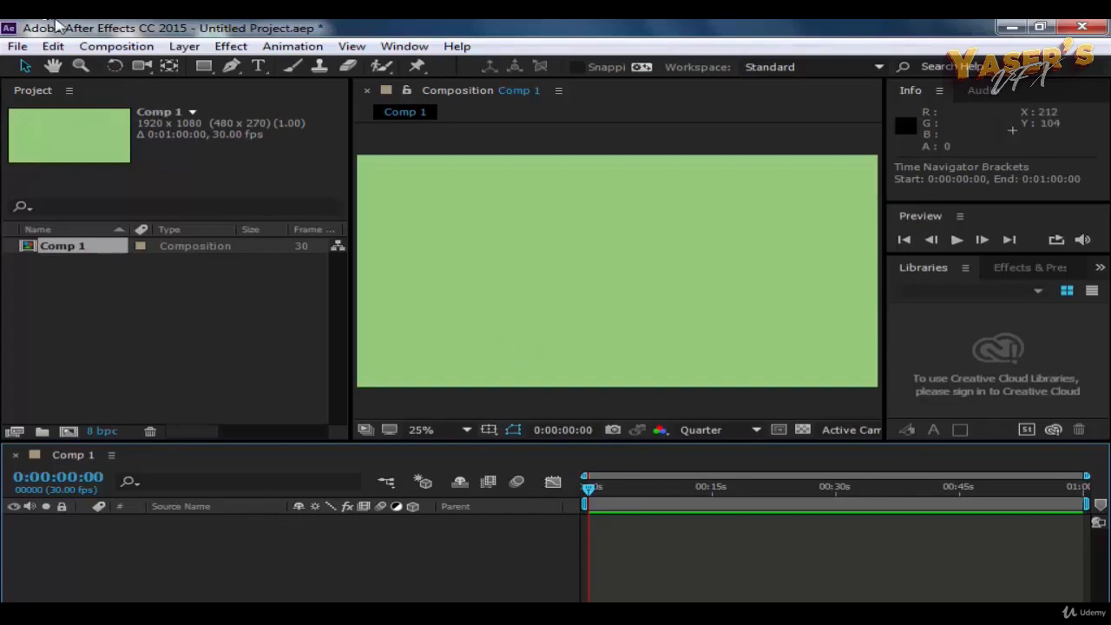
Draw a rounded rectangle shape about 652 by 528 px in the upper middle of the composition with the Rounded Rectangle tool.
left_click(203, 66)
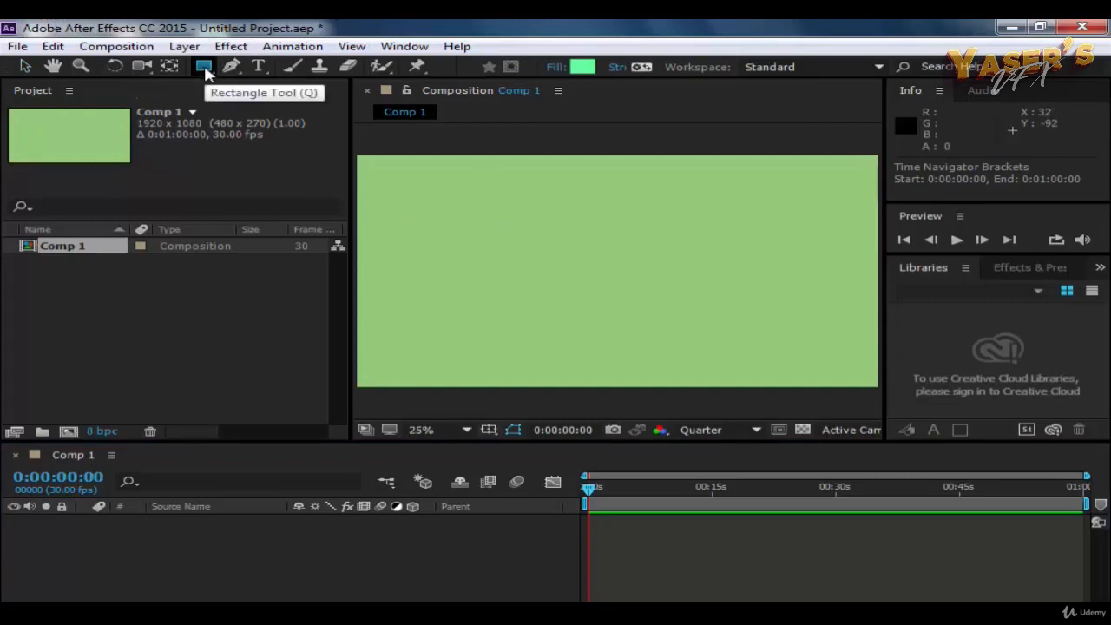
key("q")
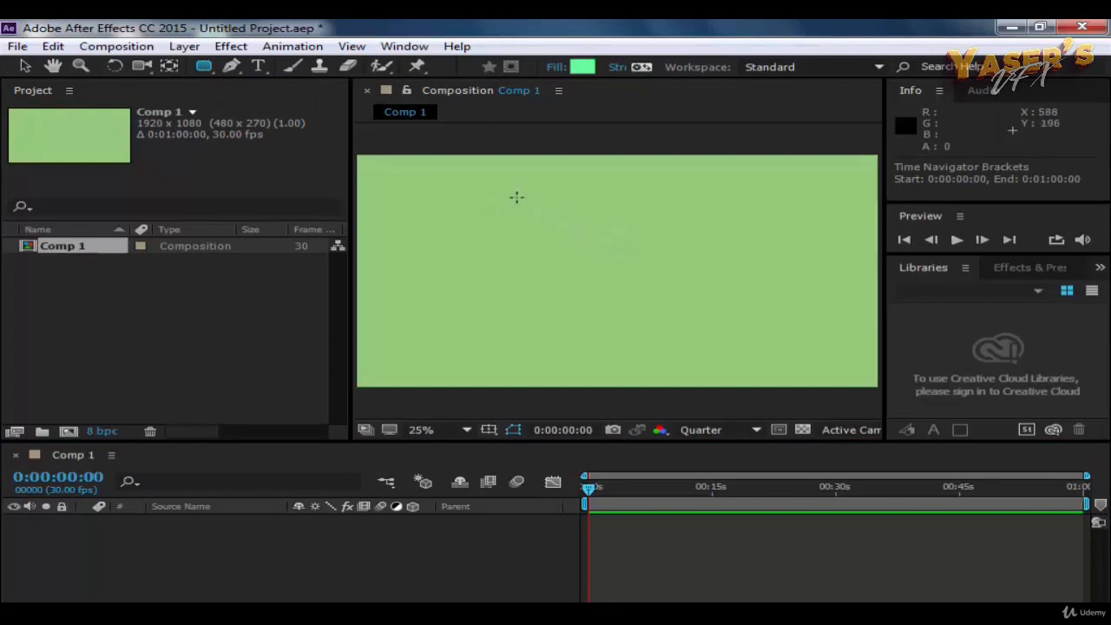
left_click_drag(521, 183, 698, 296)
left_click(22, 66)
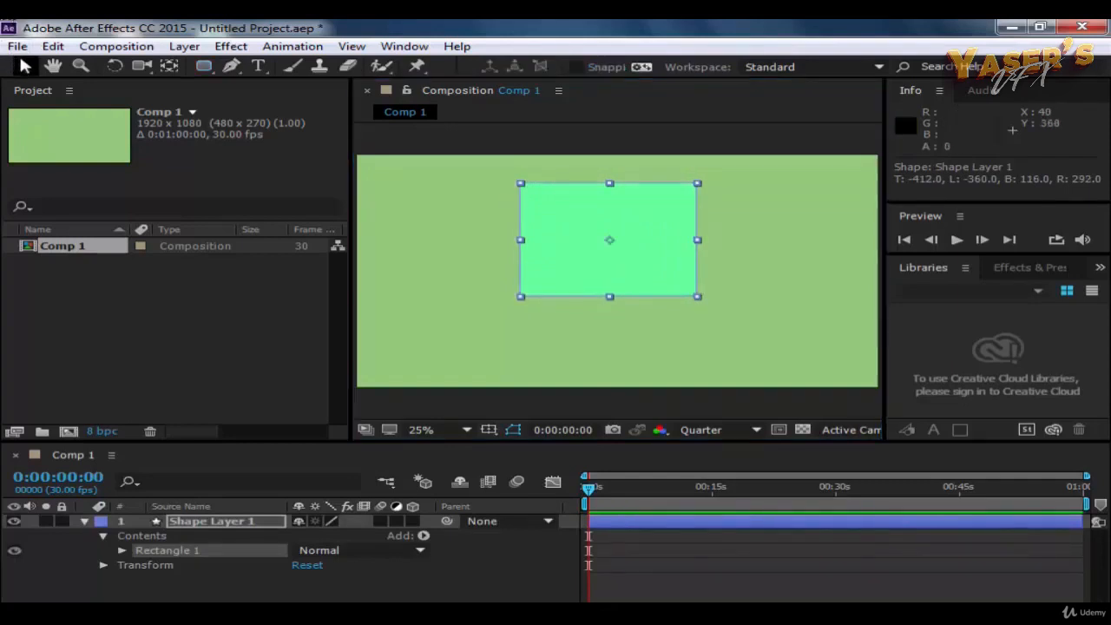
Move the rounded rectangle slightly down and to the right, to a layer position of about 980, 564.
left_click(483, 148)
left_click(570, 221)
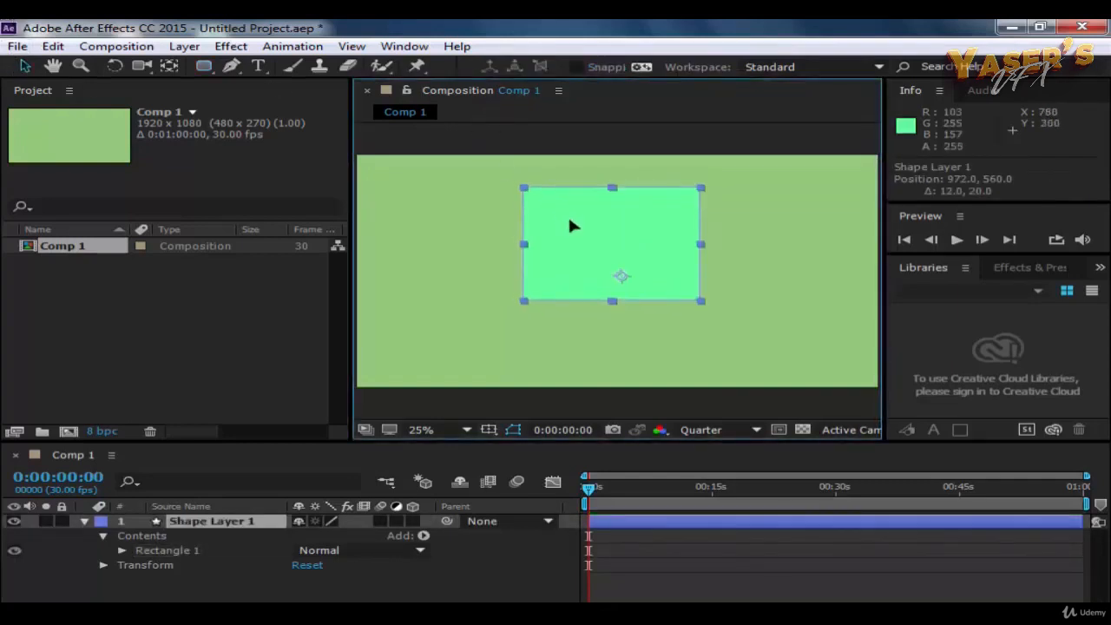
left_click_drag(569, 221, 575, 227)
left_click(683, 145)
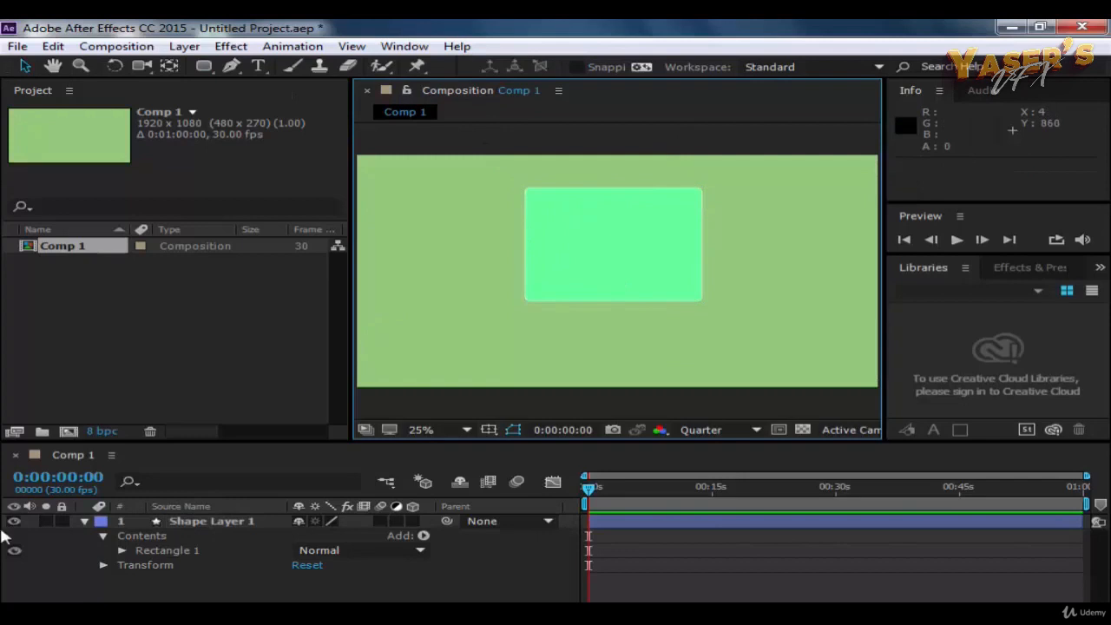
Set the rectangle's stroke colour to 67FF9D by sampling its green fill with the eyedropper.
left_click(535, 290)
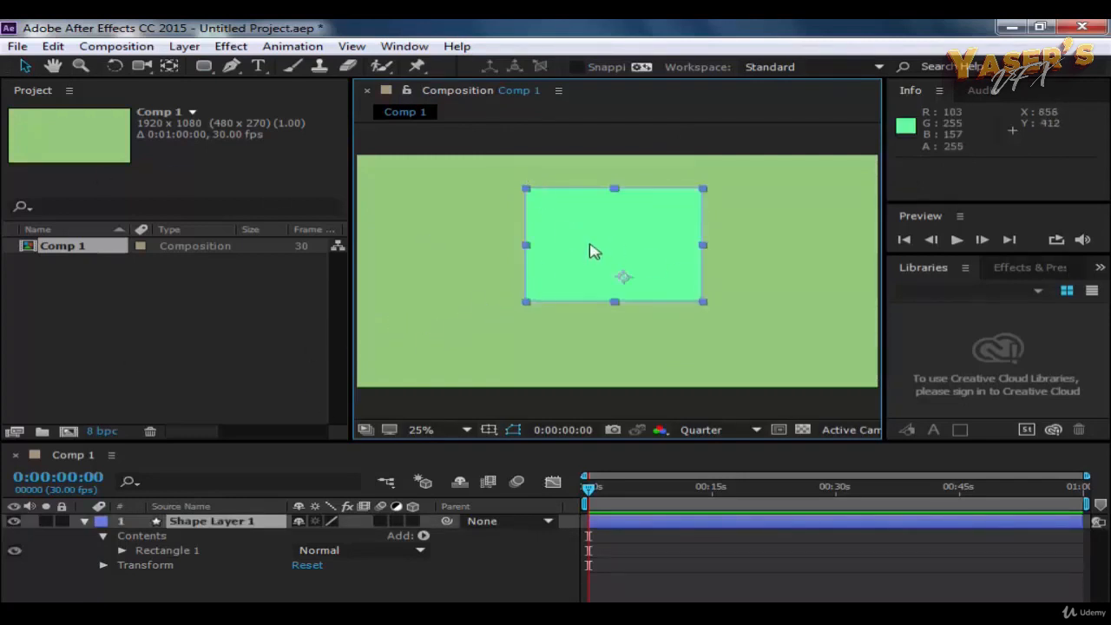
left_click(123, 551)
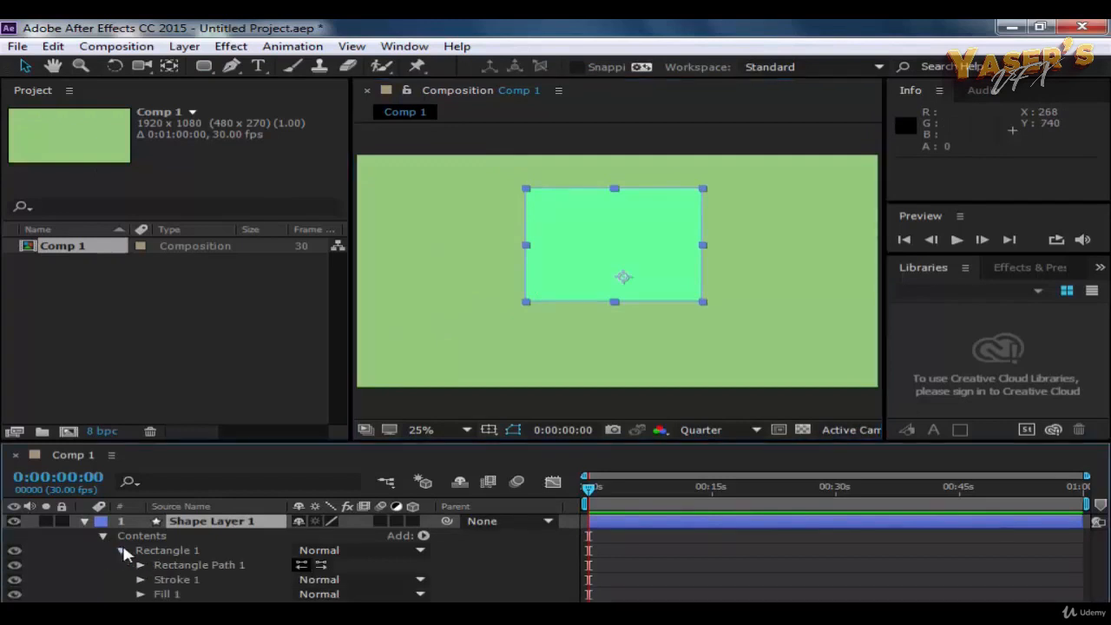
left_click(330, 580)
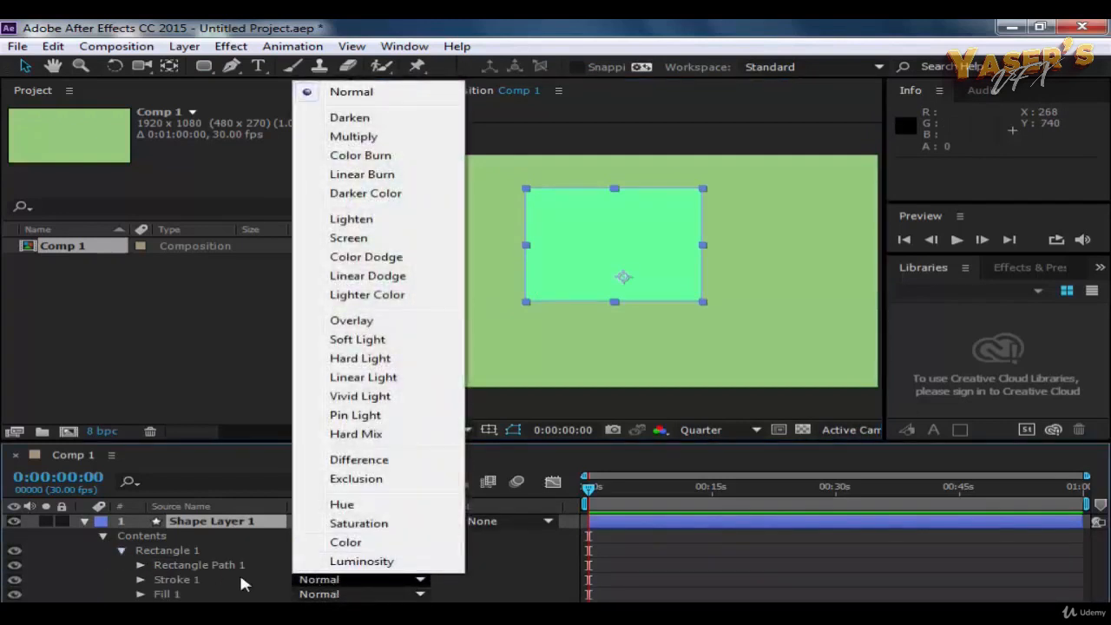
left_click(177, 580)
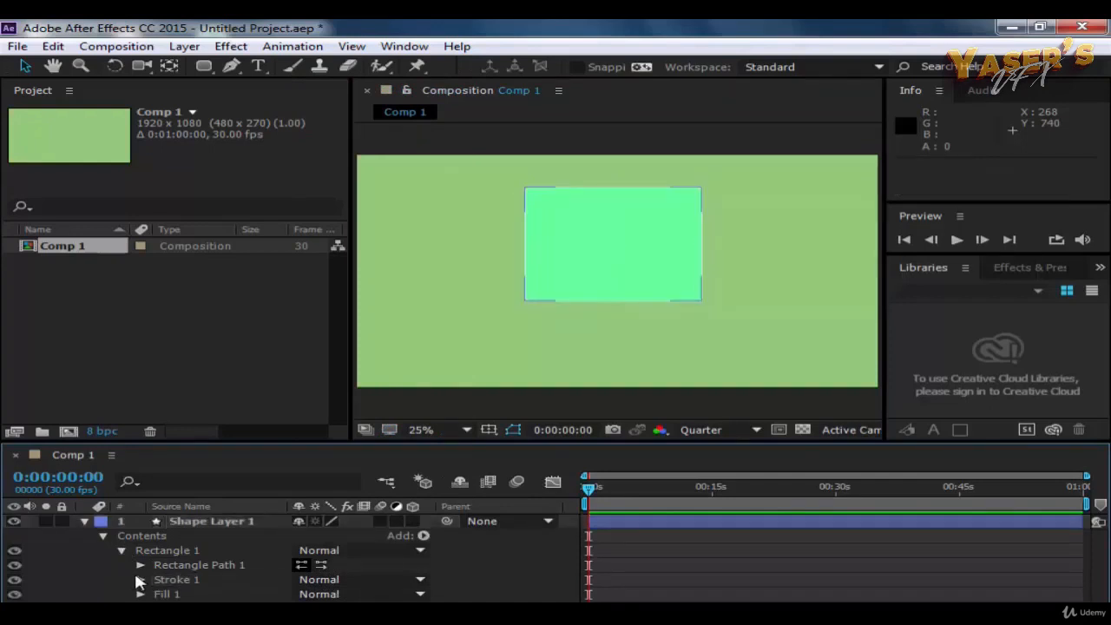
left_click(141, 580)
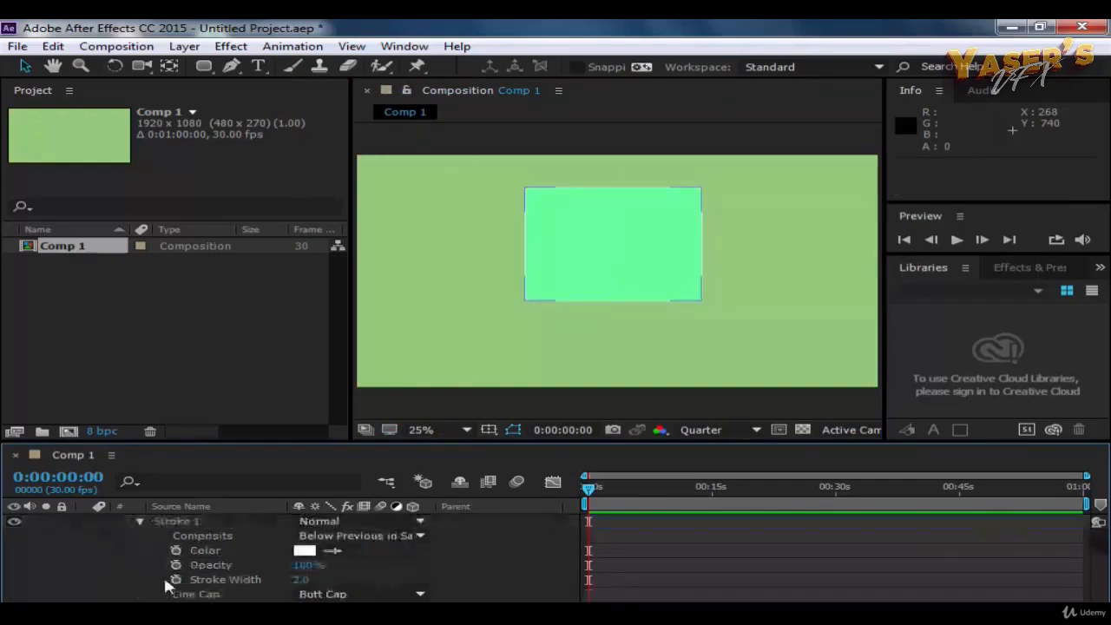
left_click(305, 551)
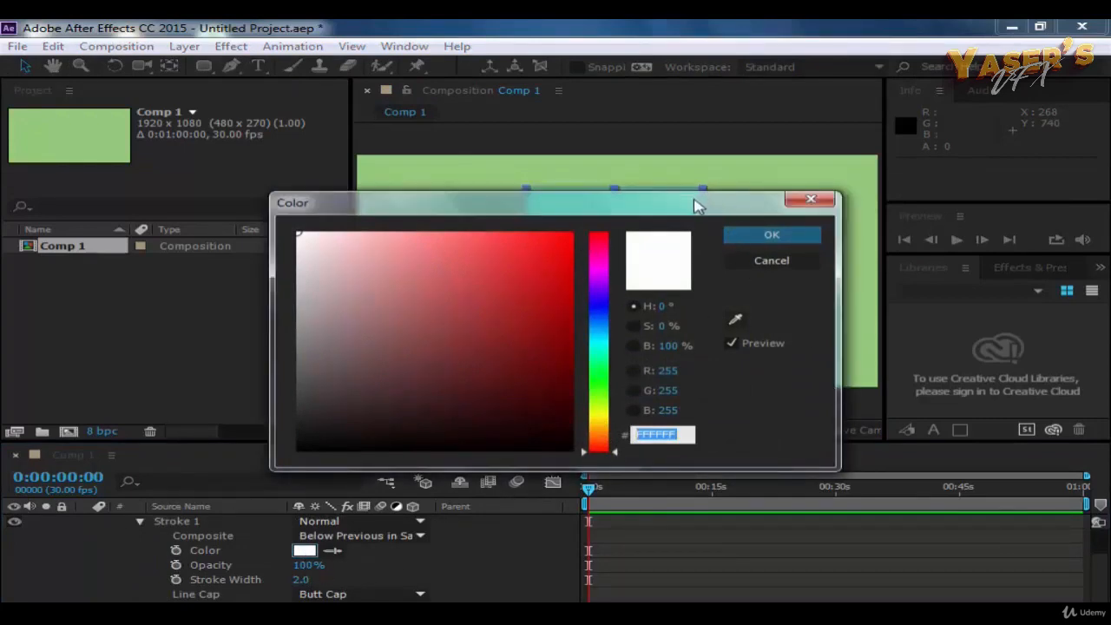
left_click_drag(697, 204, 450, 149)
left_click(484, 288)
left_click(489, 265)
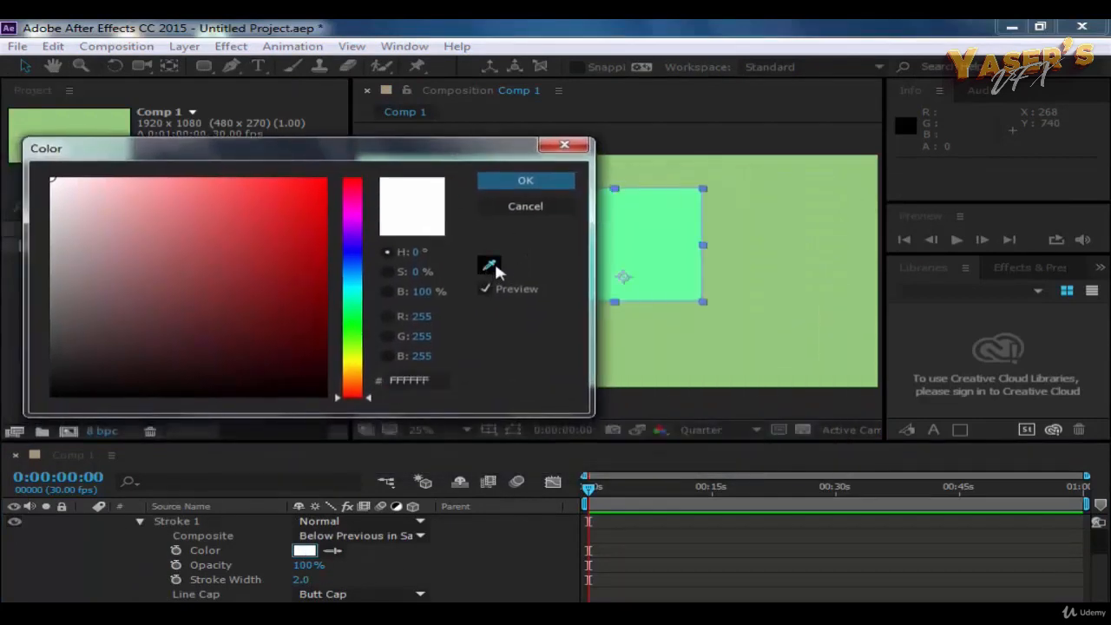
left_click(636, 248)
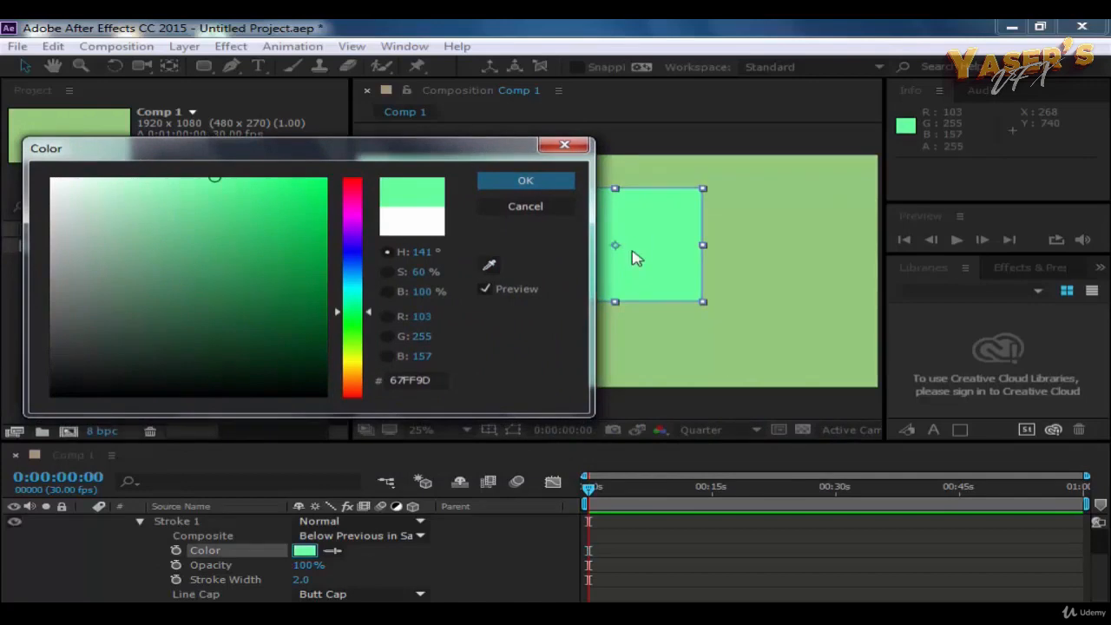
left_click(527, 180)
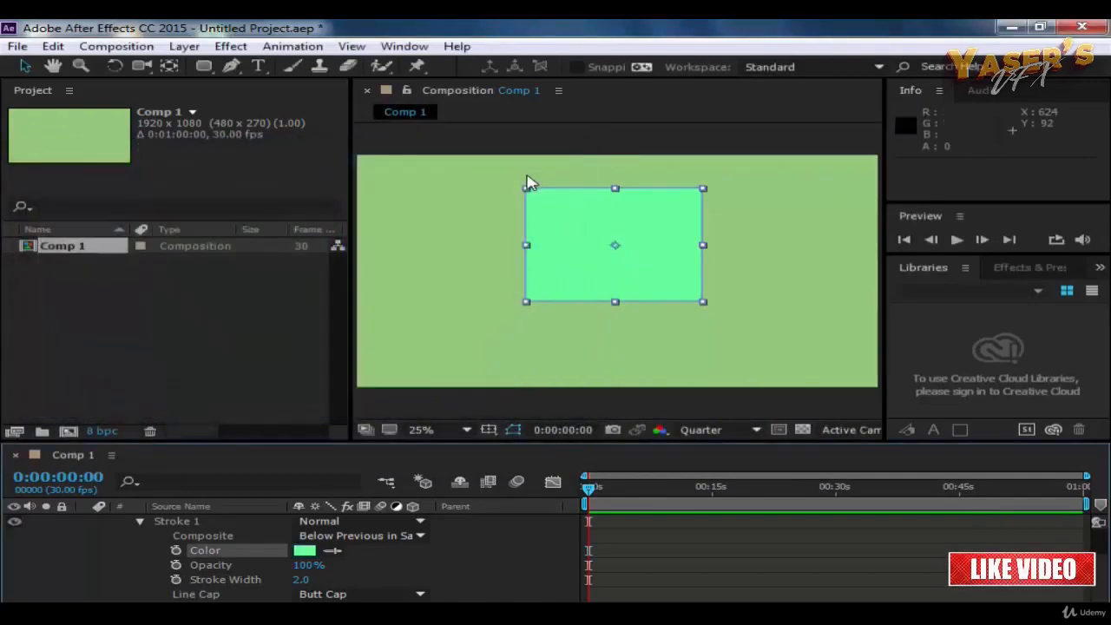
Collapse the shape layer's properties and make the shape a 3D layer.
left_click(139, 521)
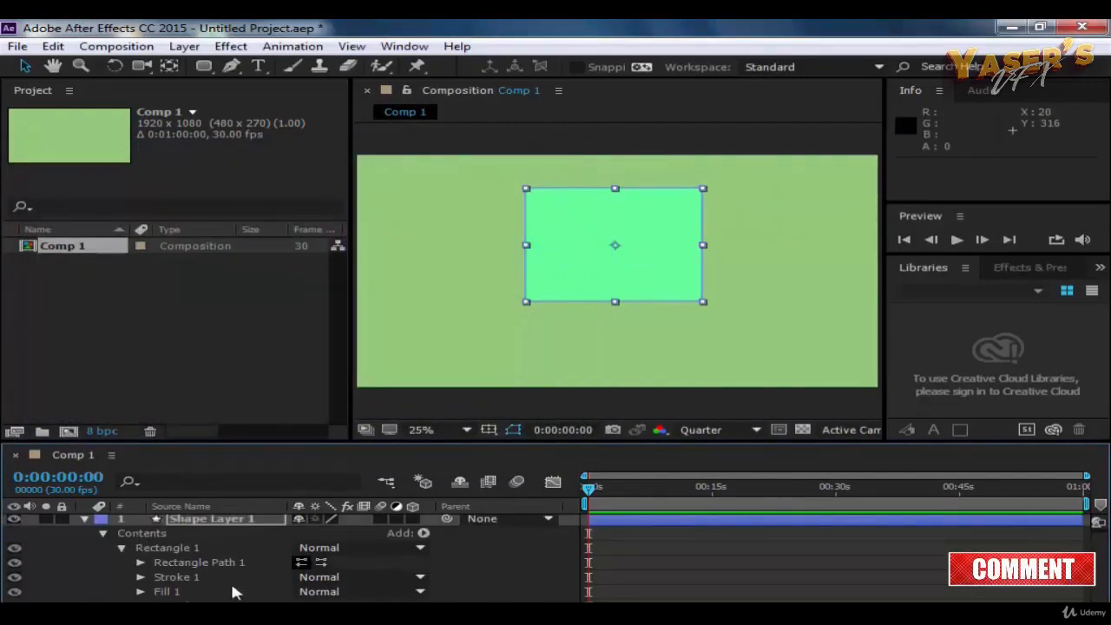
left_click(85, 519)
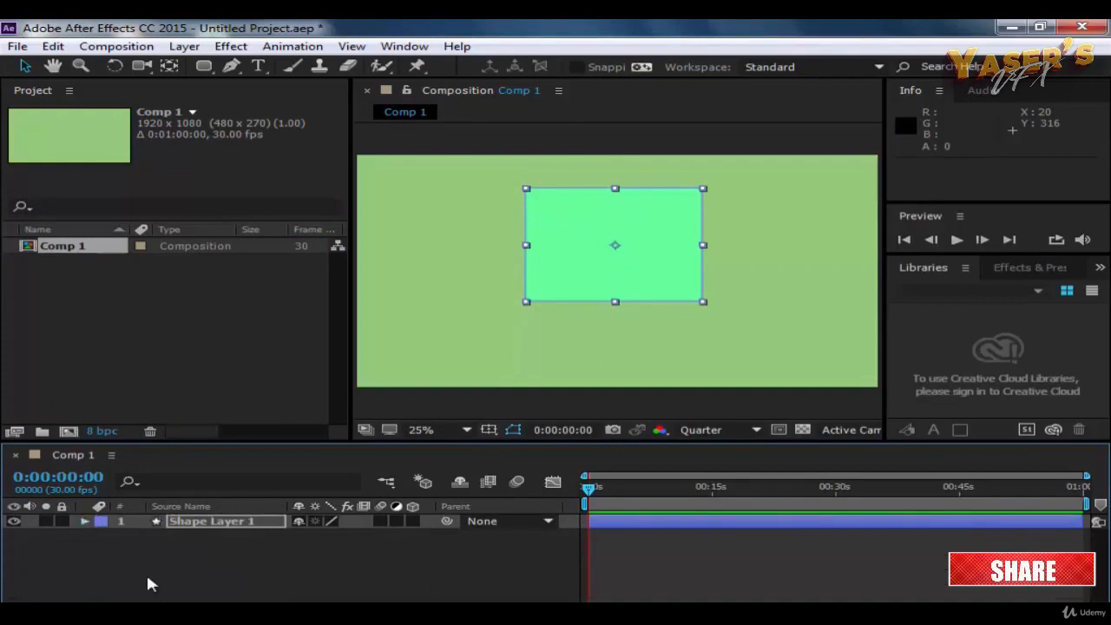
left_click(156, 576)
left_click(655, 296)
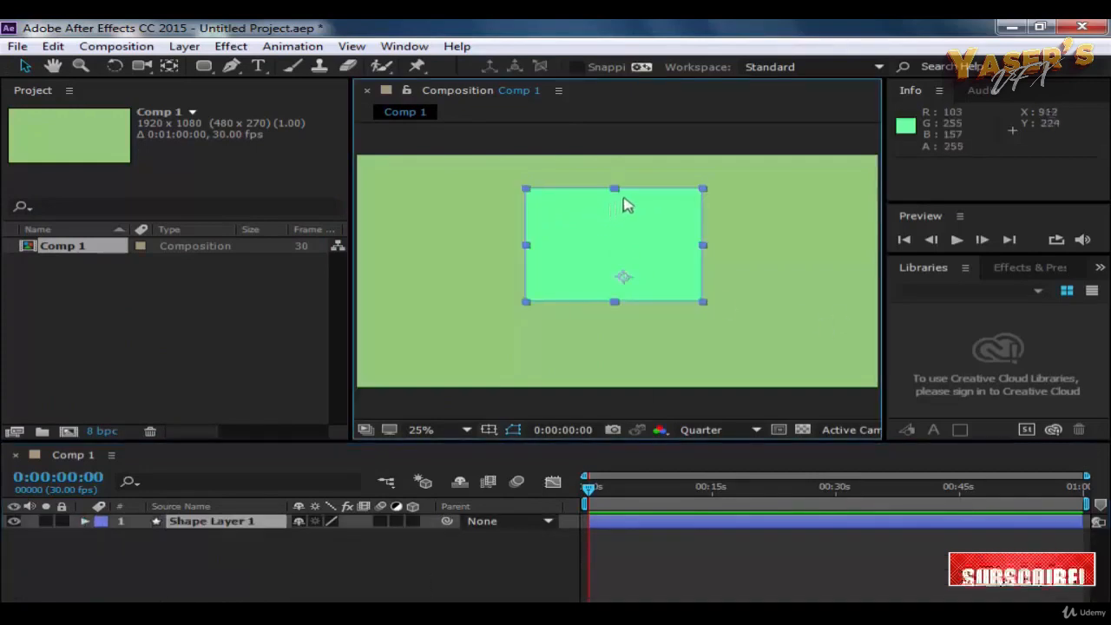
left_click(415, 521)
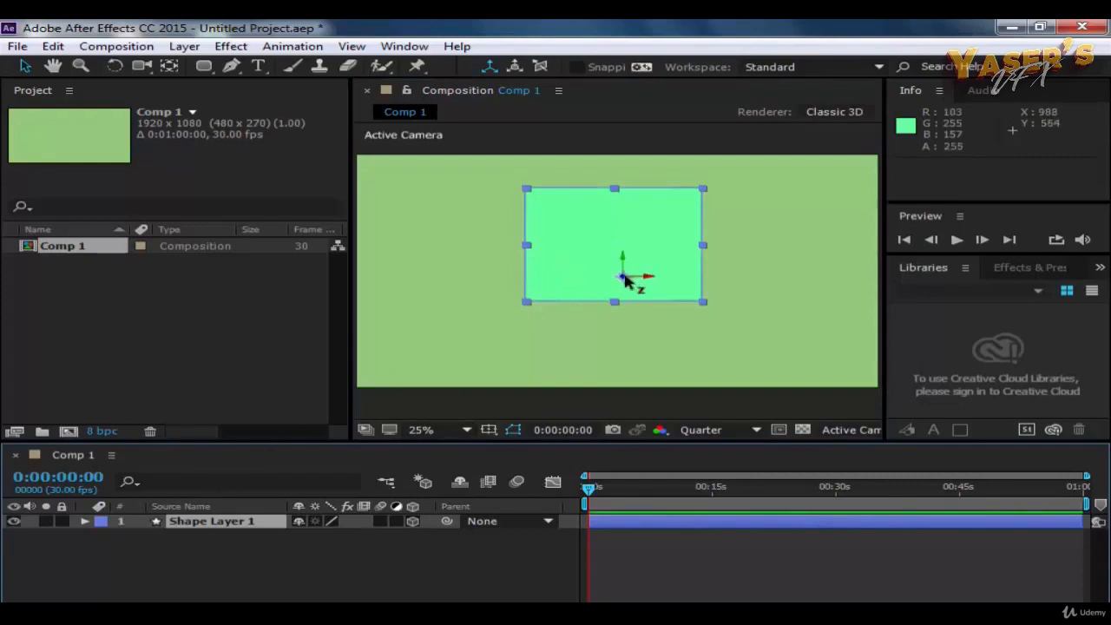
Move the 3D rectangle closer to the camera and reposition it at about 991, 579, -381.5.
left_click_drag(625, 278, 648, 281)
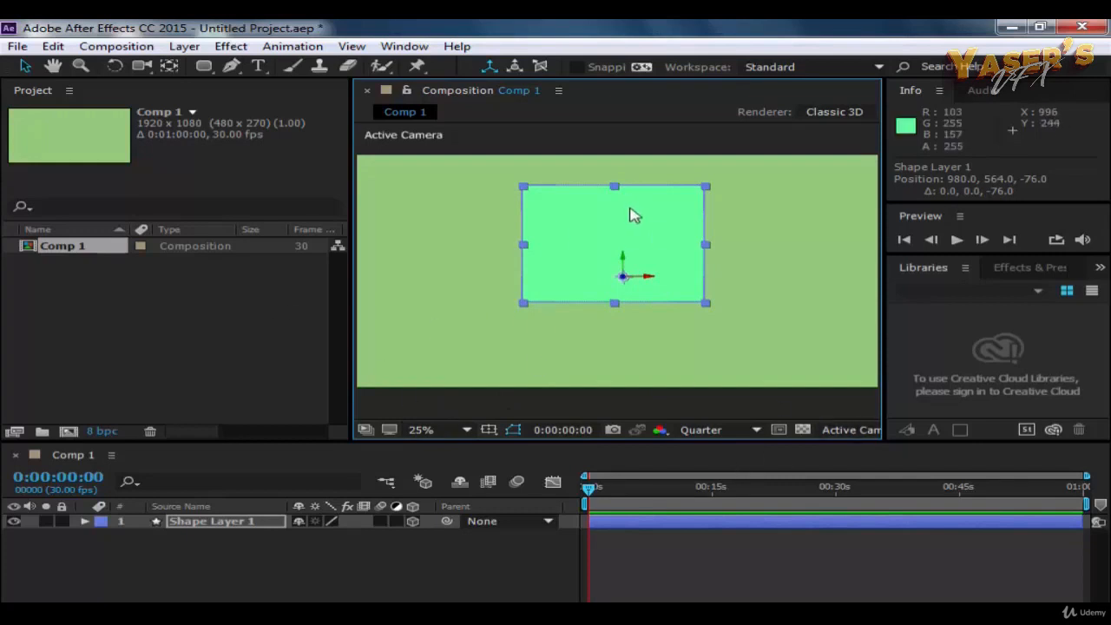
left_click_drag(632, 217, 658, 206)
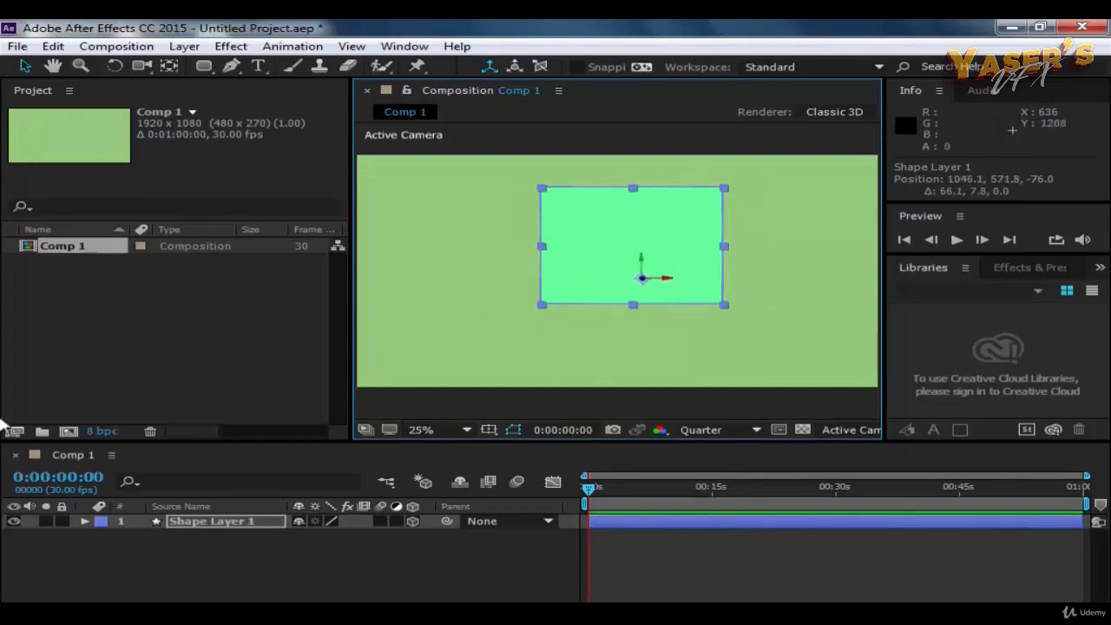
left_click_drag(652, 280, 795, 258)
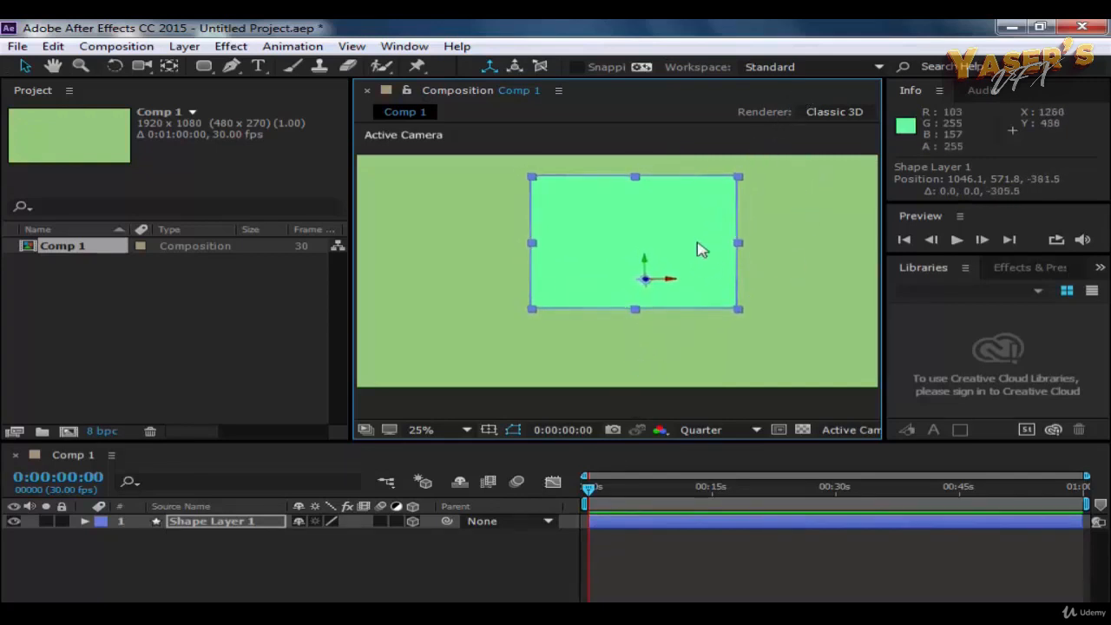
left_click_drag(699, 249, 658, 249)
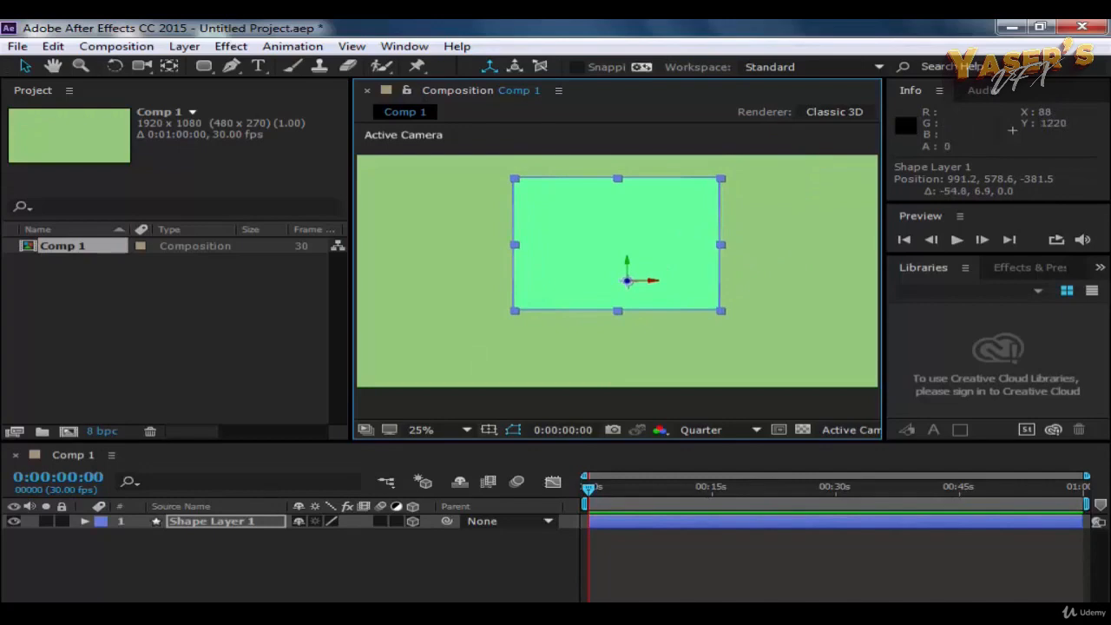
Change the composition's renderer to Ray-traced 3D.
left_click(831, 111)
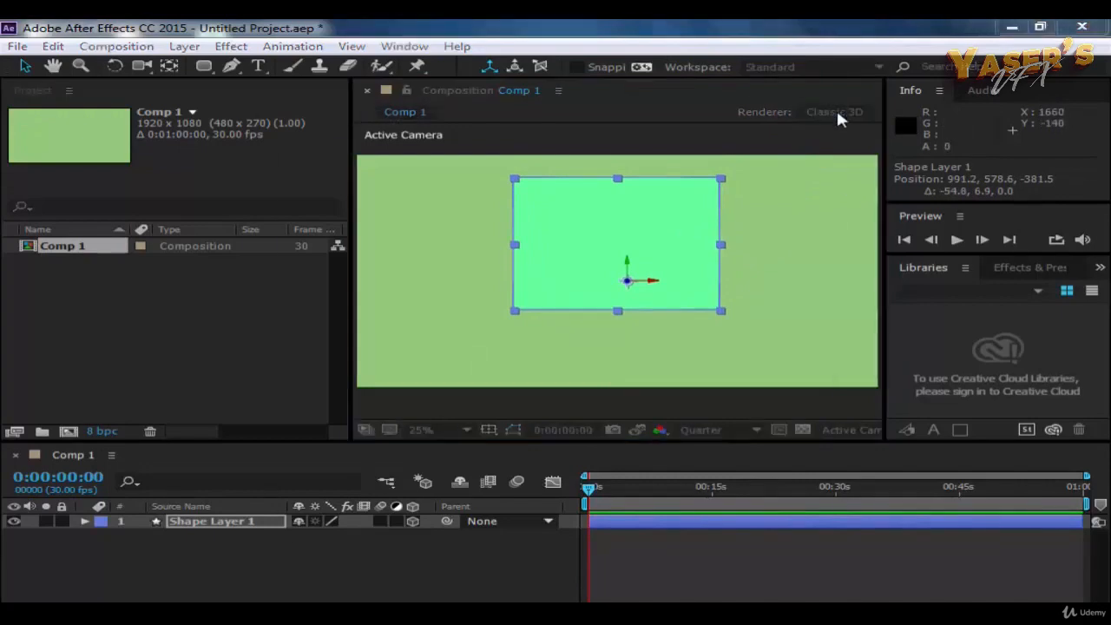
left_click(514, 278)
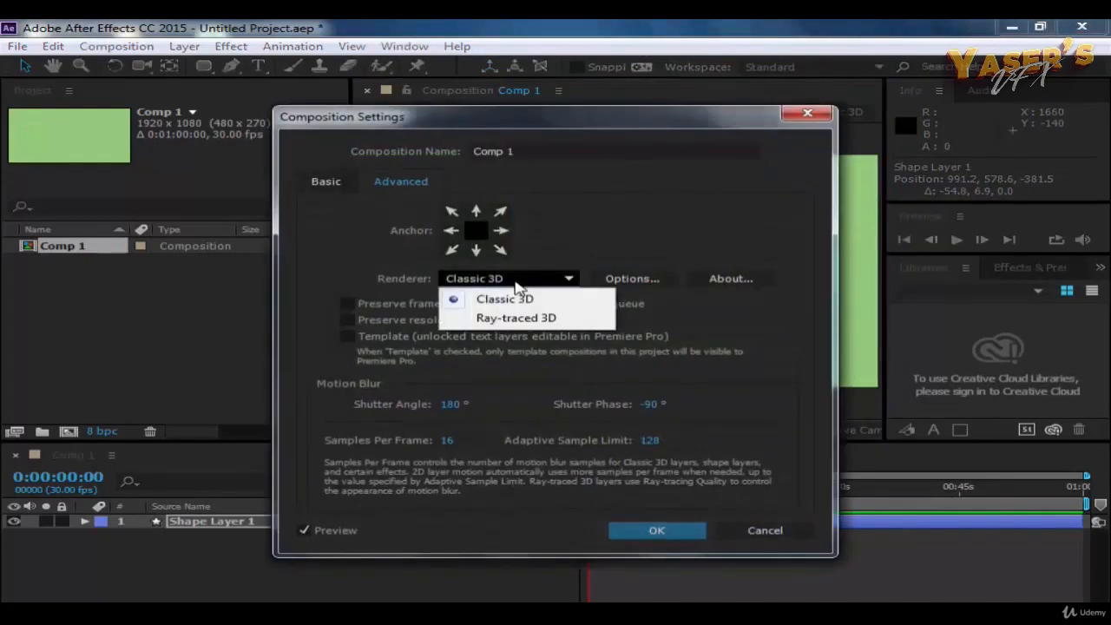
left_click(496, 318)
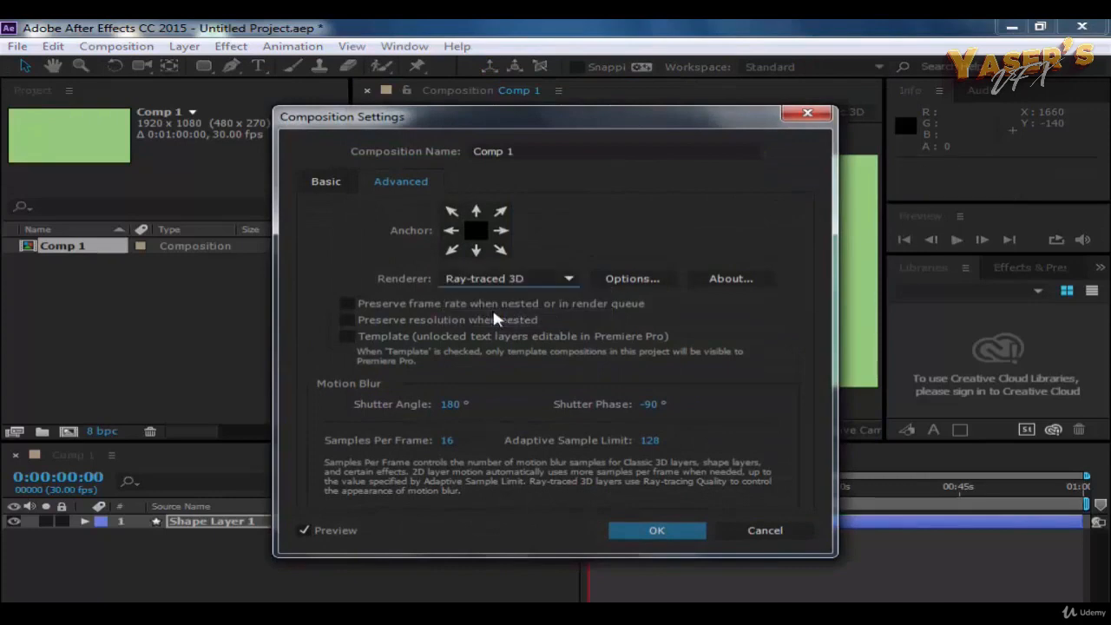
left_click(635, 525)
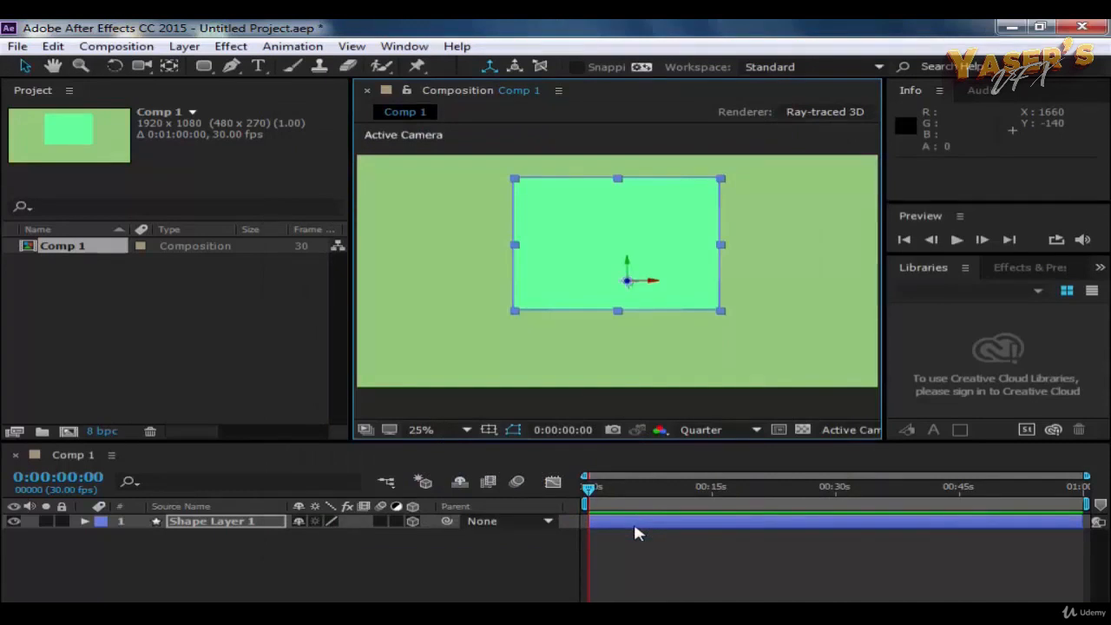
Set the rectangle layer's Bevel Depth to 2.8 in its geometry options and collapse the layer's properties.
left_click(86, 521)
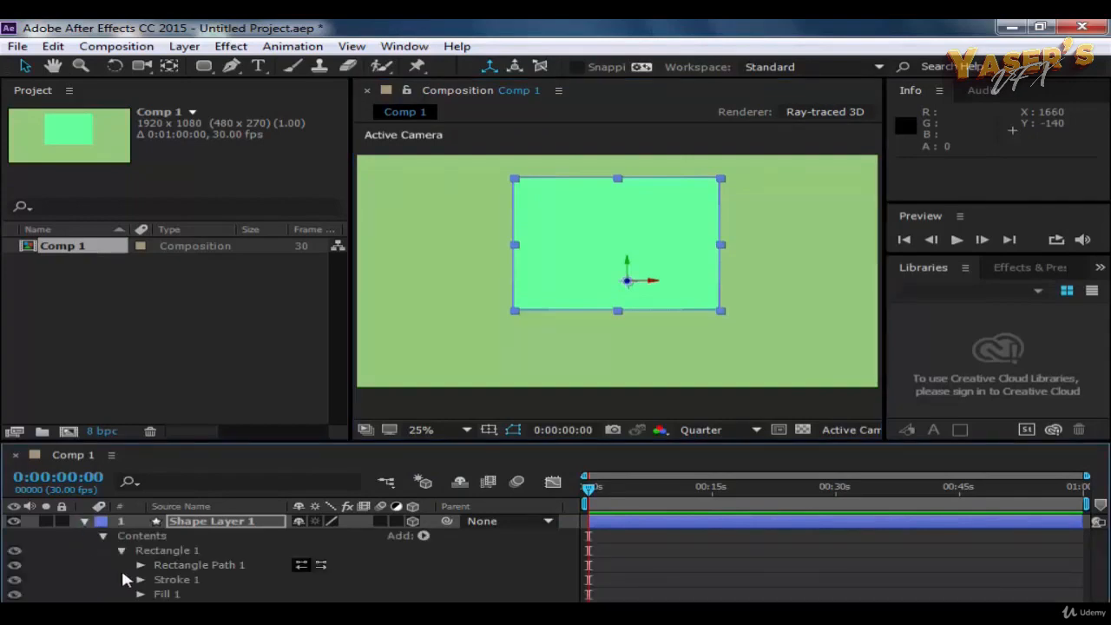
scroll(124, 568, "down", 2)
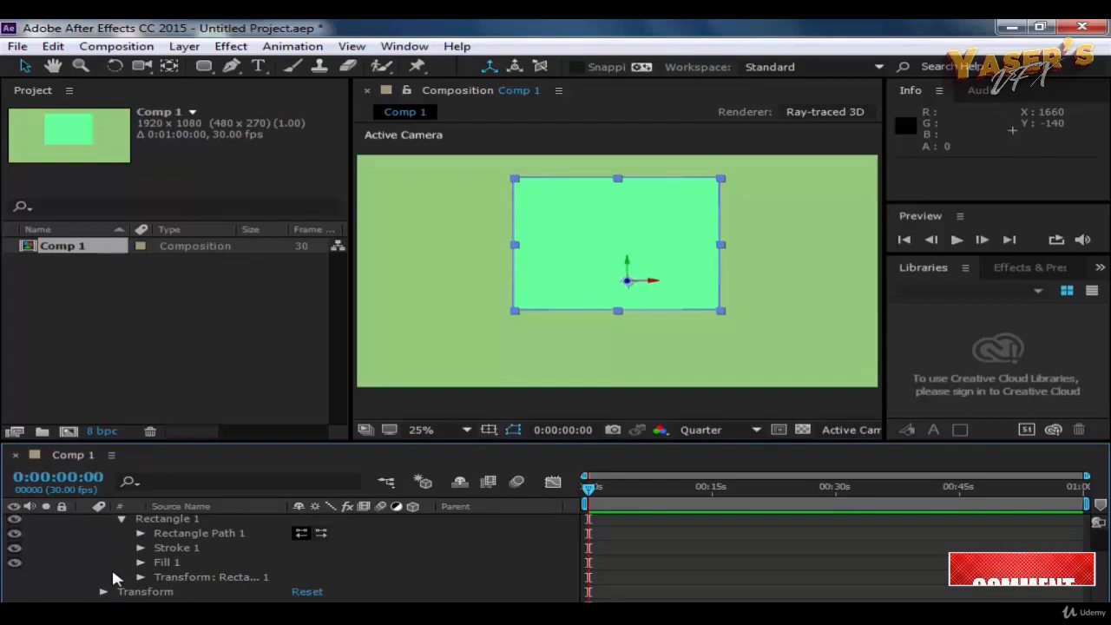
scroll(111, 538, "up", 2)
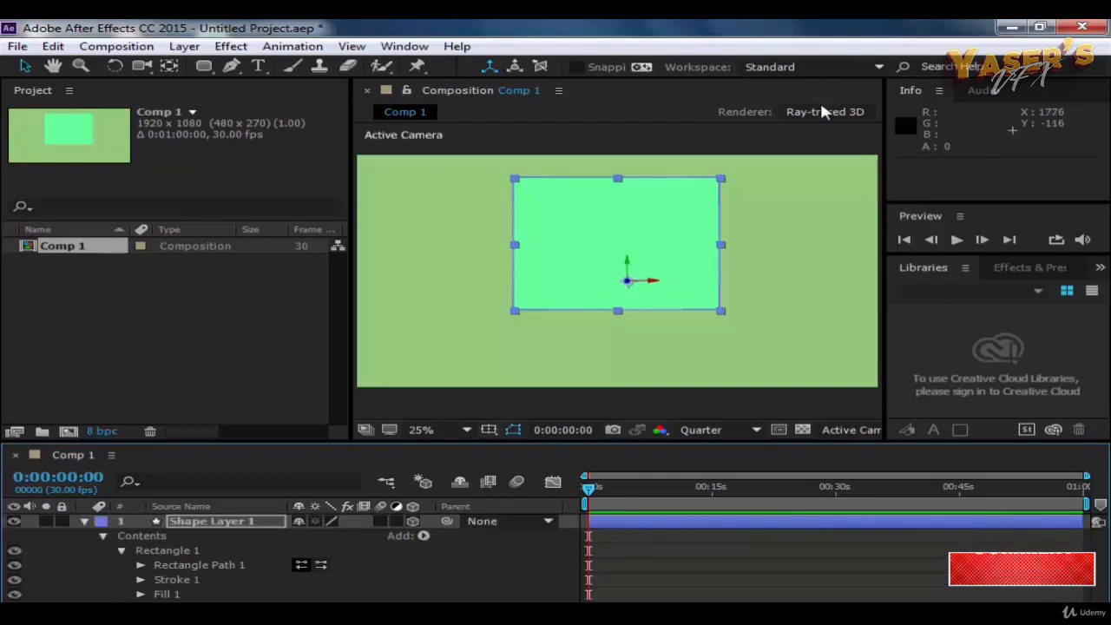
left_click(104, 535)
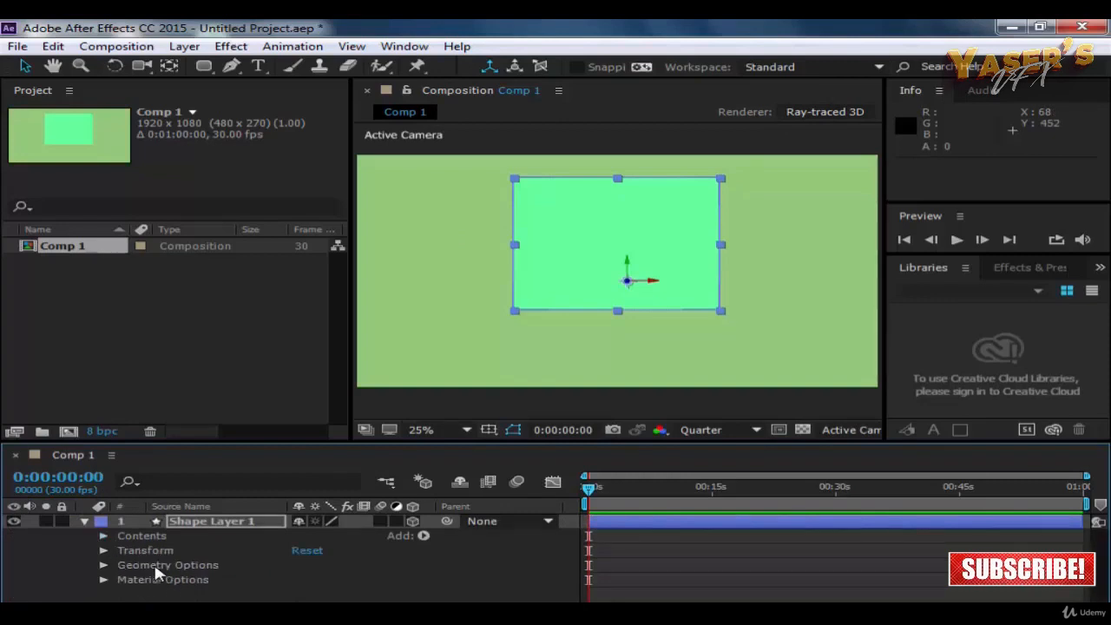
left_click(103, 565)
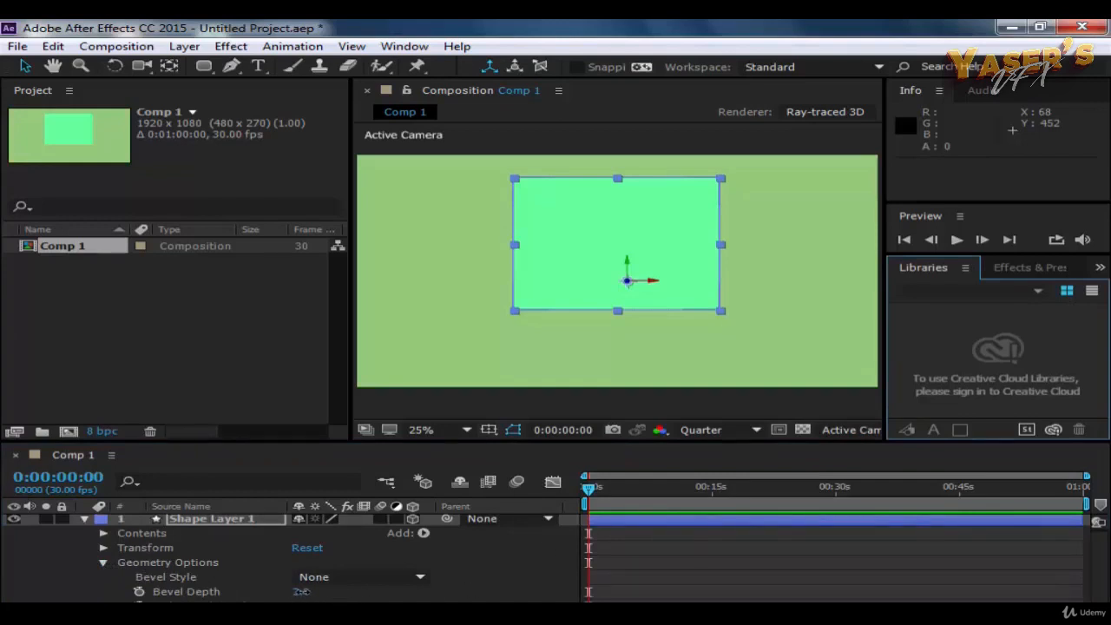
left_click_drag(301, 591, 395, 599)
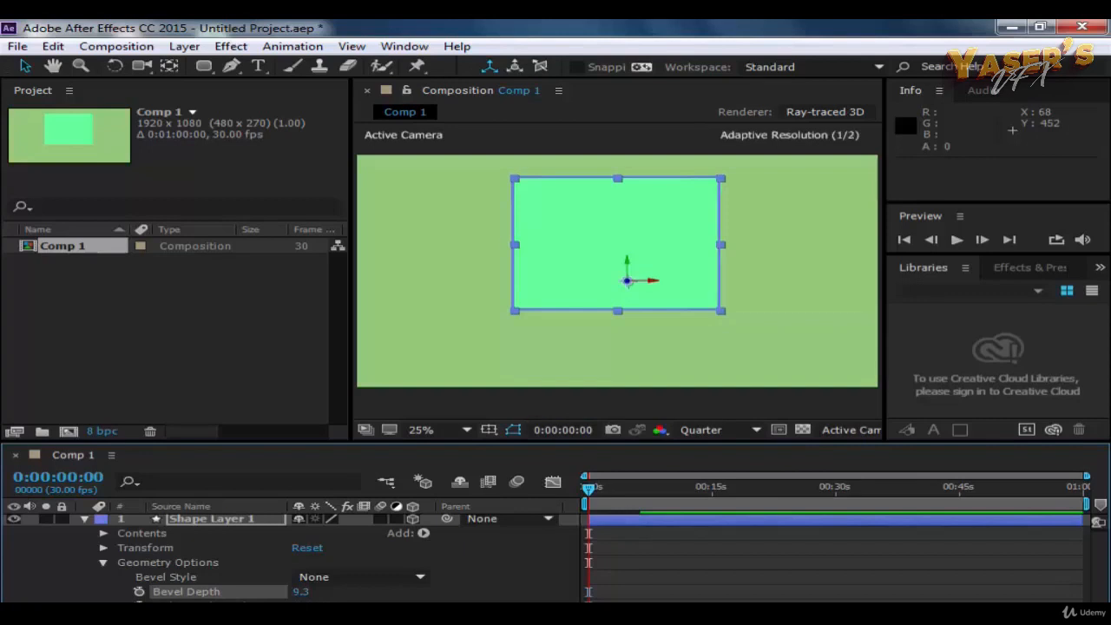
left_click_drag(308, 595, 252, 599)
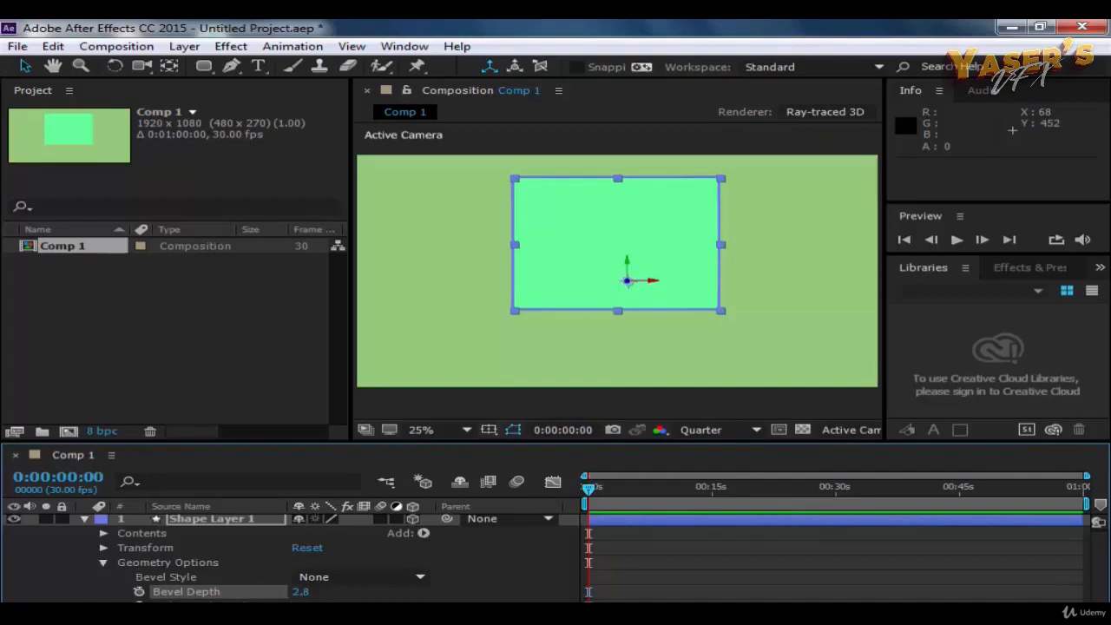
left_click(102, 563)
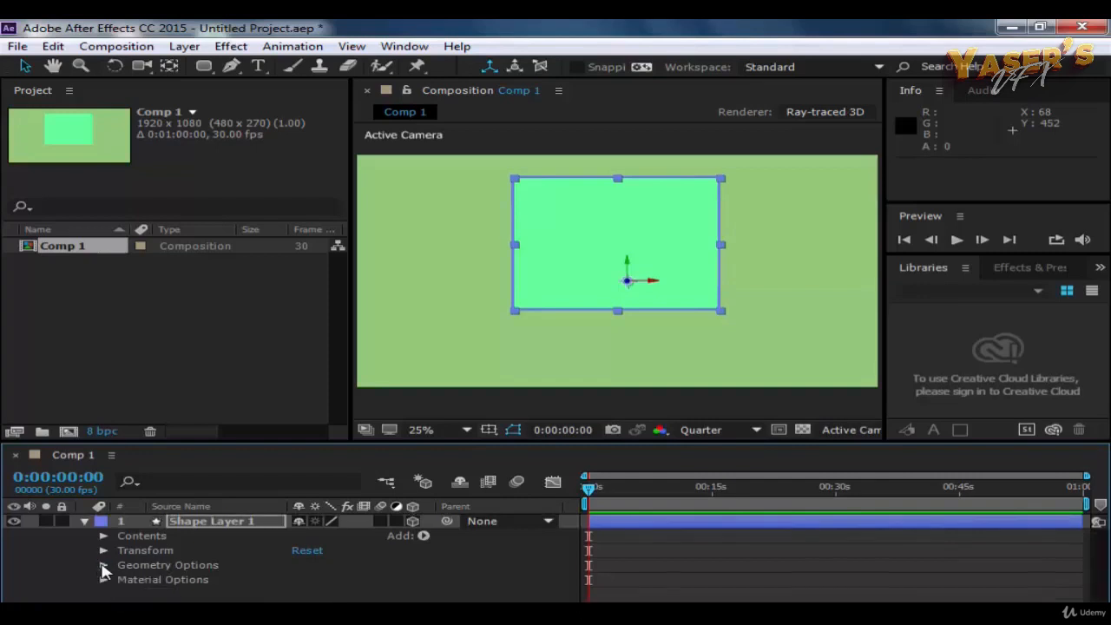
left_click(84, 521)
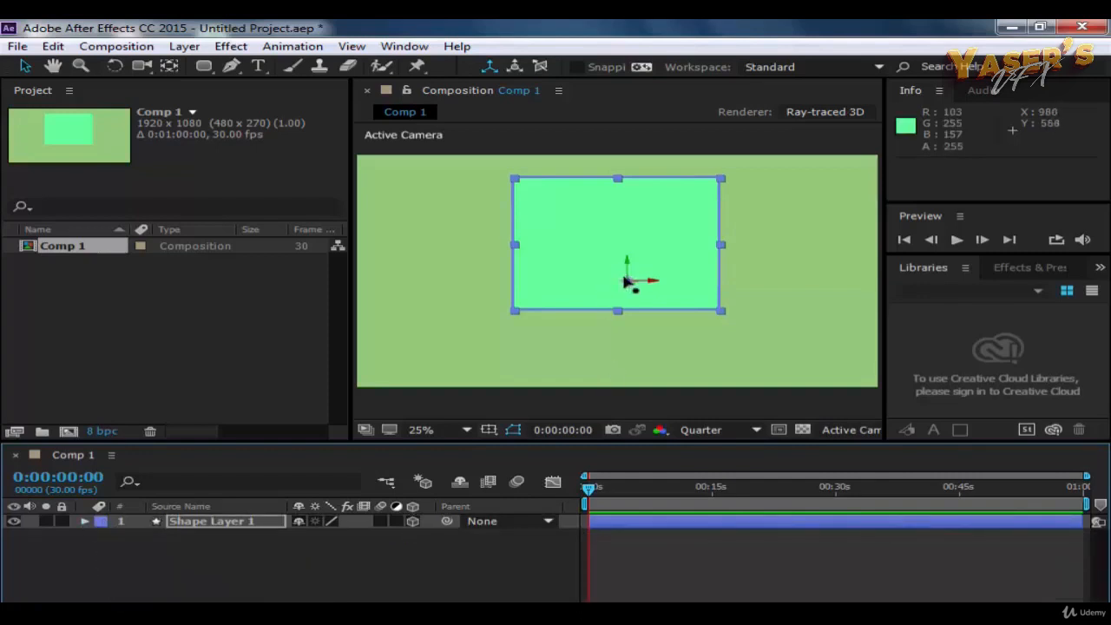
Rotate the green rectangle about its Y axis to -90° to view it edge-on, and on to -181°.
left_click(84, 522)
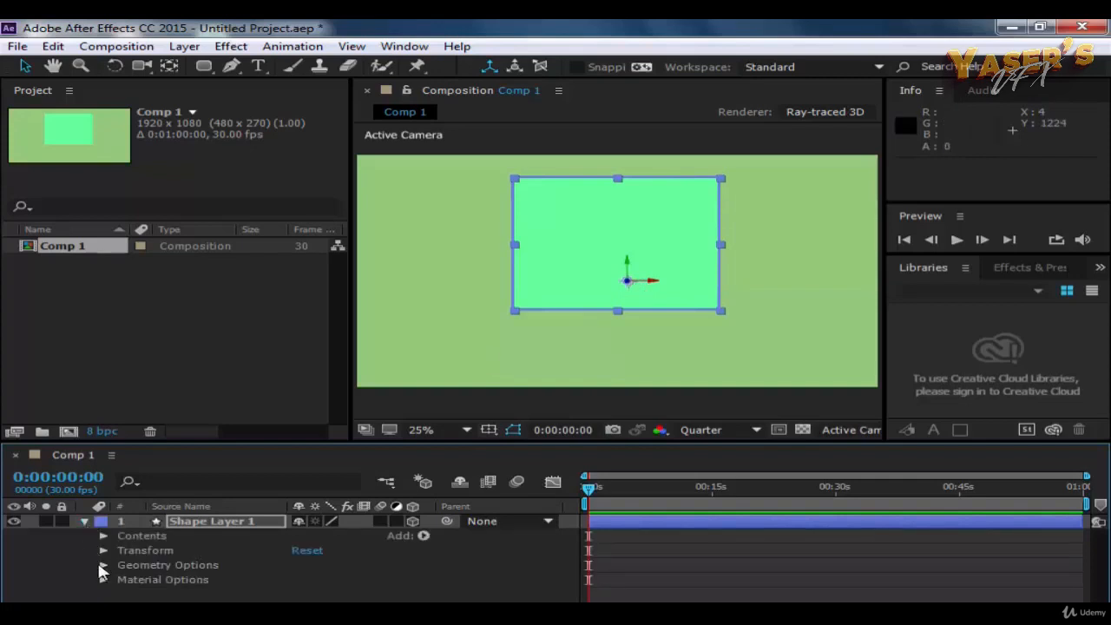
left_click(102, 565)
scroll(161, 590, "down", 1)
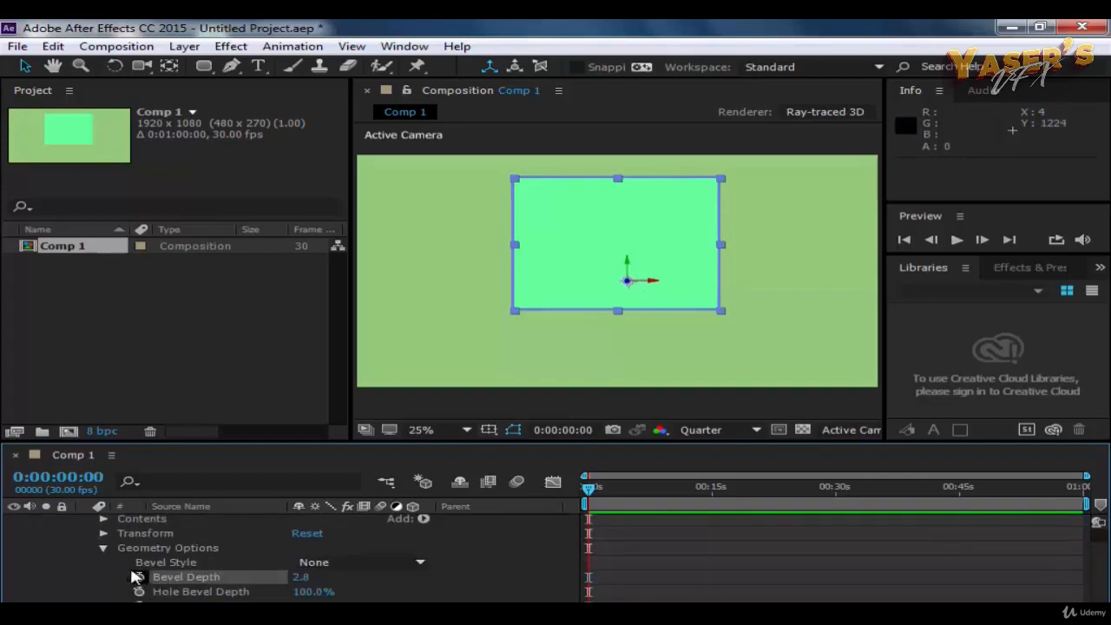
left_click(102, 548)
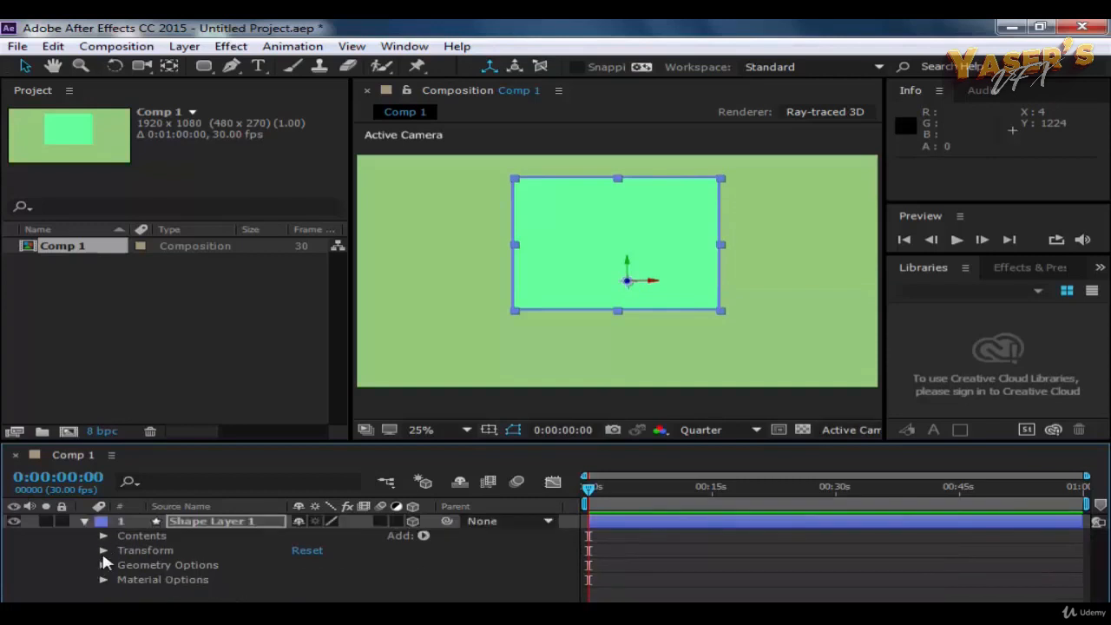
left_click(102, 551)
scroll(124, 534, "down", 5)
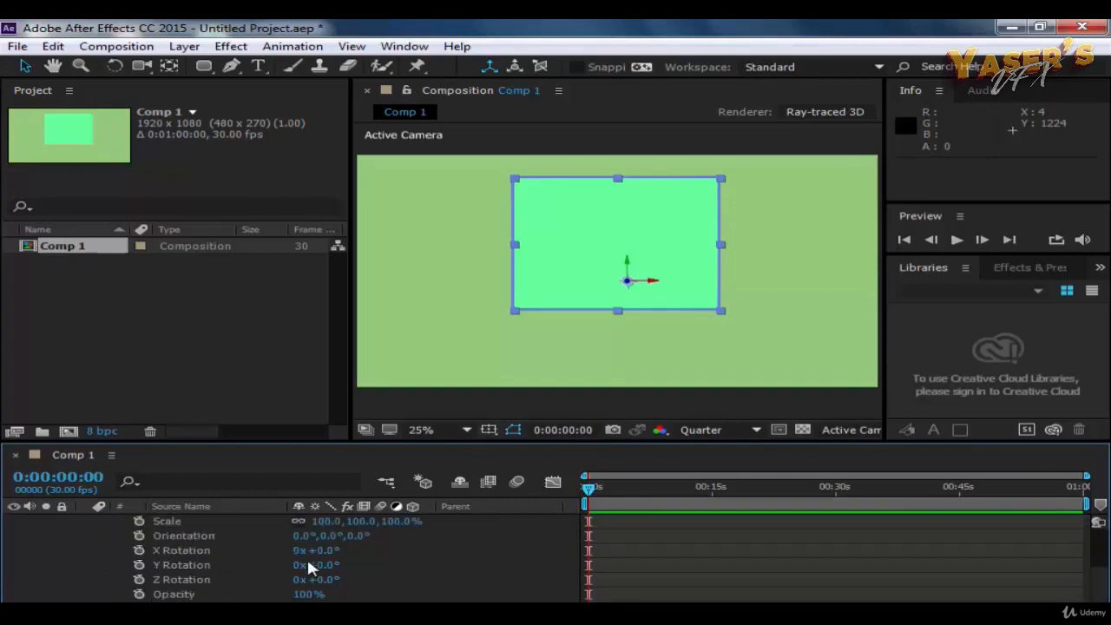
left_click_drag(317, 565, 229, 573)
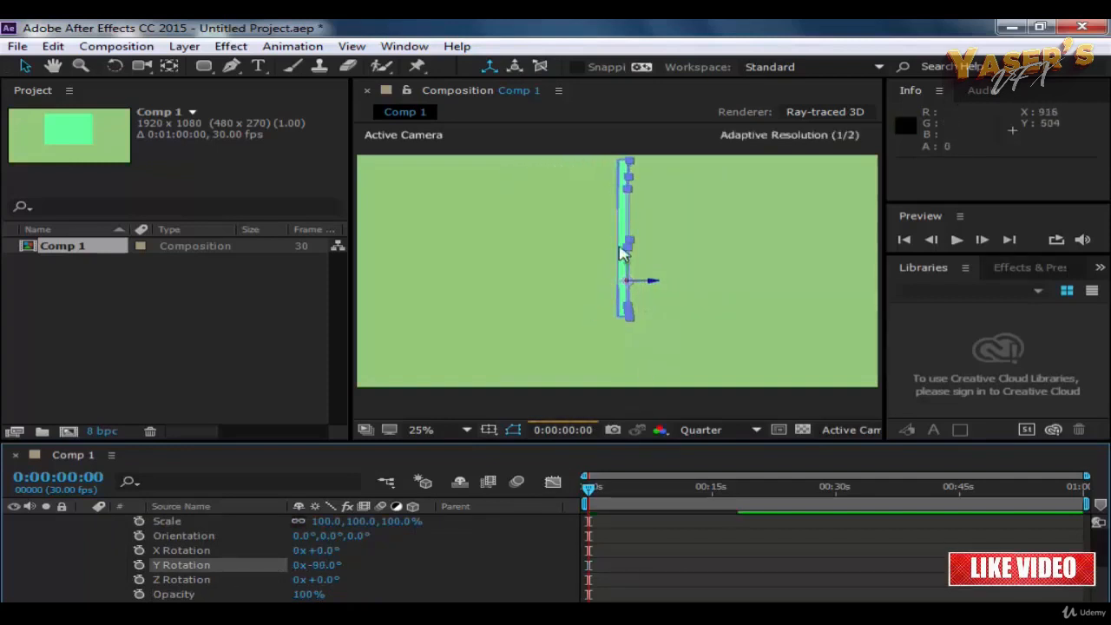
left_click(637, 402)
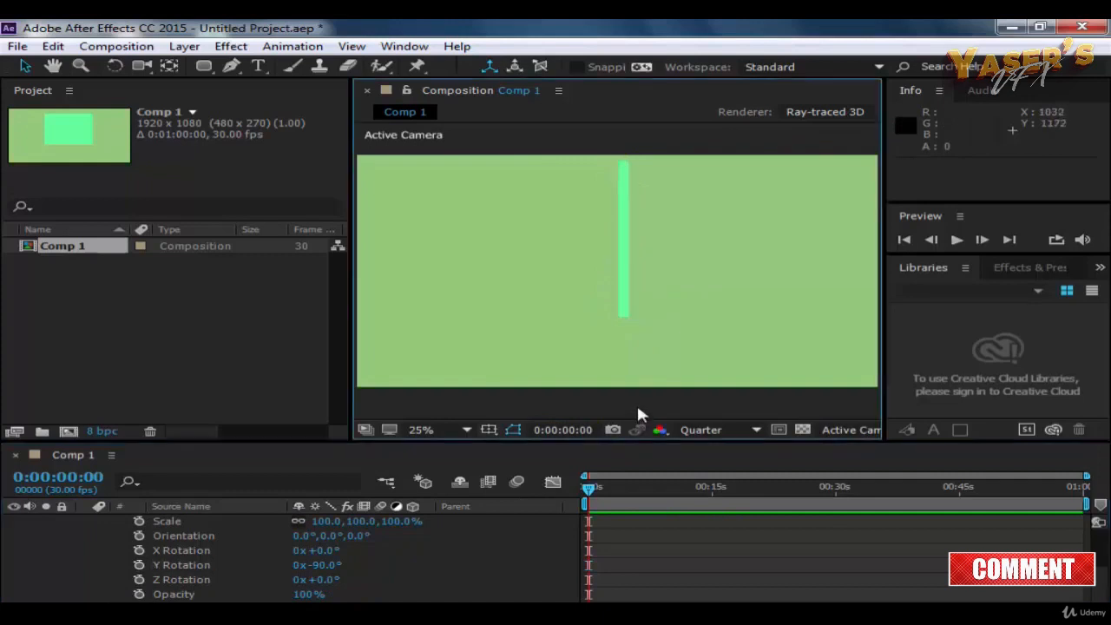
left_click(624, 311)
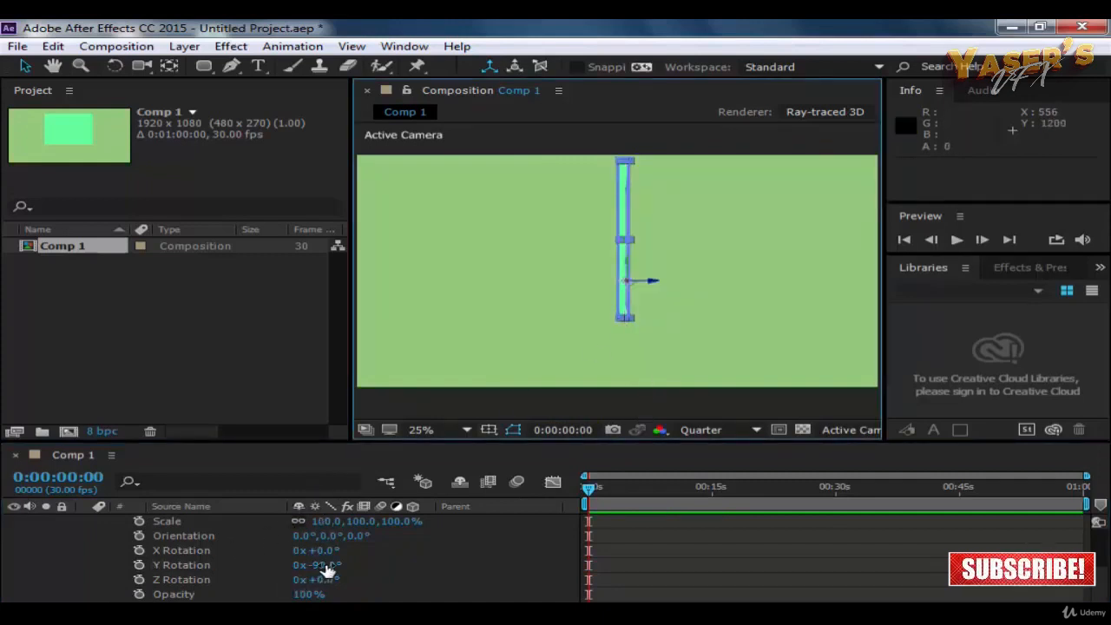
left_click_drag(328, 571, 236, 573)
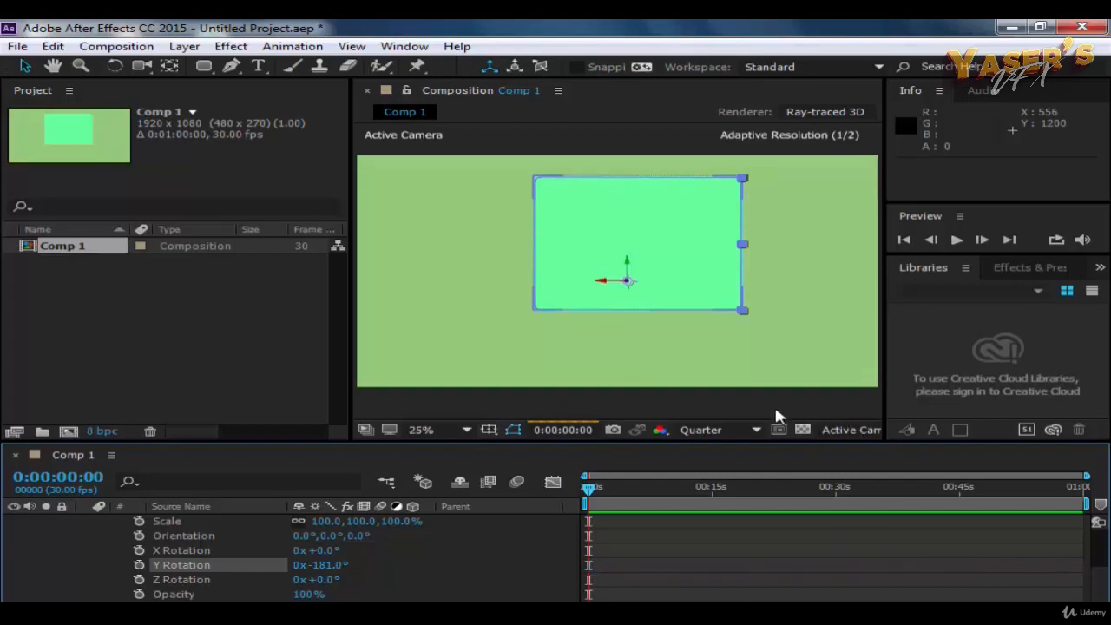
Undo both Y rotation changes on the rectangle and collapse the layer's properties.
key("ctrl+z")
key("ctrl+z")
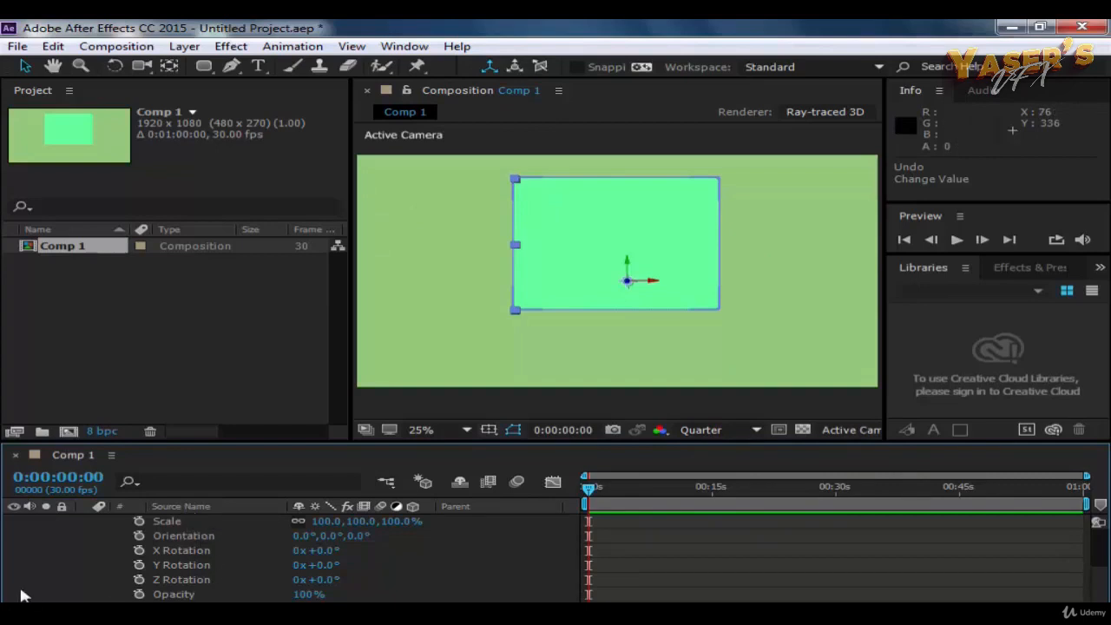
scroll(63, 580, "up", 2)
left_click(103, 551)
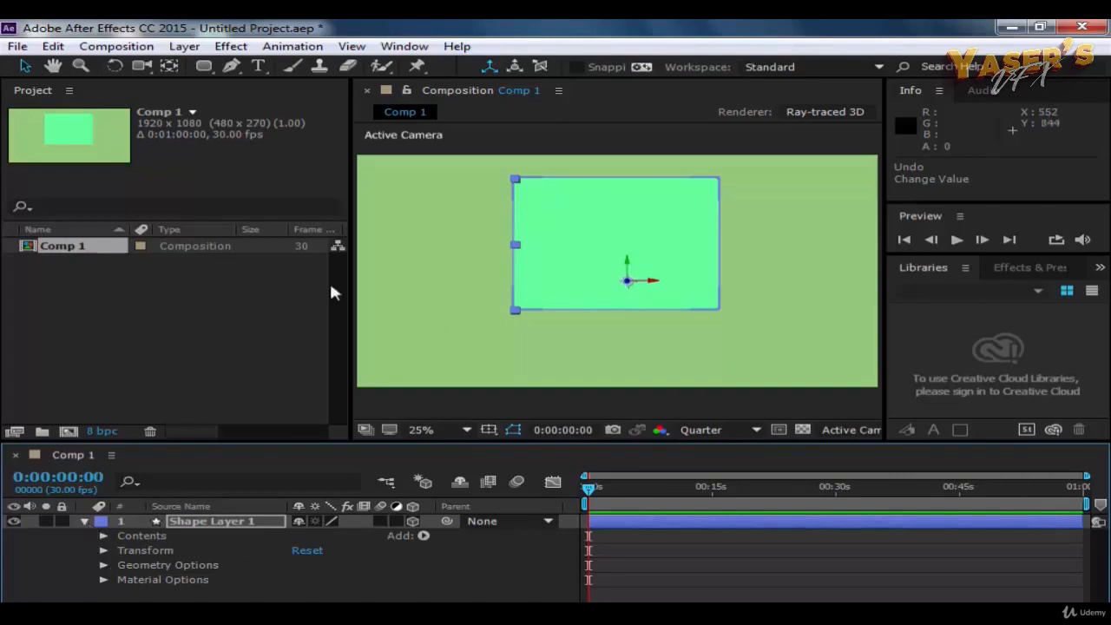
left_click(84, 524)
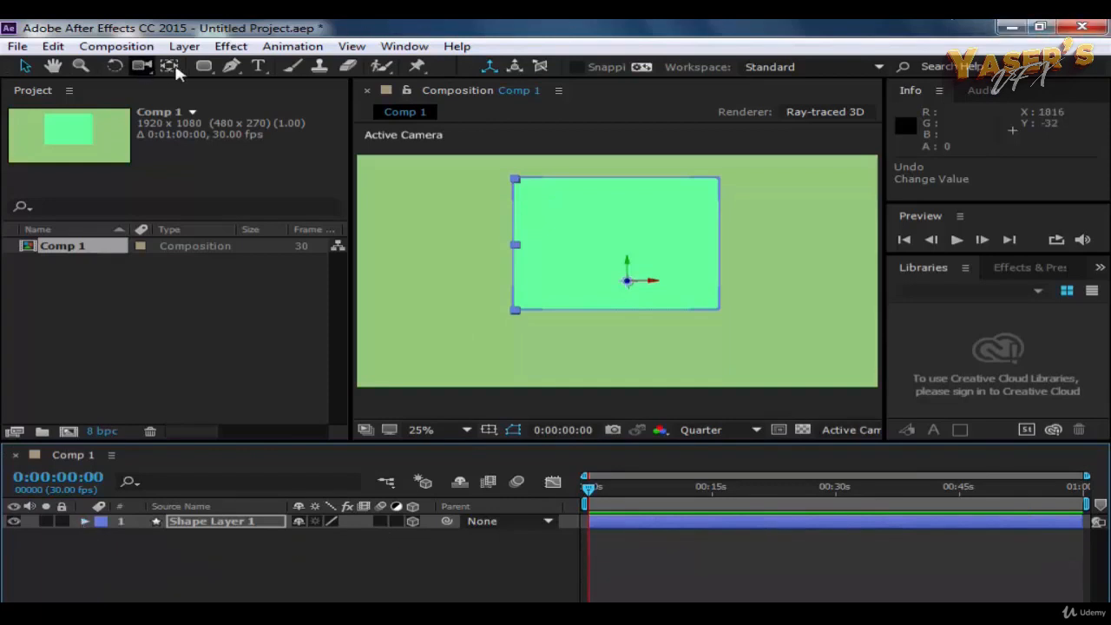
Set the Pen tool's fill colour to FF6B67, undo the recolouring of the green rectangle and deselect its layer.
left_click(200, 69)
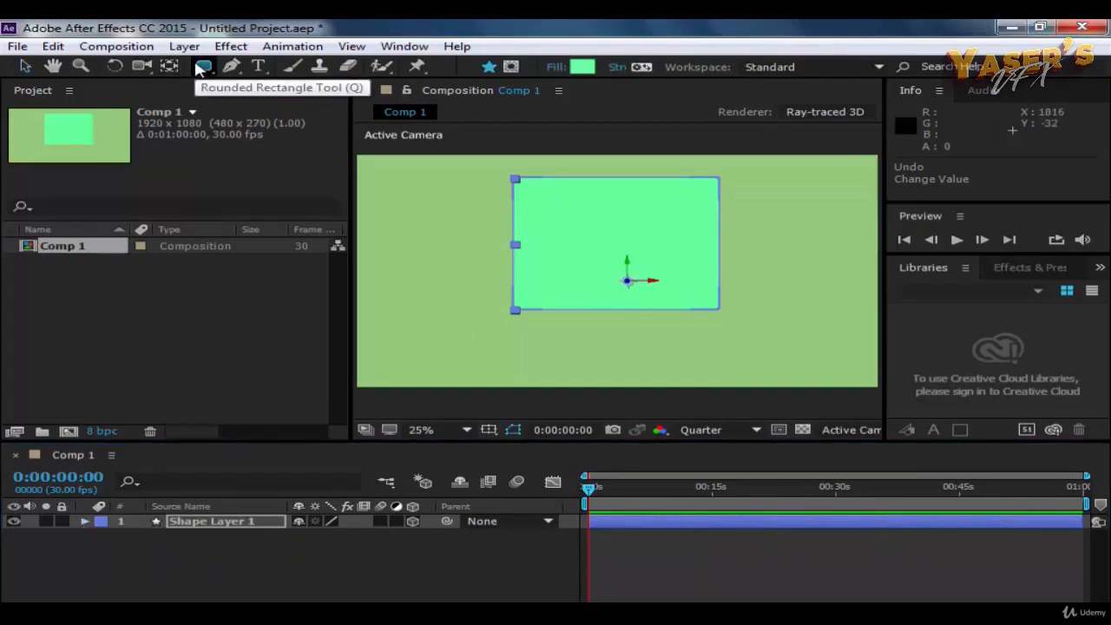
left_click(231, 67)
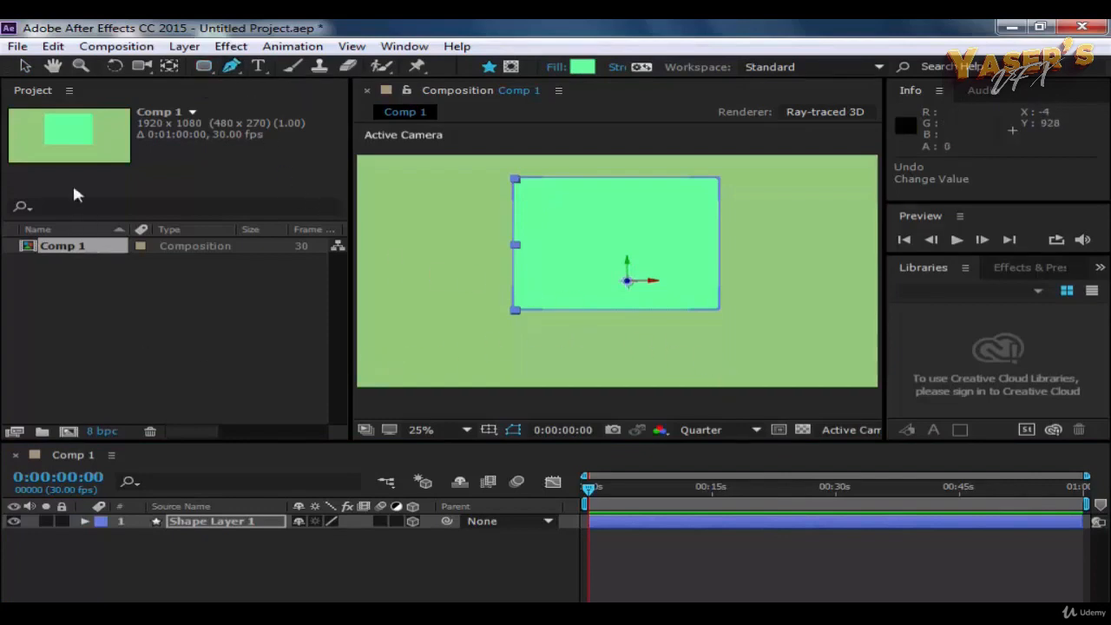
left_click(588, 69)
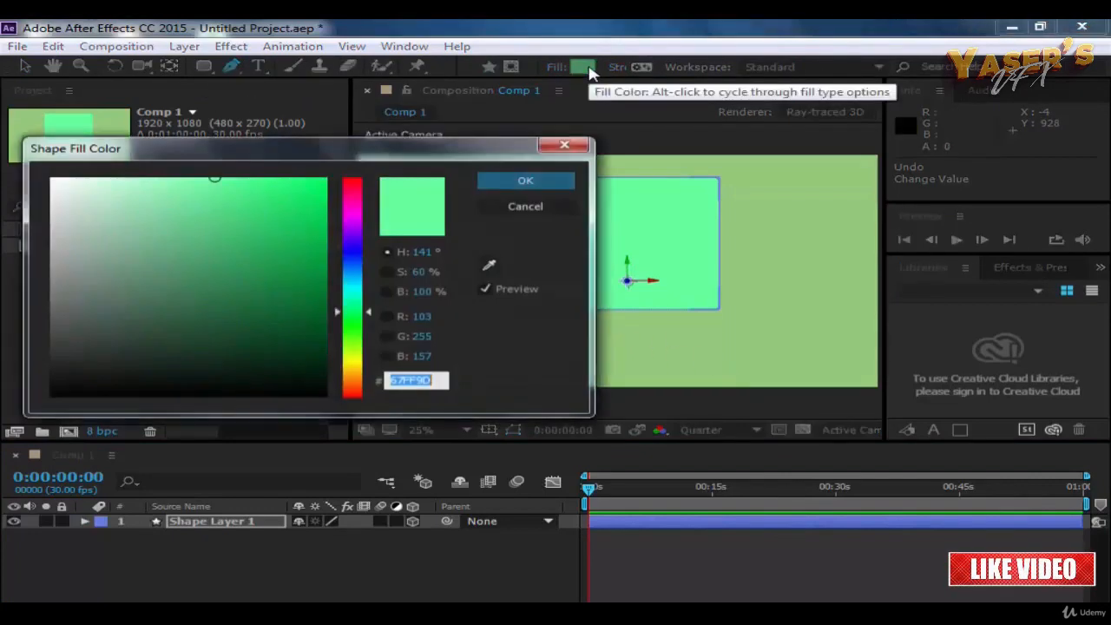
left_click_drag(359, 327, 353, 400)
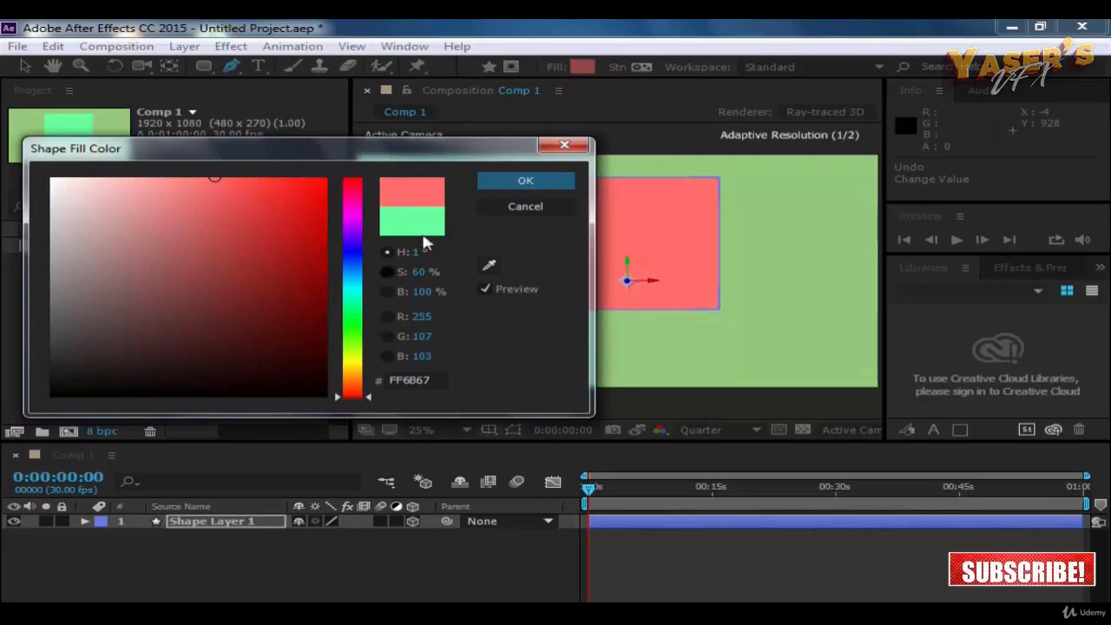
left_click(521, 182)
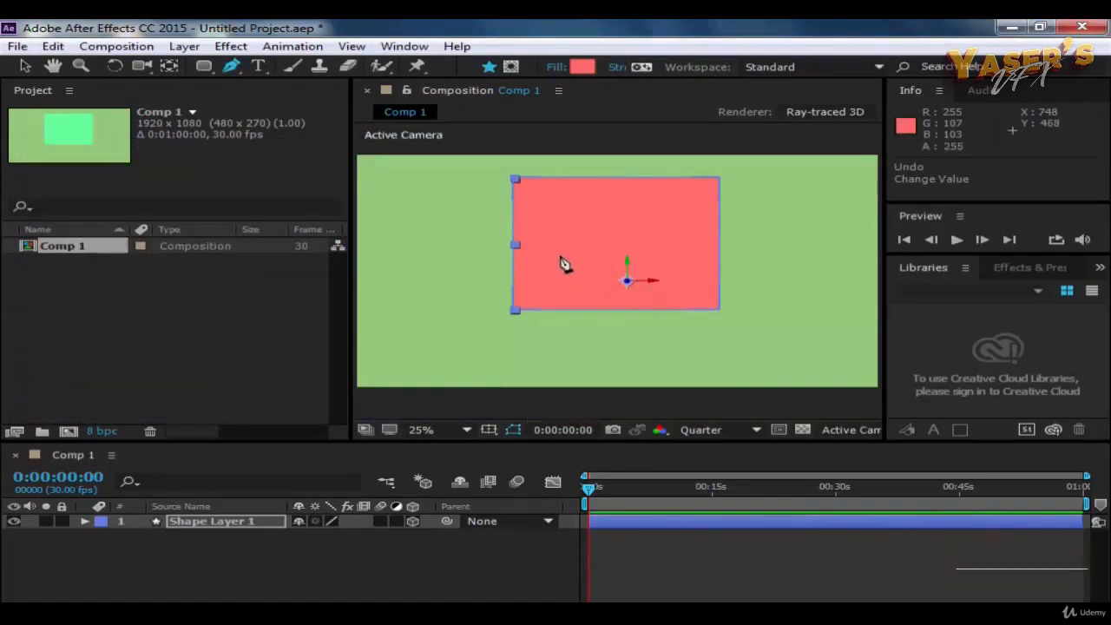
key("ctrl+z")
left_click(253, 584)
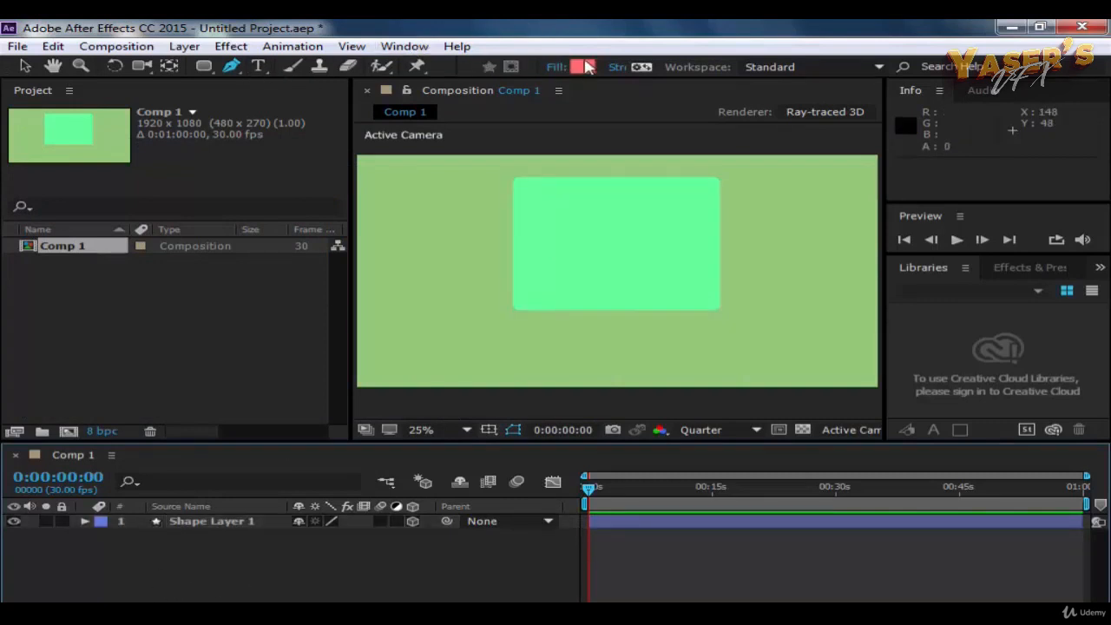
Draw a closed red trapezoid with the Pen tool as a stand under the rectangle's lower edge, wider at its base, and deselect it.
left_click(593, 310)
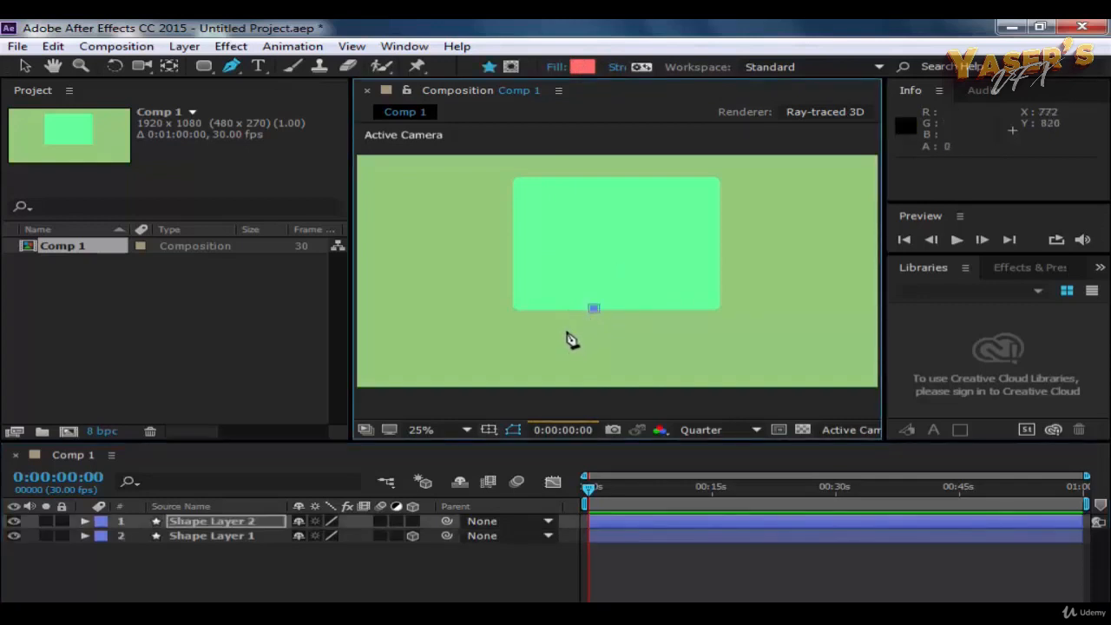
left_click(569, 328)
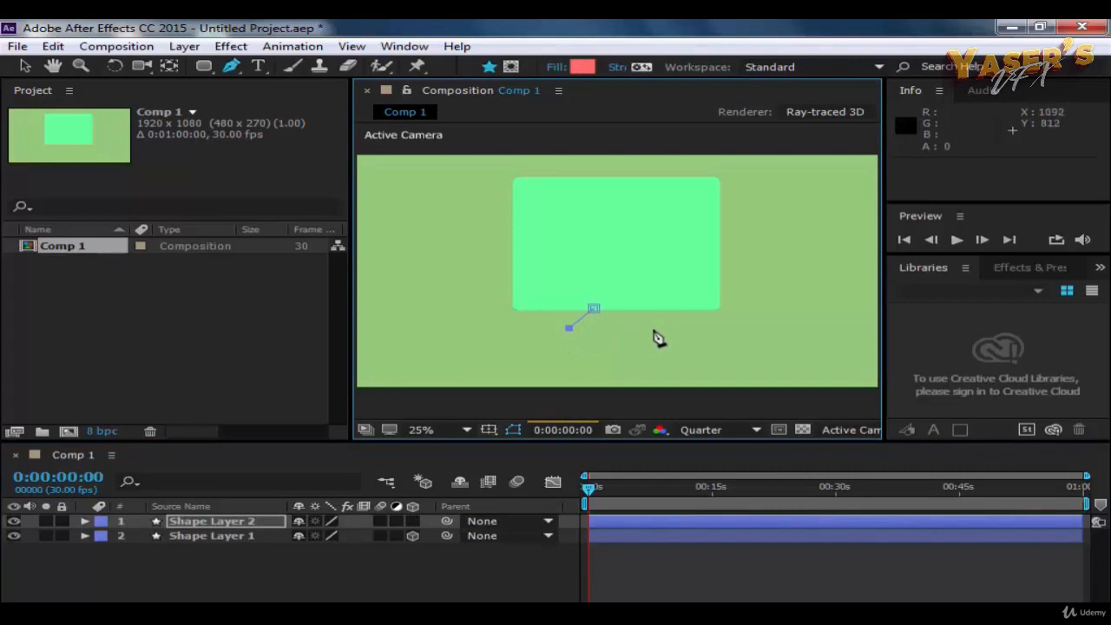
left_click(652, 328)
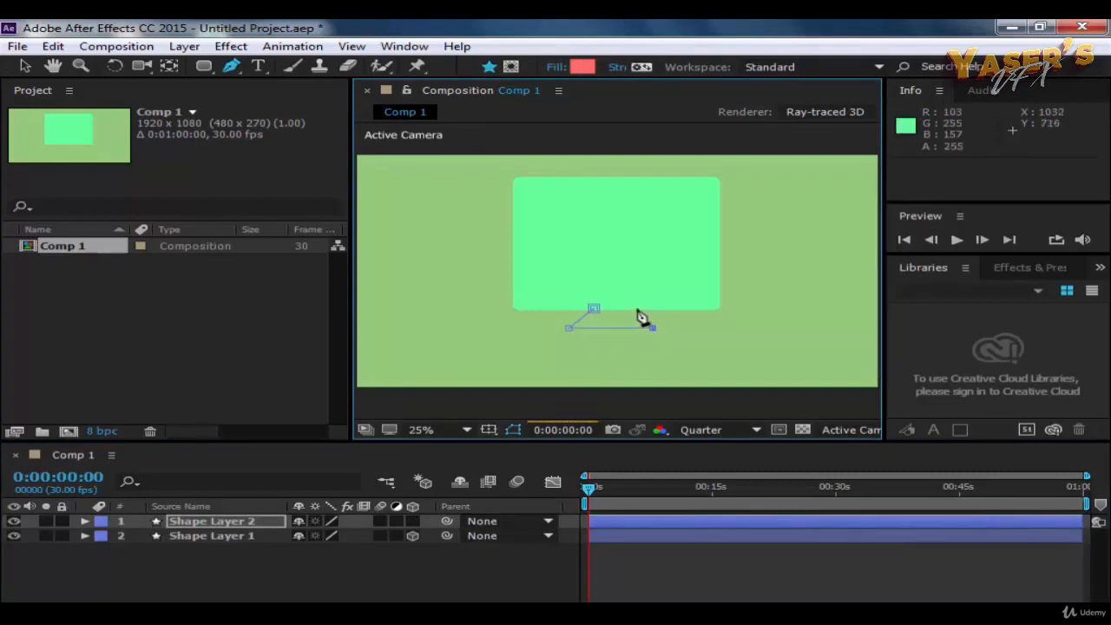
left_click(631, 309)
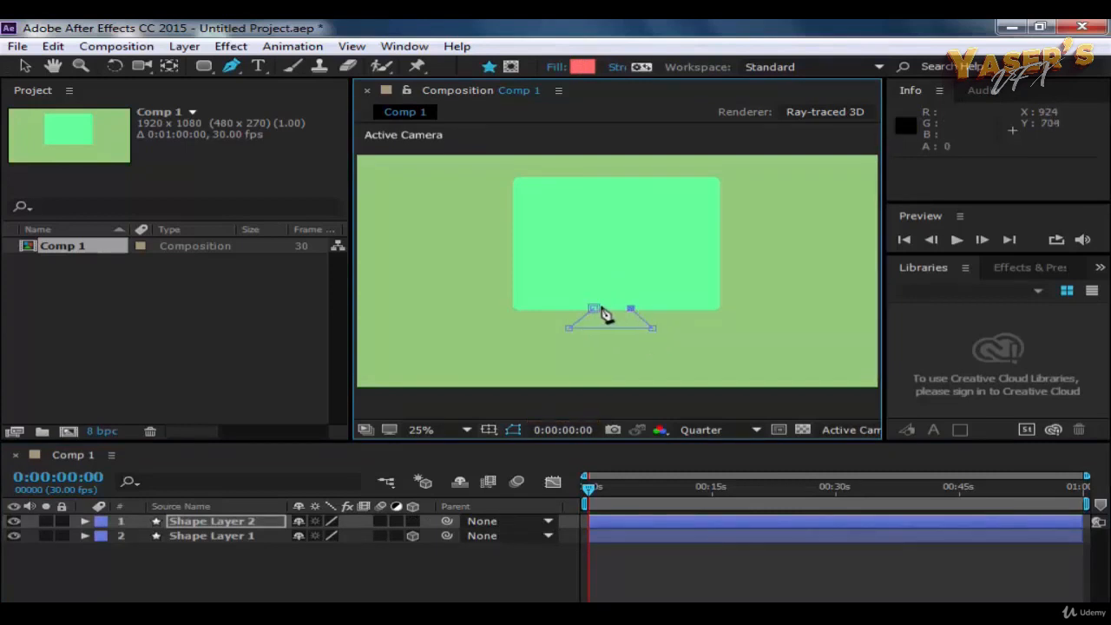
left_click(594, 309)
left_click(25, 67)
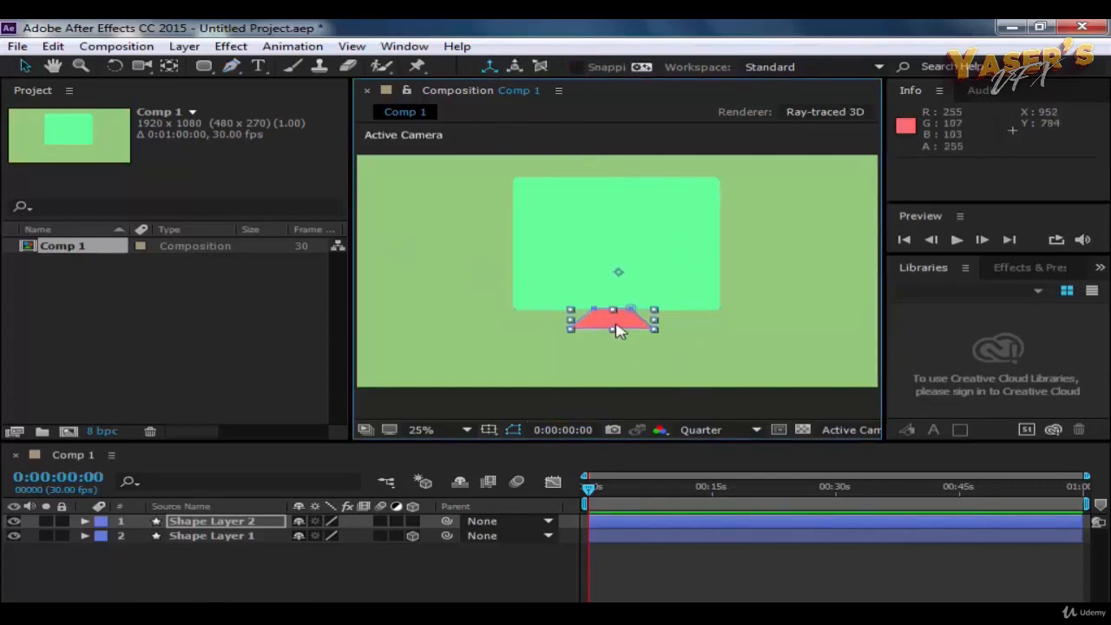
left_click(701, 124)
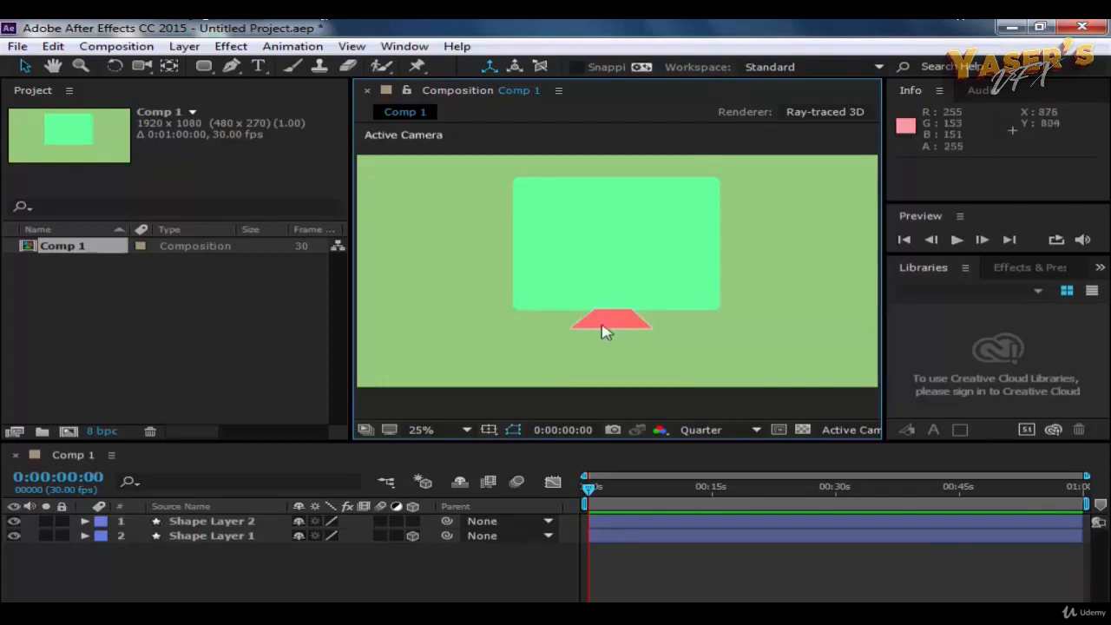
Move the red trapezoid to about 984, 536, centred under the green rectangle, and keep it selected.
left_click_drag(605, 331, 618, 324)
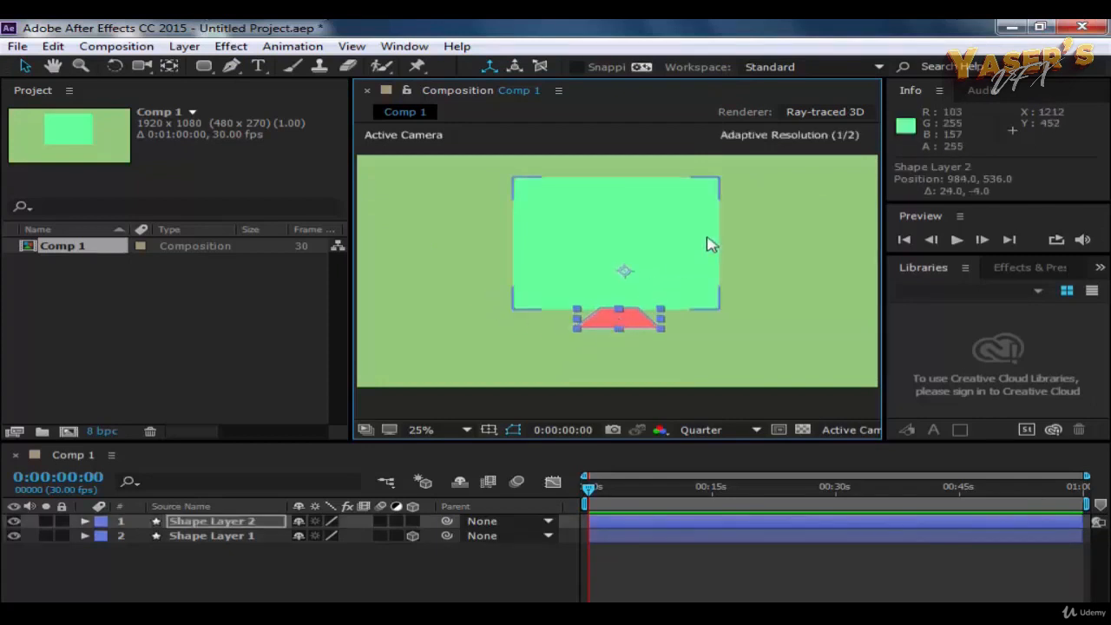
left_click(683, 139)
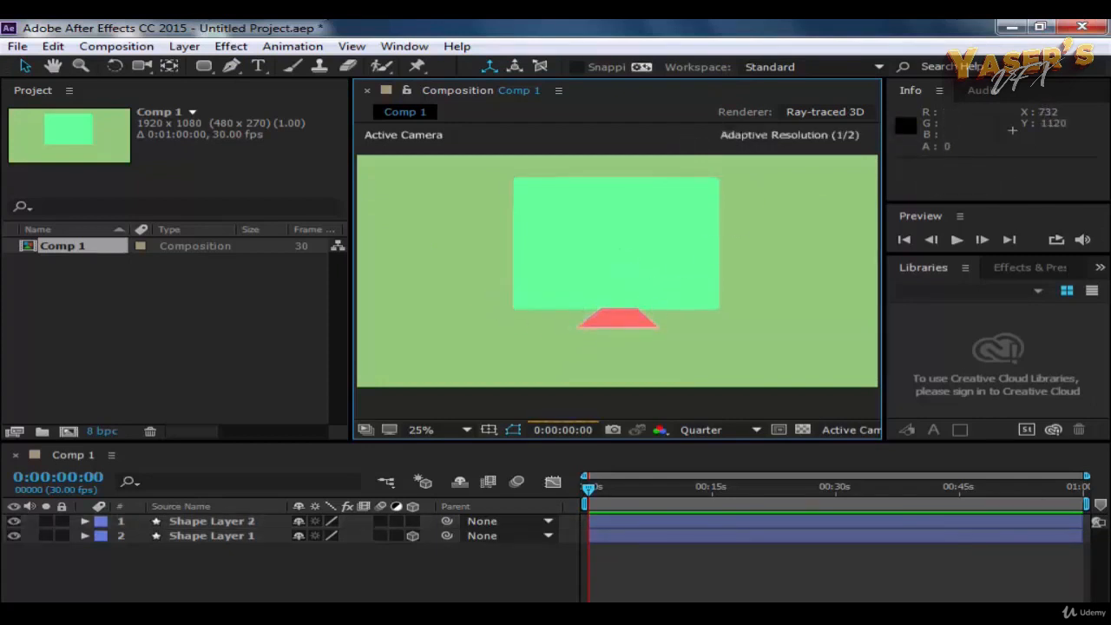
left_click(630, 326)
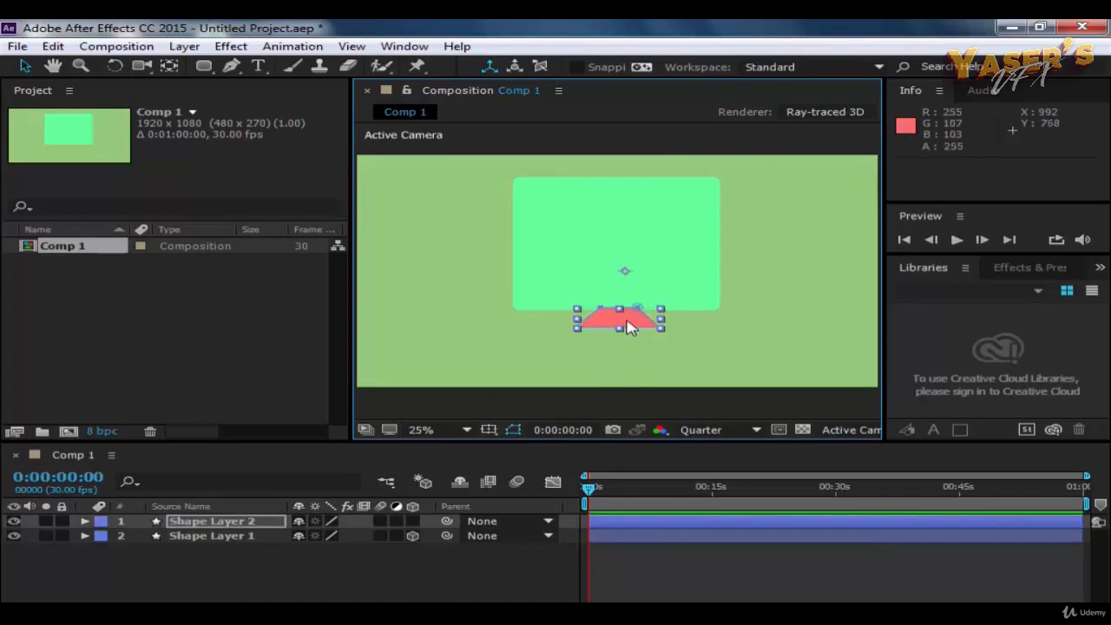
Expand the red trapezoid layer's contents down to the fill settings of its shape.
right_click(630, 326)
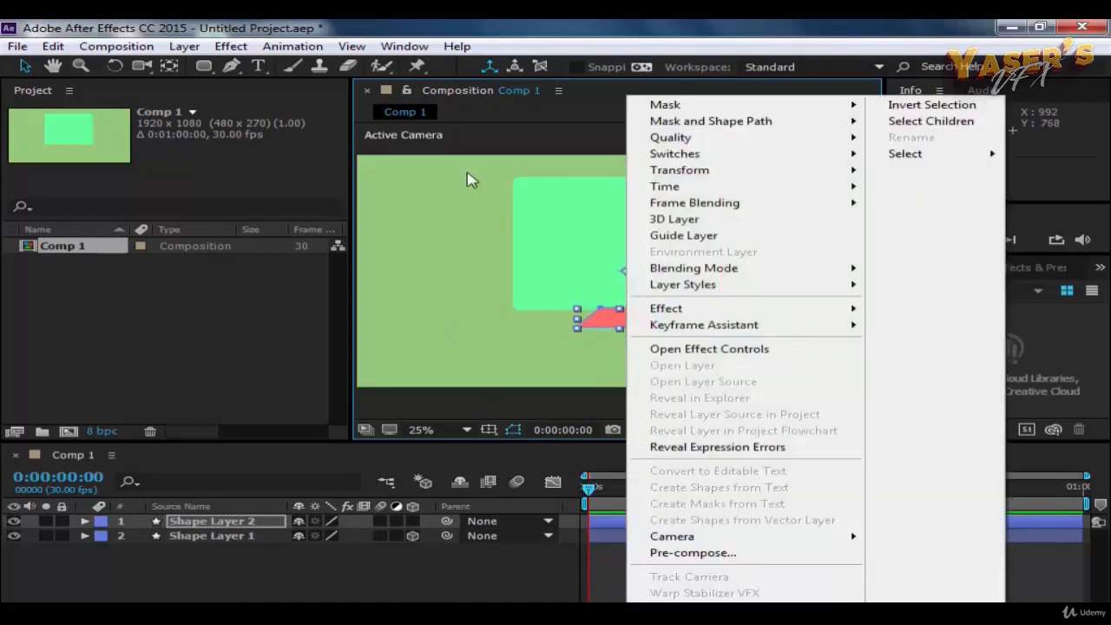
left_click(515, 112)
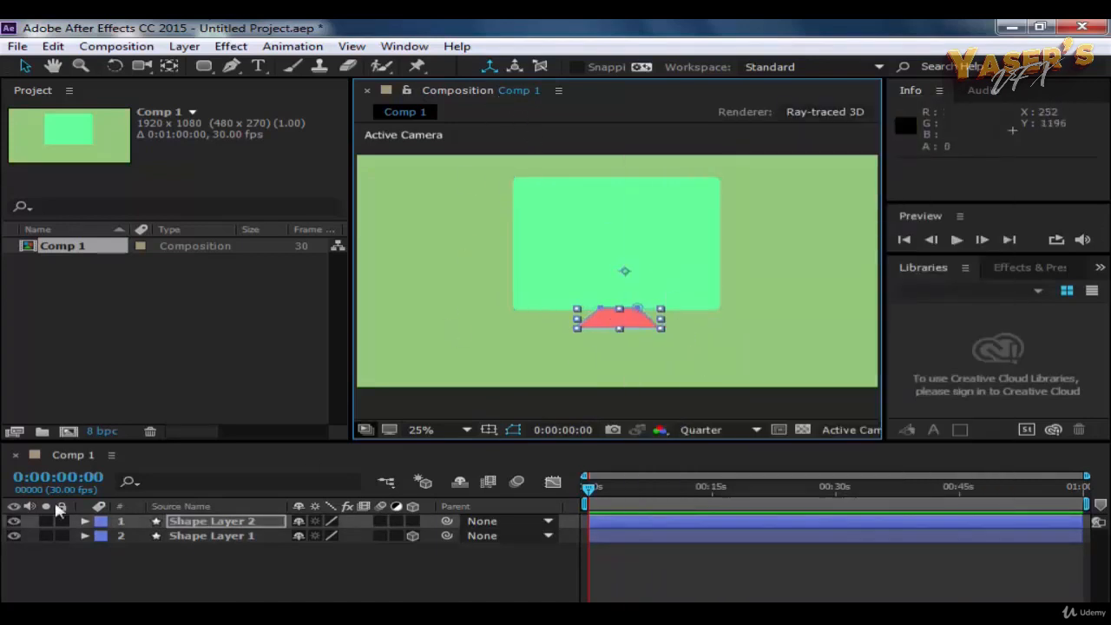
left_click(83, 522)
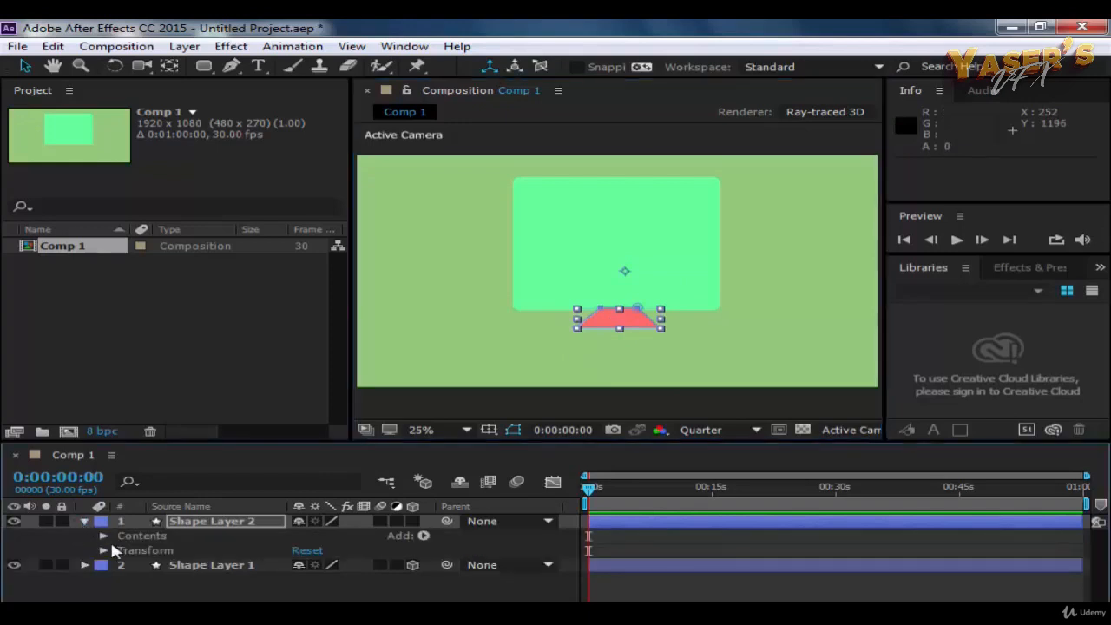
left_click(104, 547)
scroll(247, 577, "down", 1)
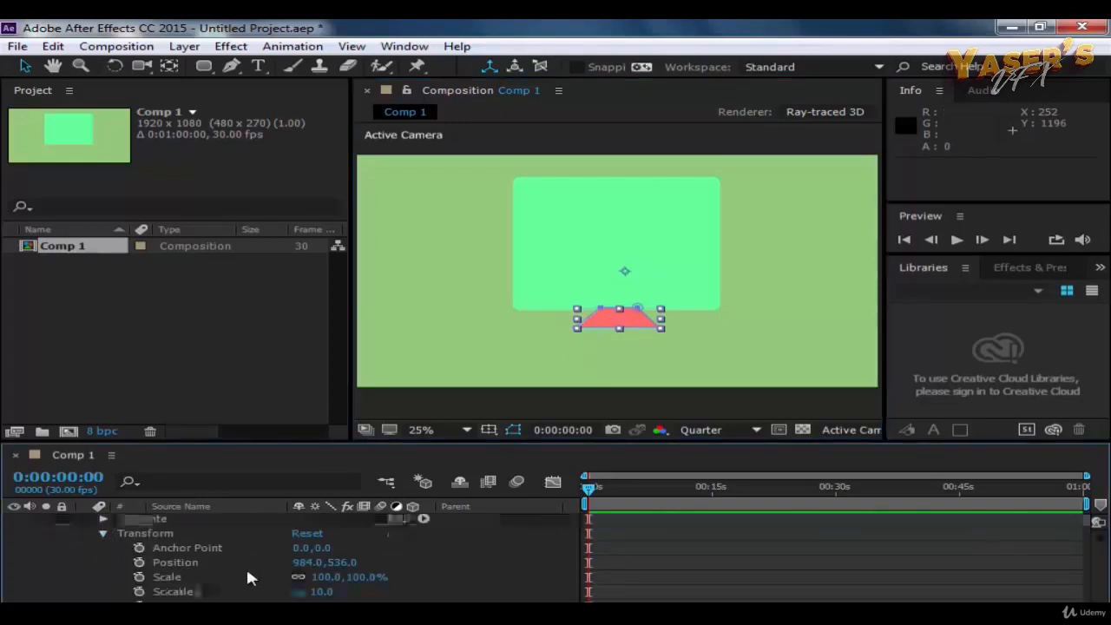
left_click(101, 533)
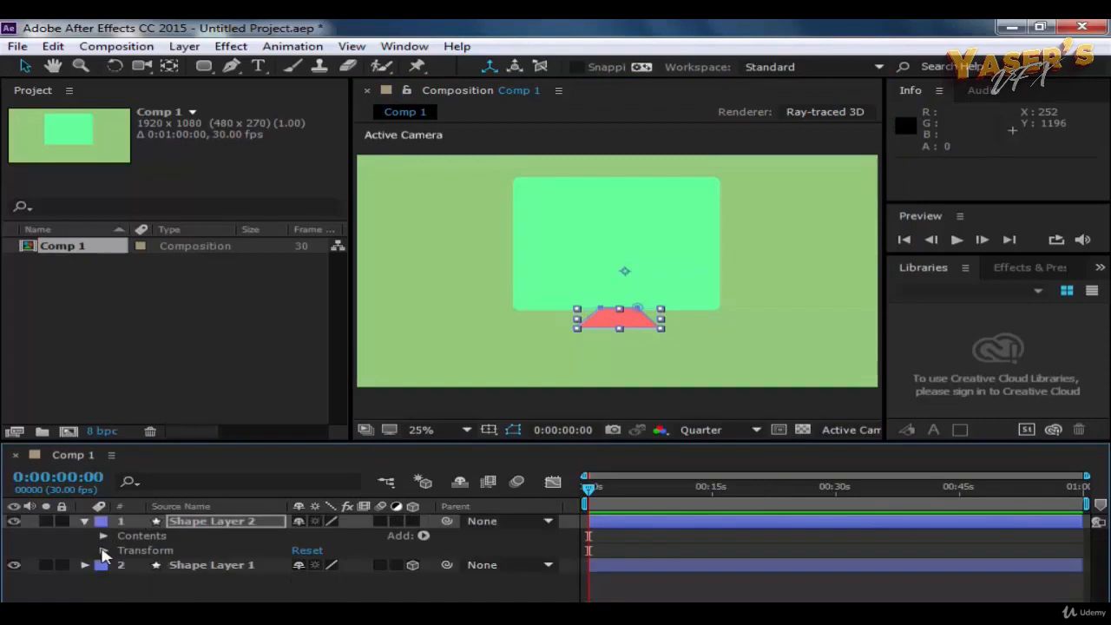
left_click(104, 536)
left_click(122, 550)
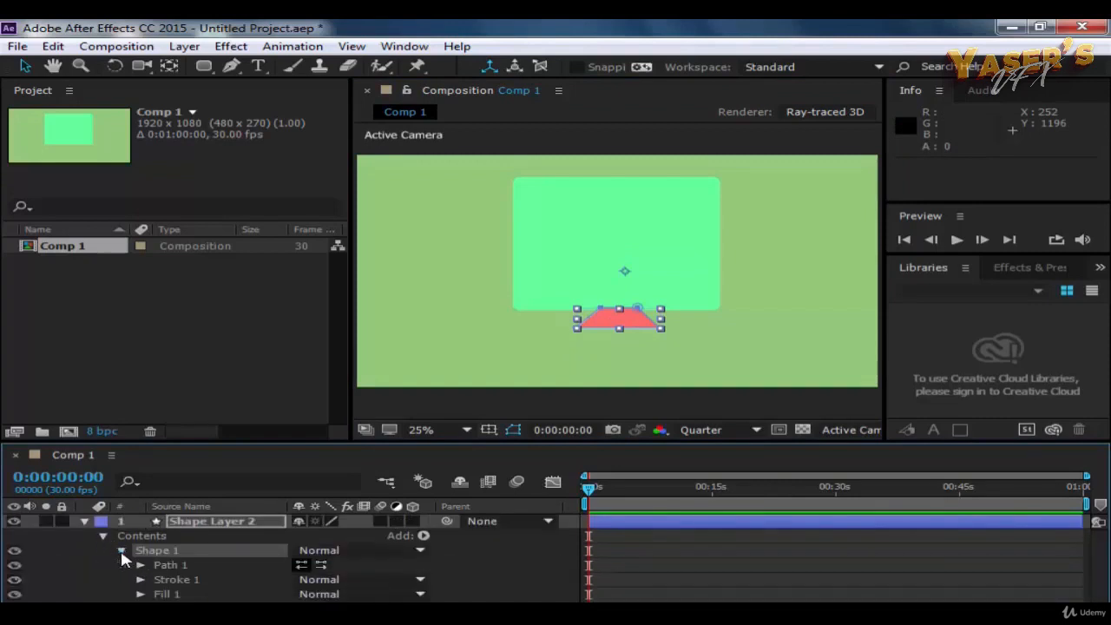
left_click(139, 593)
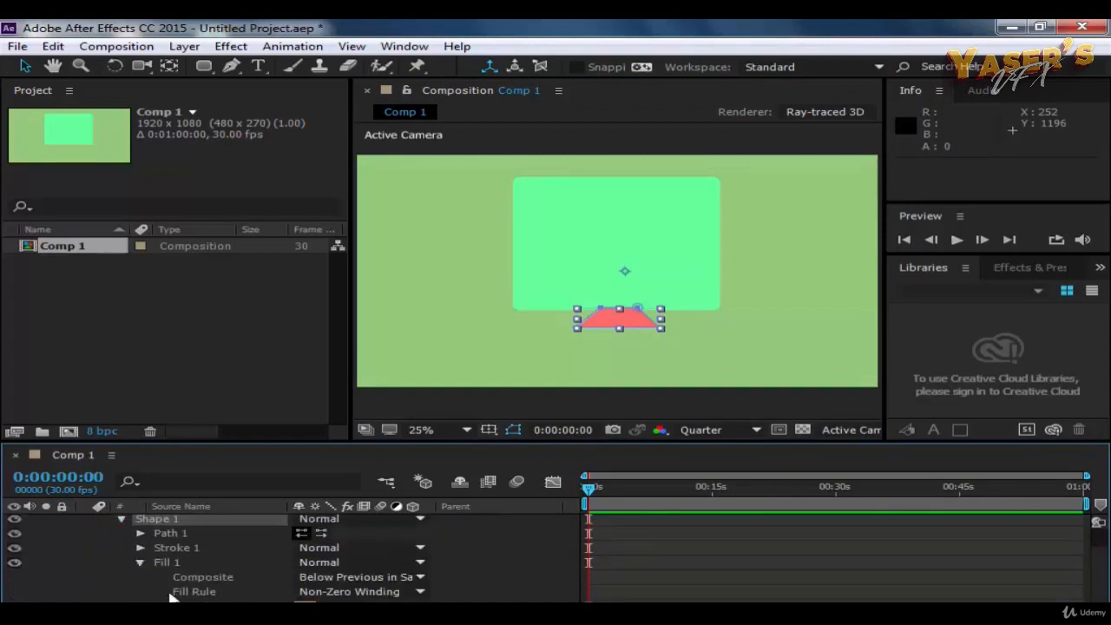
scroll(250, 564, "down", 5)
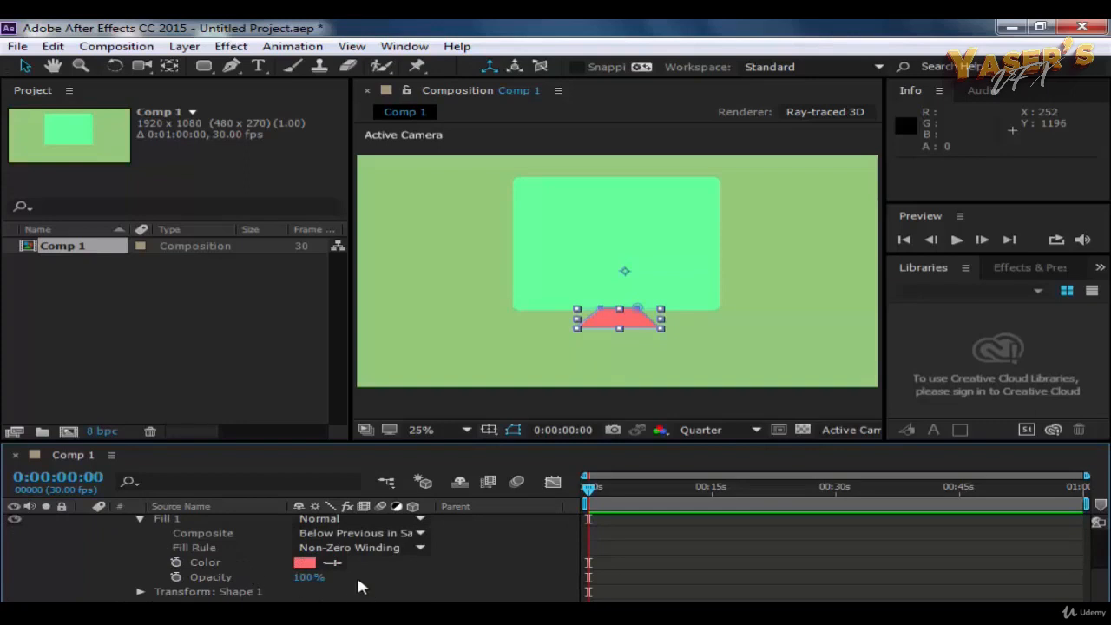
Sample the rectangle's green for the trapezoid's fill, darken it to 4DBC74, apply it and deselect the shape.
left_click(303, 566)
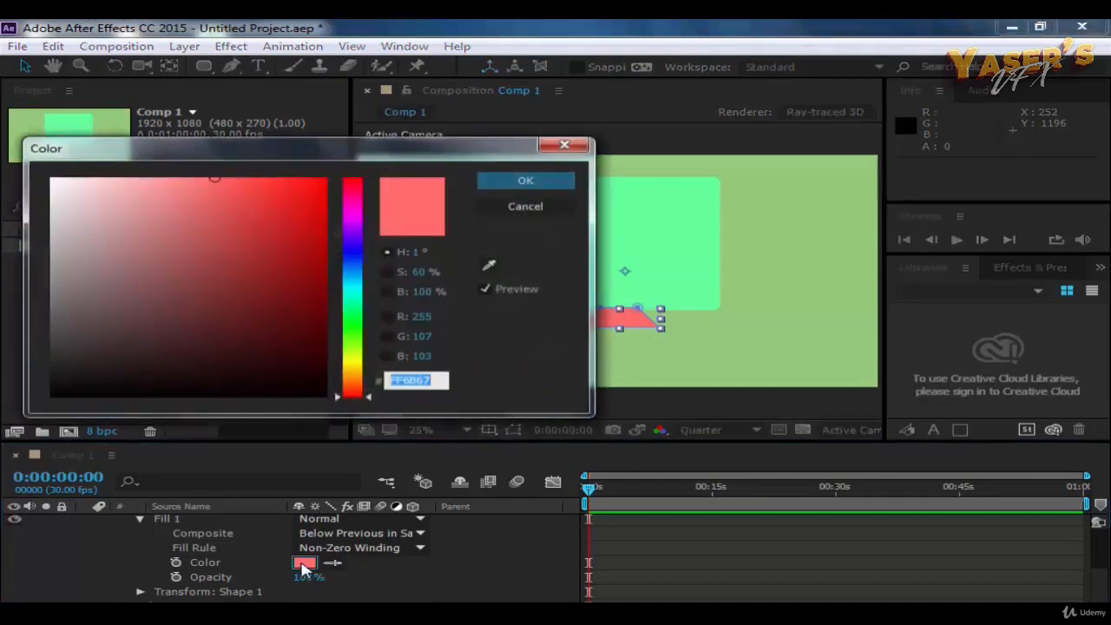
left_click(488, 264)
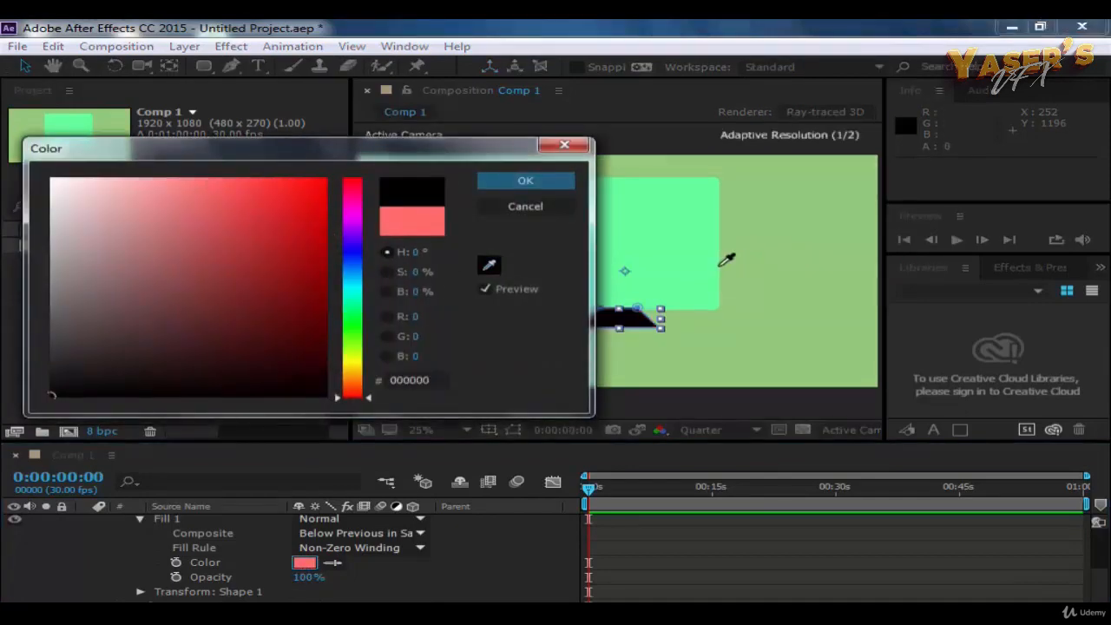
left_click(665, 257)
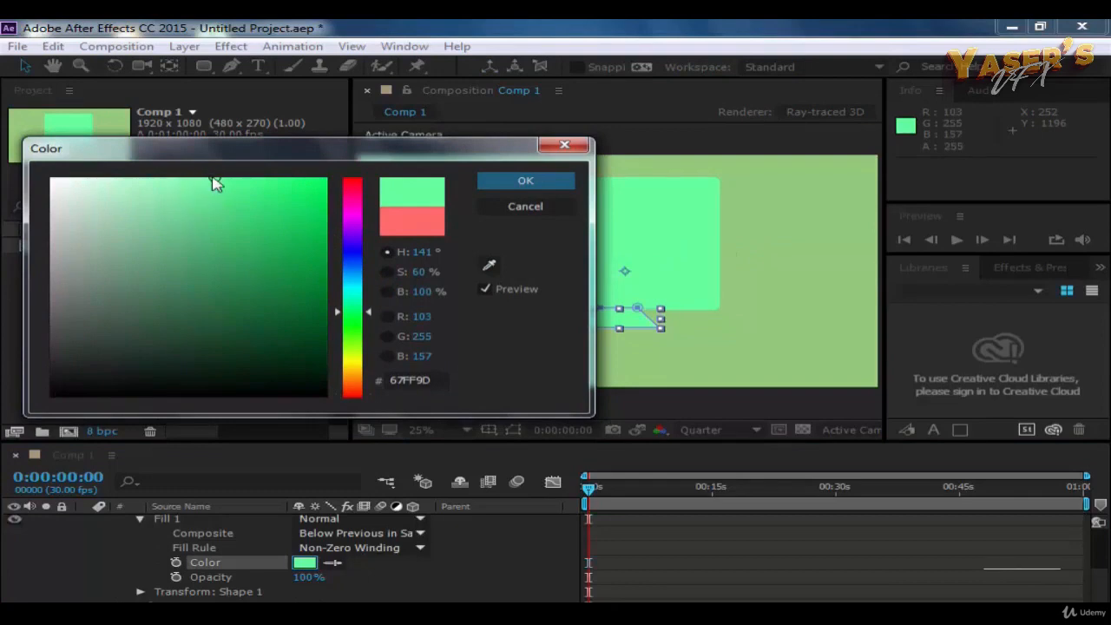
mouse_move(213, 182)
left_mouse_down()
mouse_move(217, 214)
mouse_move(252, 268)
mouse_move(258, 333)
mouse_move(249, 313)
mouse_move(265, 329)
mouse_move(265, 299)
mouse_move(223, 303)
mouse_move(223, 324)
mouse_move(206, 323)
mouse_move(218, 320)
mouse_move(214, 177)
left_mouse_up()
left_click(488, 267)
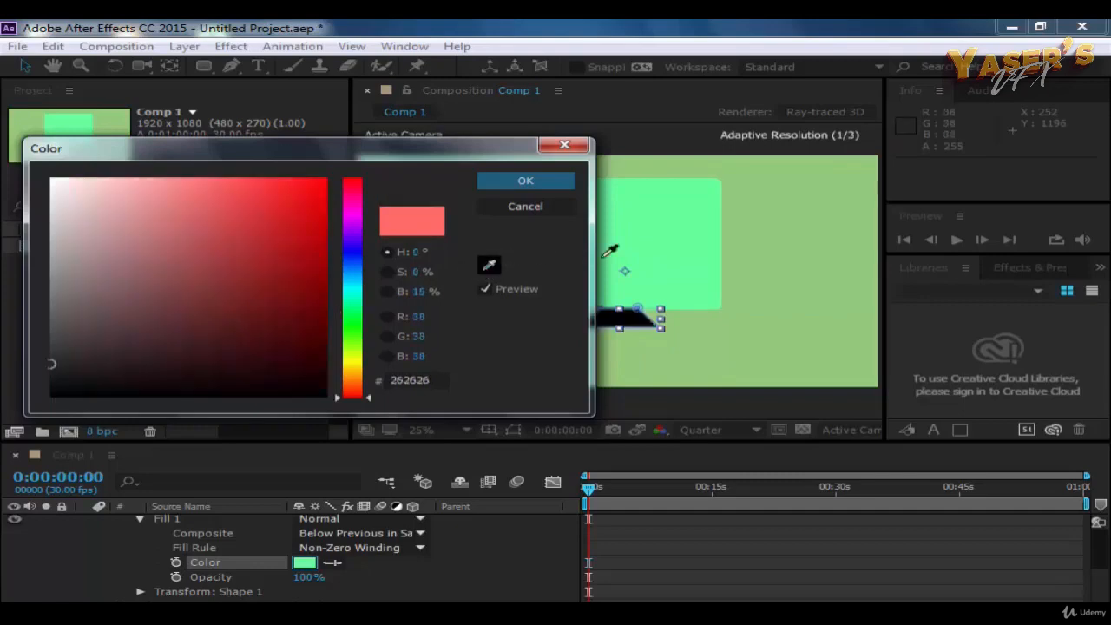
left_click(691, 246)
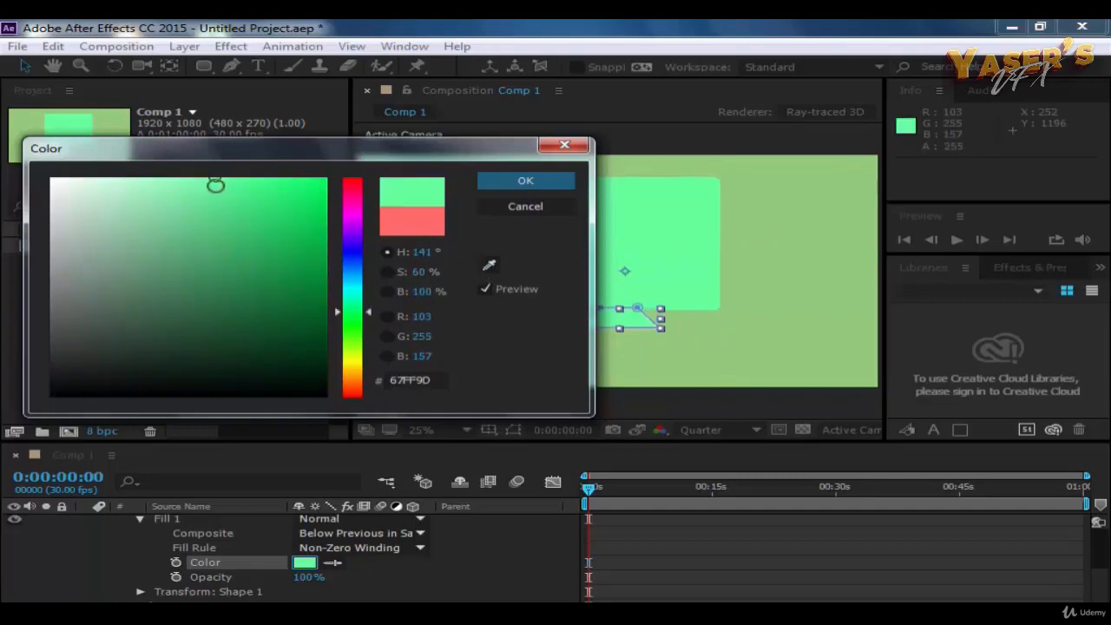
left_click_drag(213, 200, 214, 236)
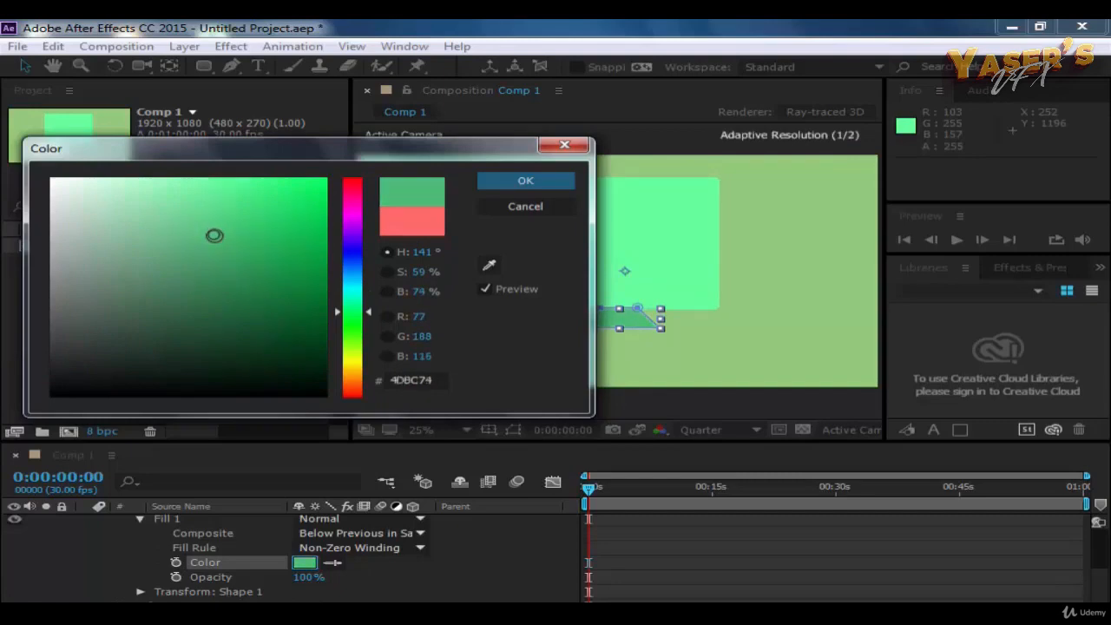
left_click(516, 183)
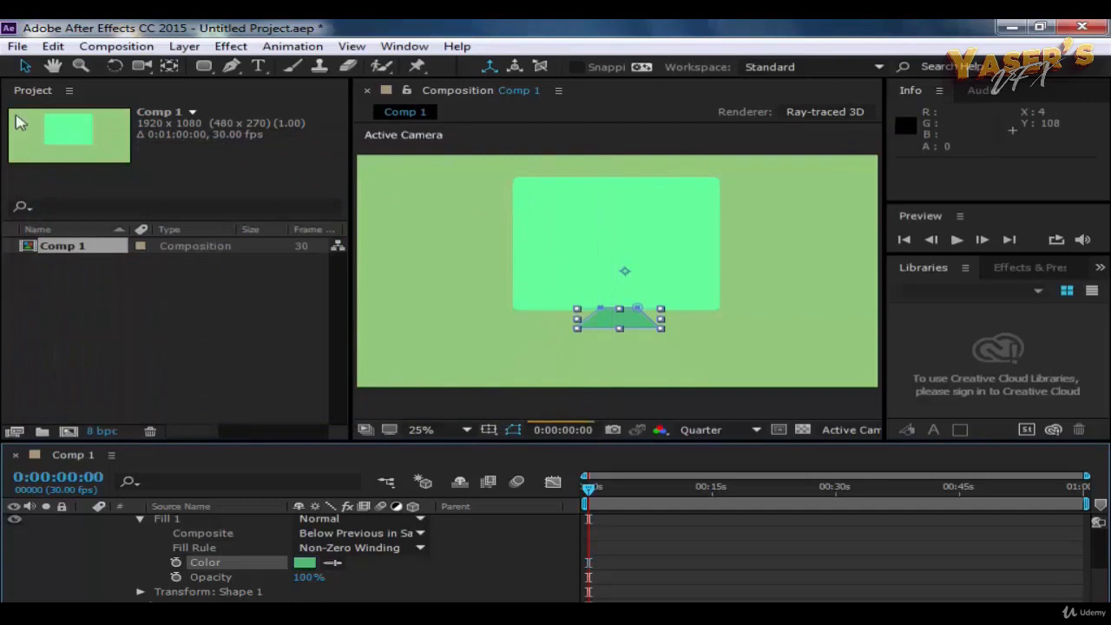
left_click(560, 151)
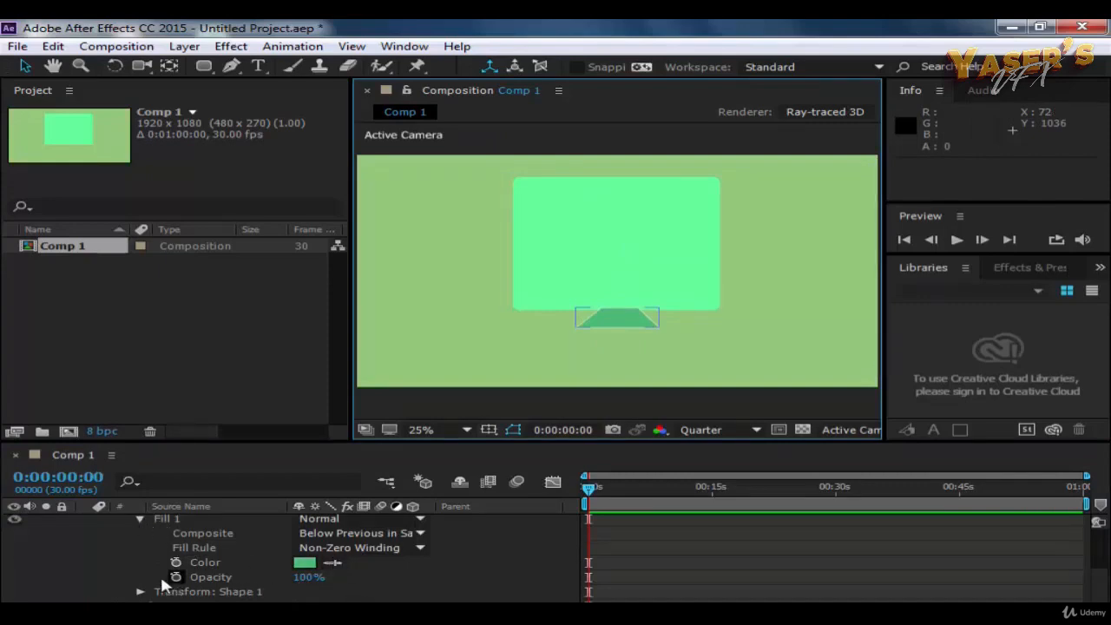
Collapse the trapezoid's fill settings, match its stroke colour to its darker green fill by sampling the shape, and deselect it.
scroll(303, 565, "up", 2)
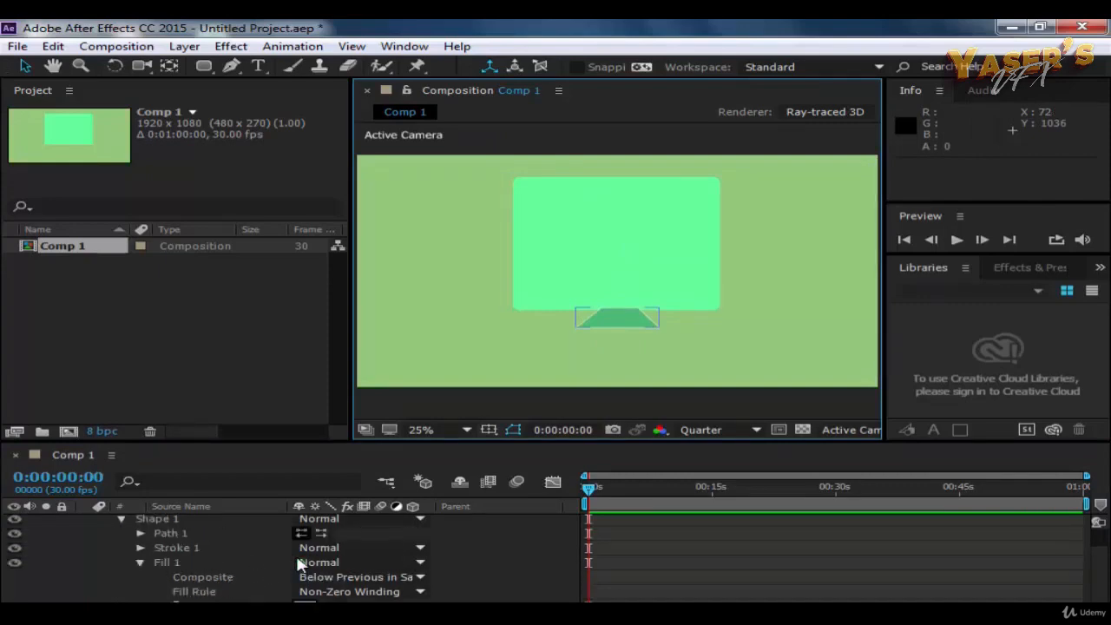
left_click(136, 562)
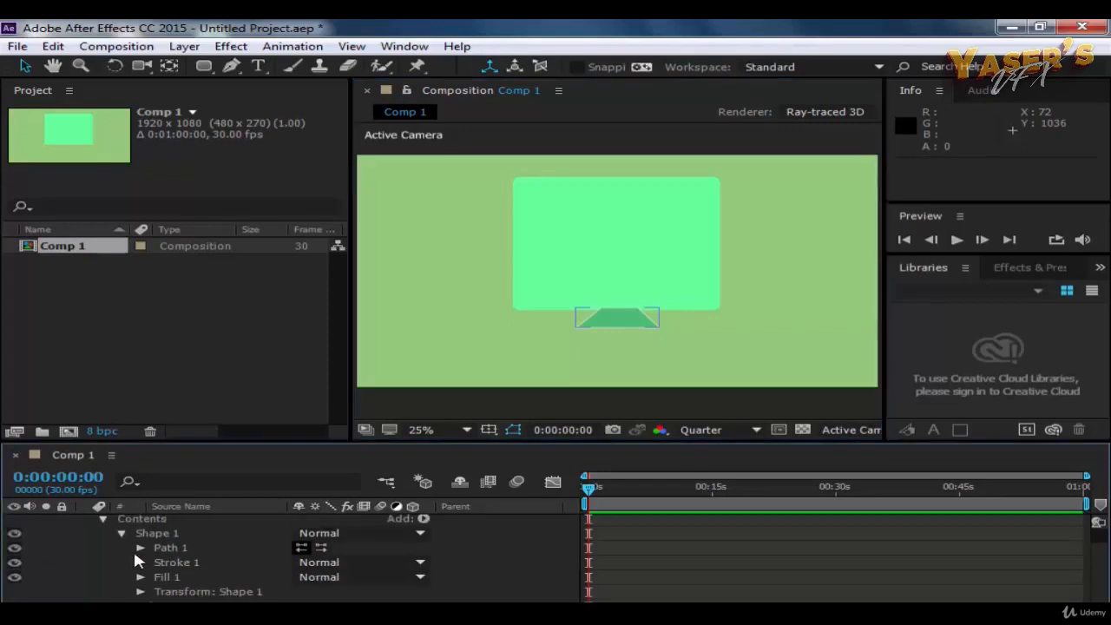
left_click(141, 563)
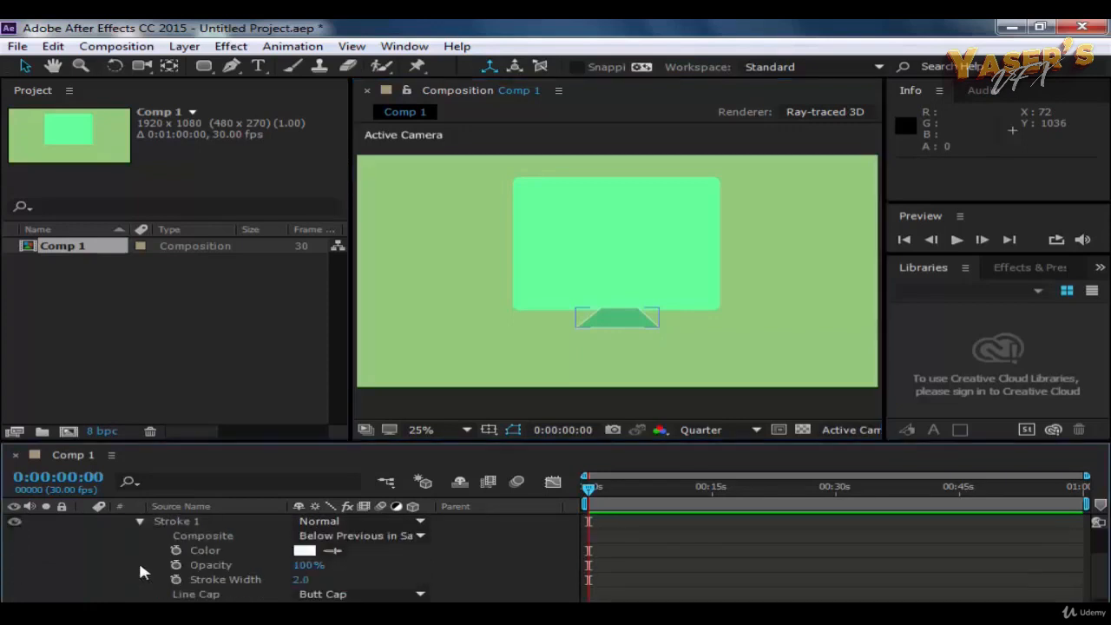
left_click(333, 550)
left_click(596, 270)
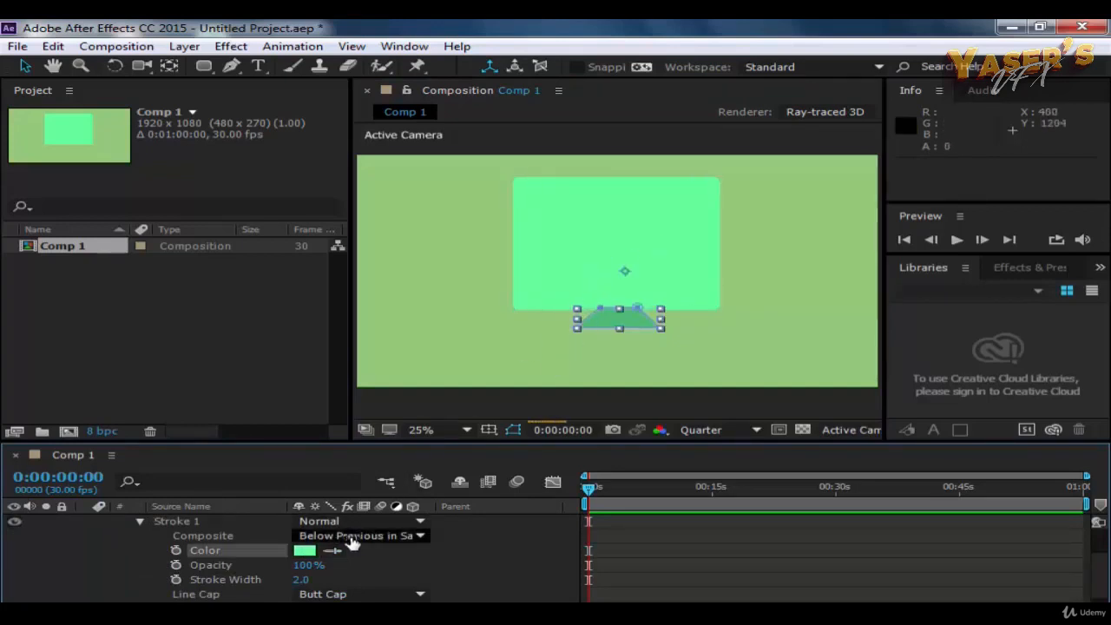
left_click(332, 550)
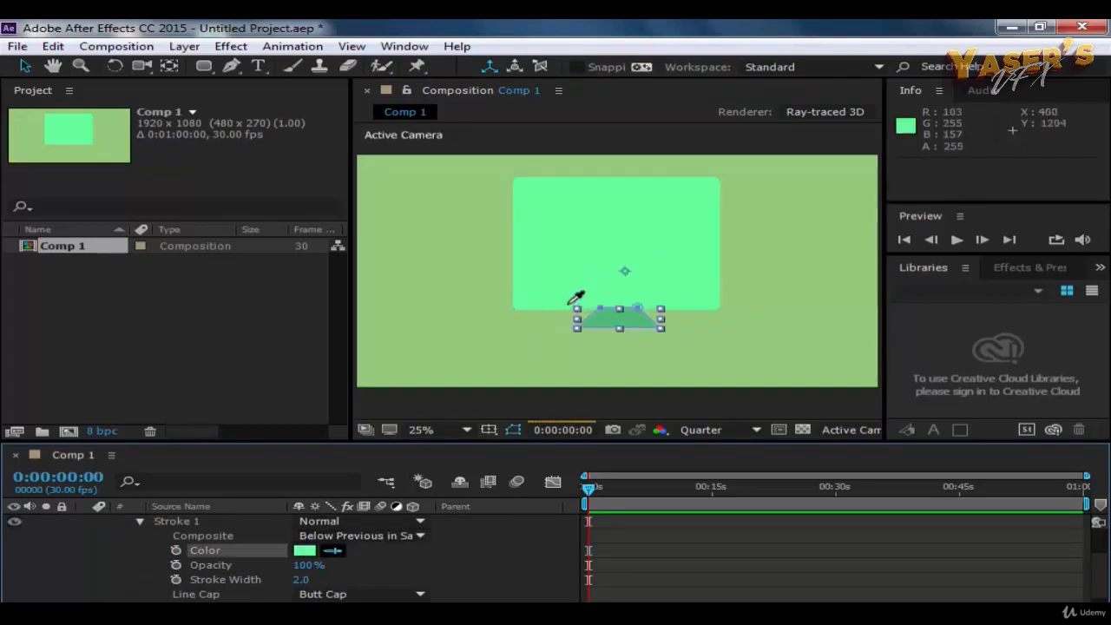
left_click(634, 320)
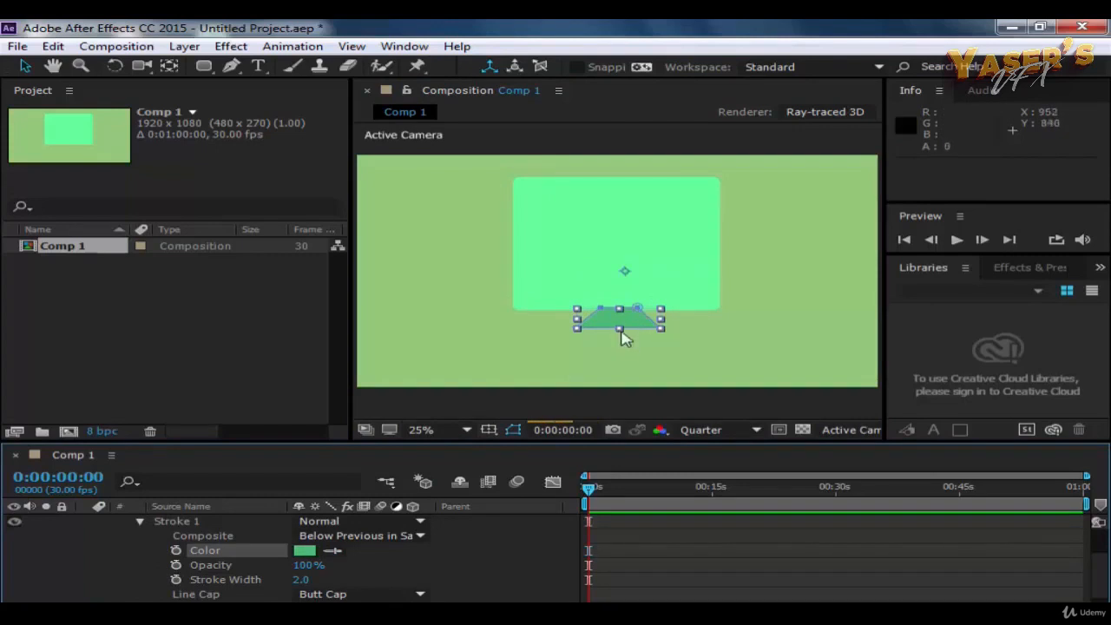
left_click(333, 550)
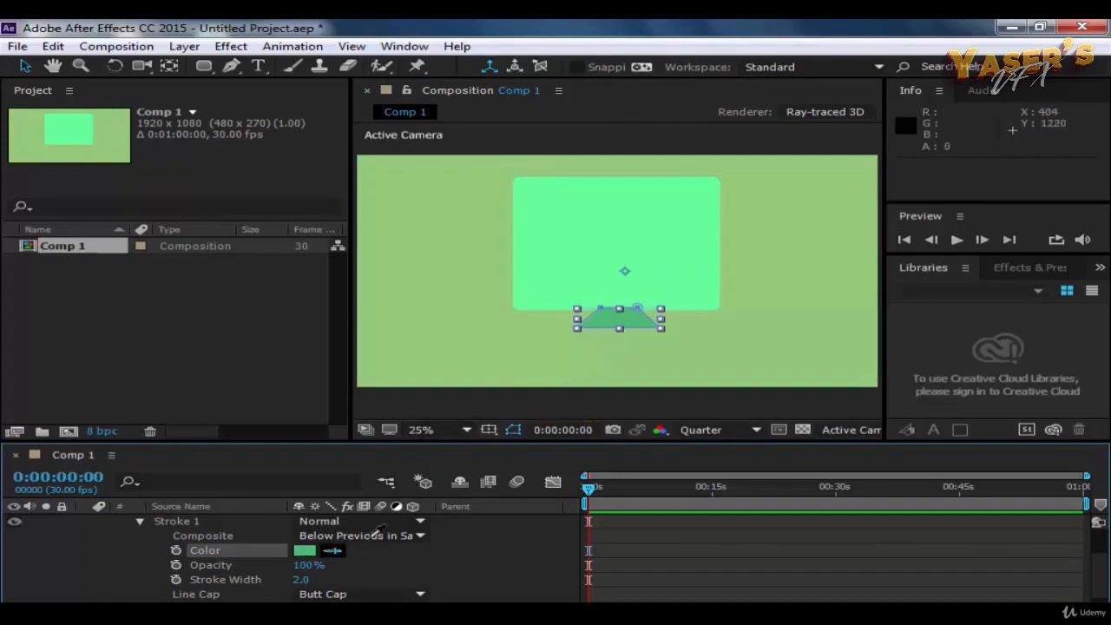
left_click(627, 316)
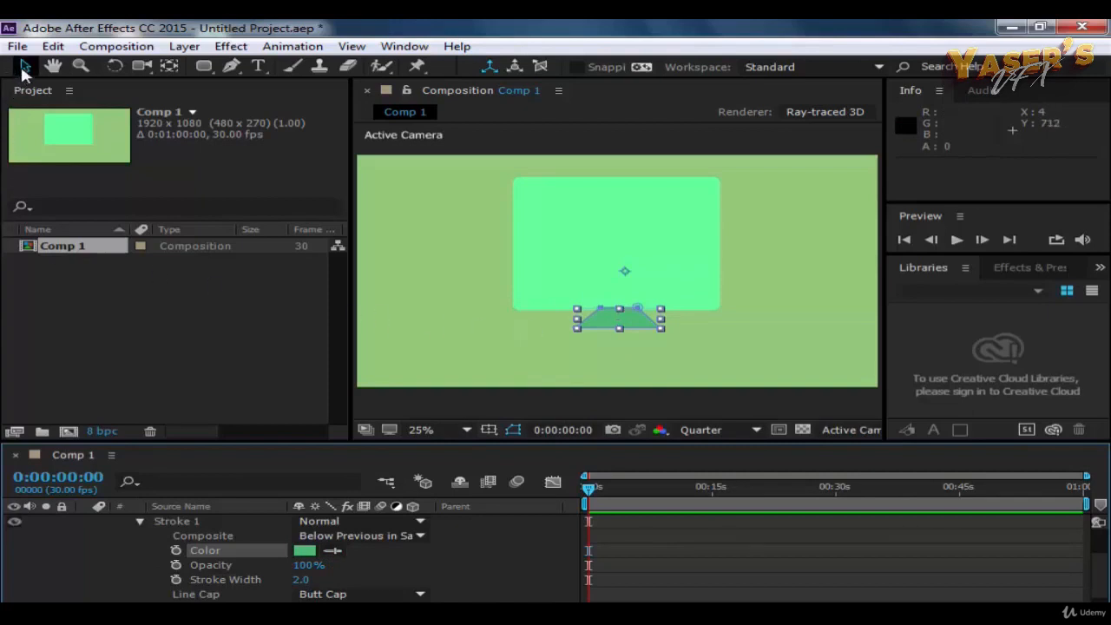
left_click(613, 146)
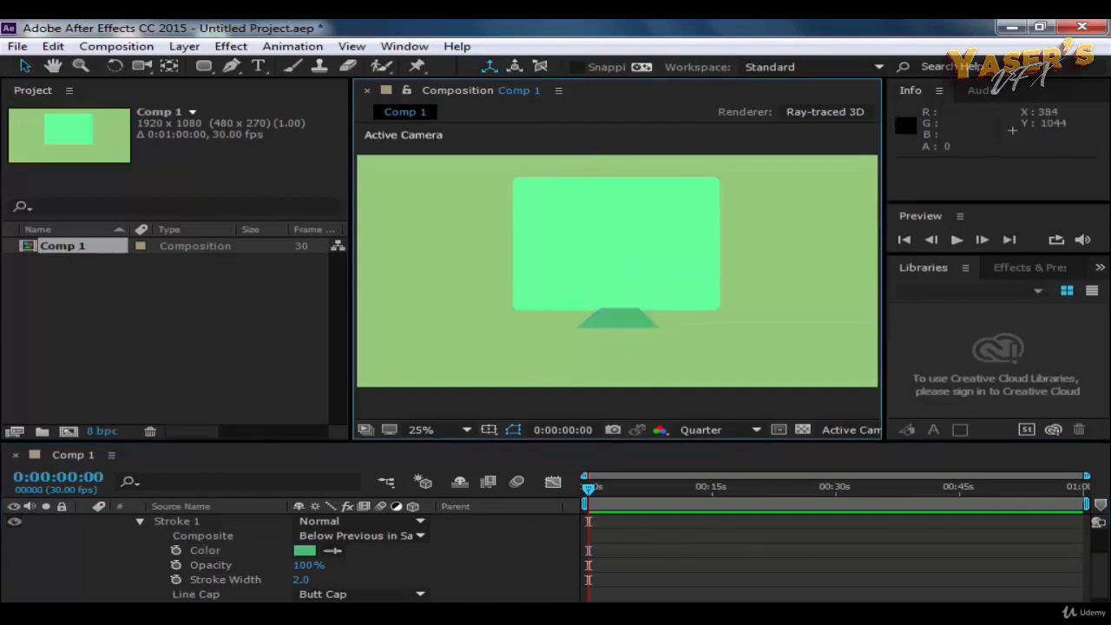
Select the trapezoid, collapse its layer's properties and make it a 3D layer.
left_click(618, 320)
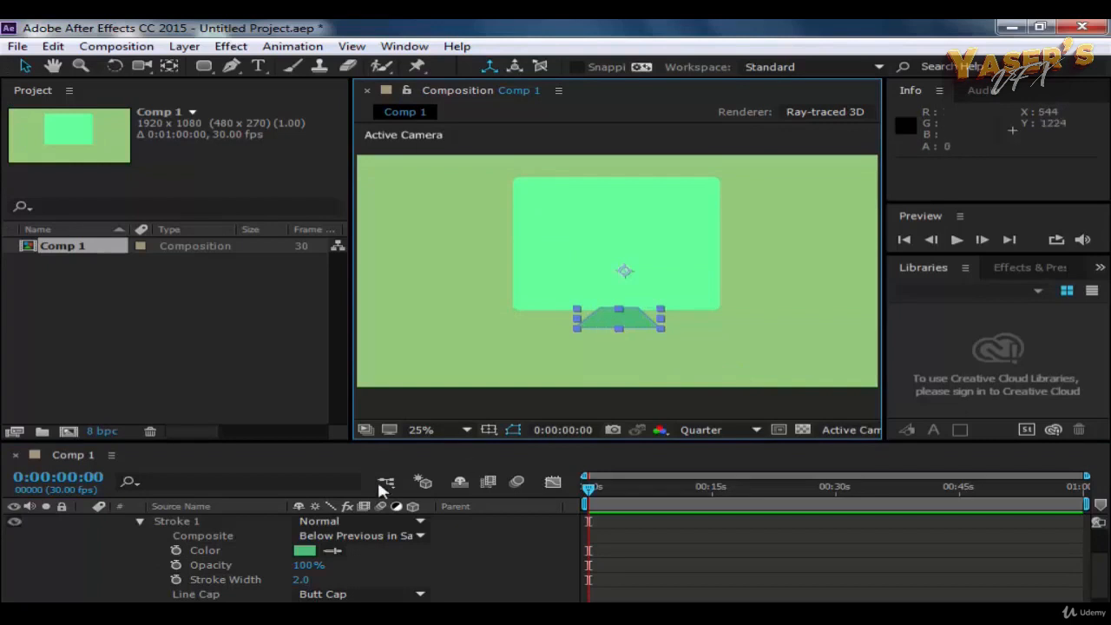
scroll(191, 521, "up", 2)
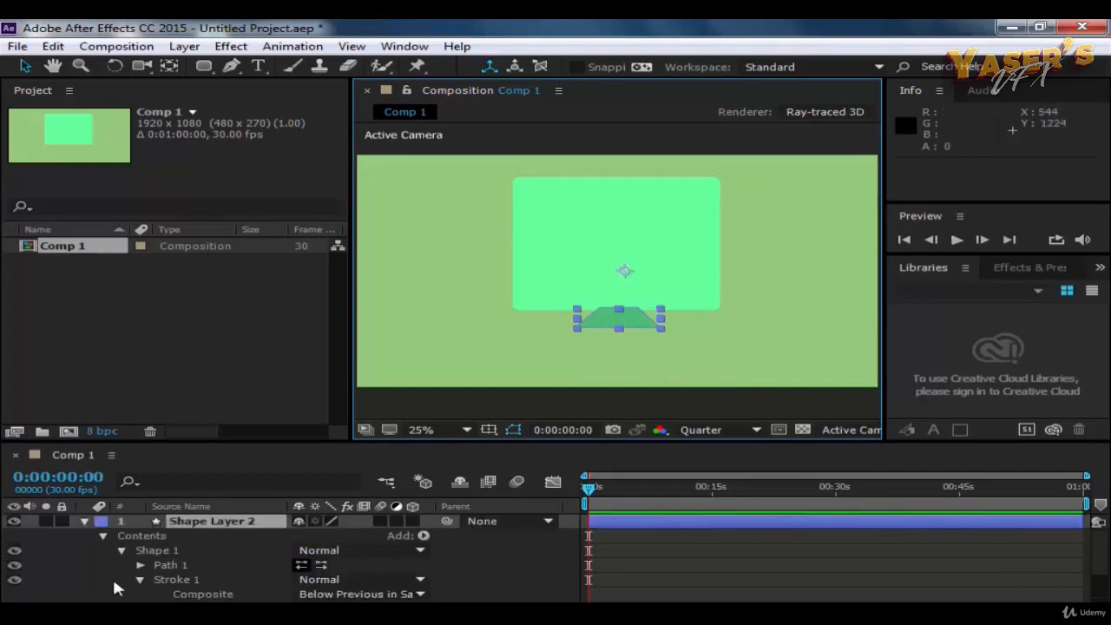
left_click(84, 522)
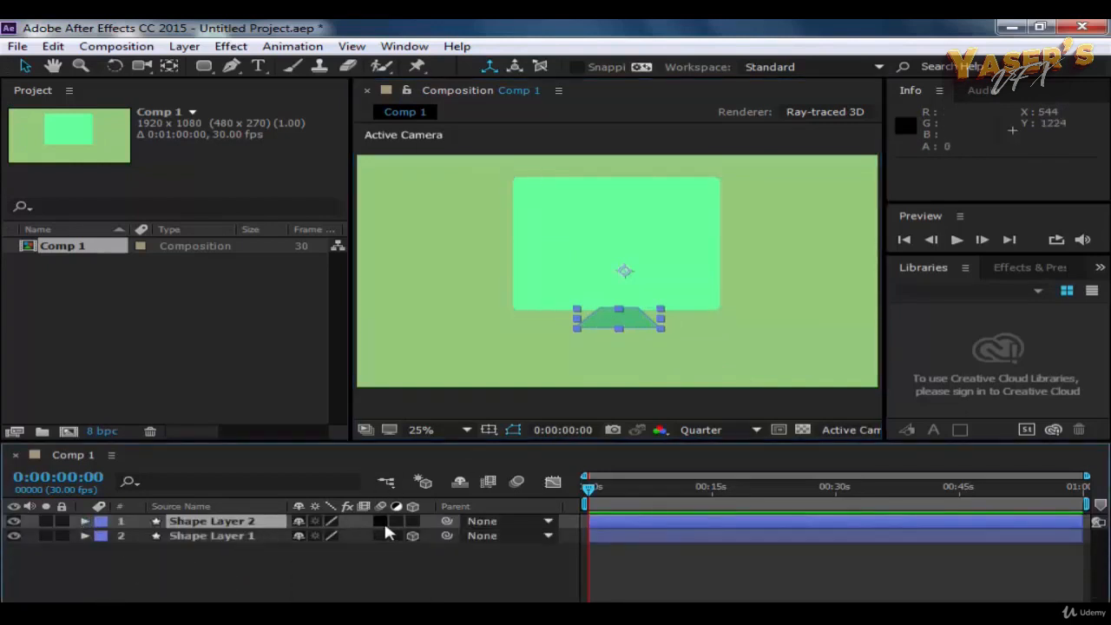
left_click(413, 521)
left_click(412, 535)
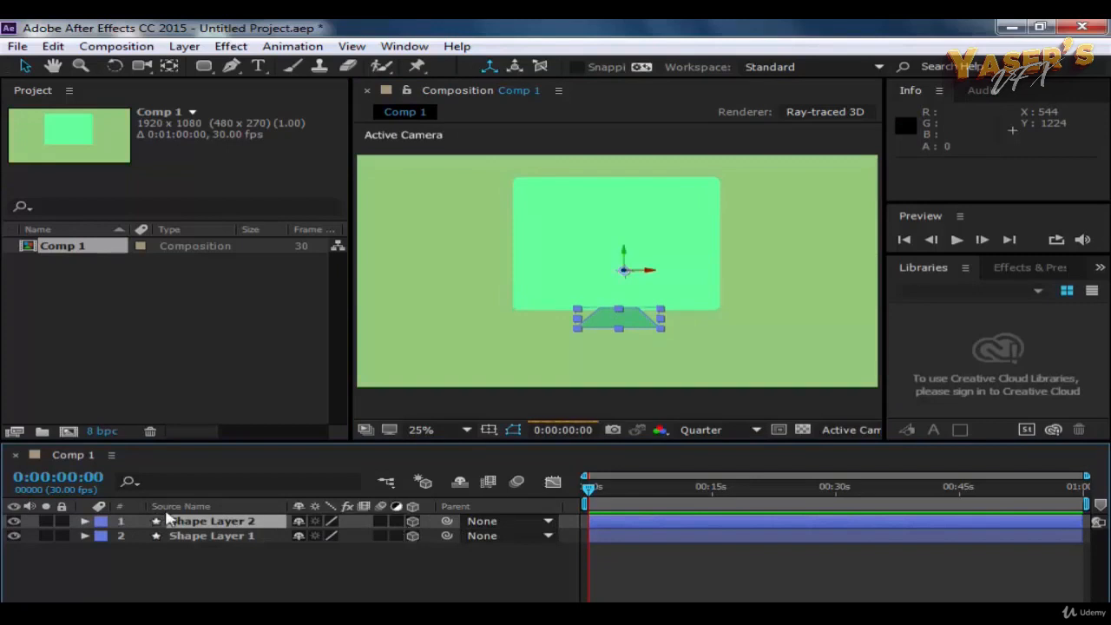
Expand the trapezoid layer's Geometry Options to reach its bevel and extrusion settings.
left_click(84, 521)
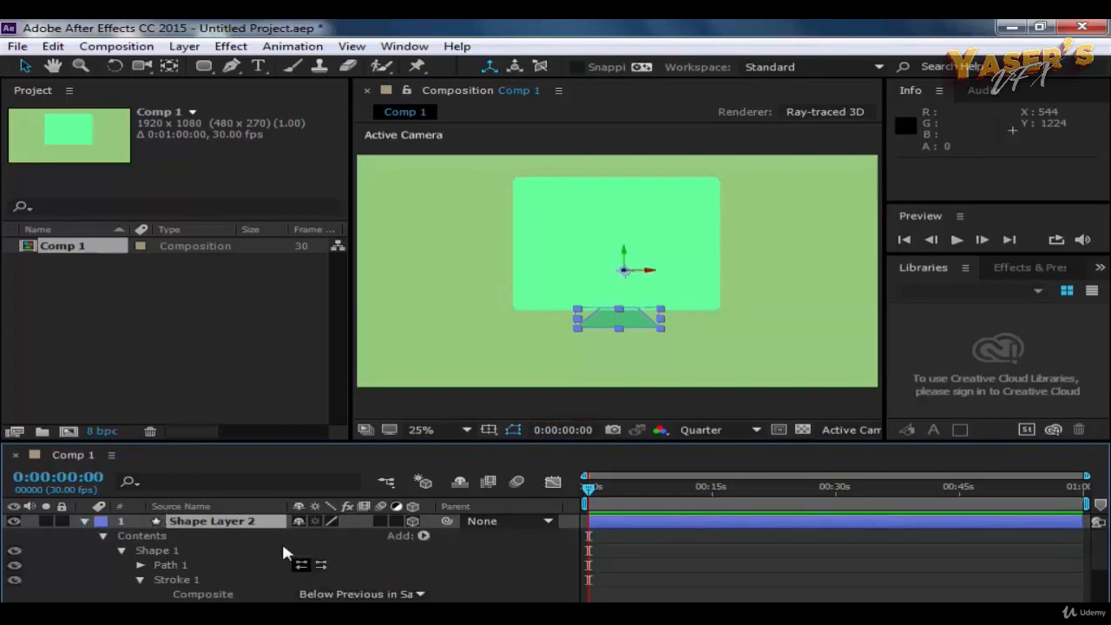
scroll(283, 542, "down", 3)
scroll(284, 540, "up", 1)
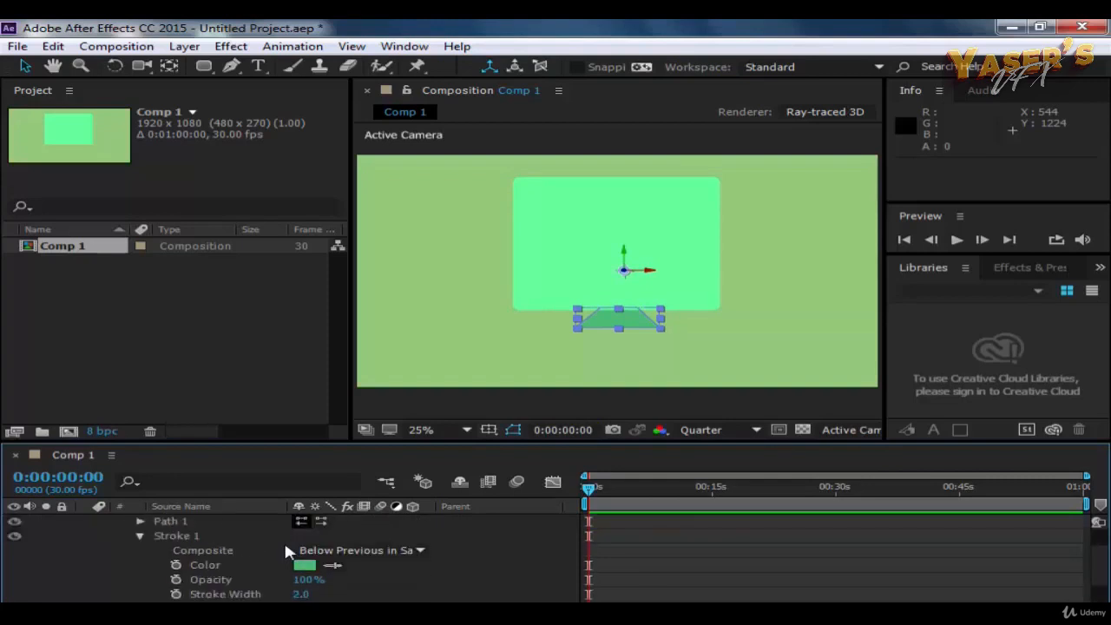
scroll(285, 550, "down", 1)
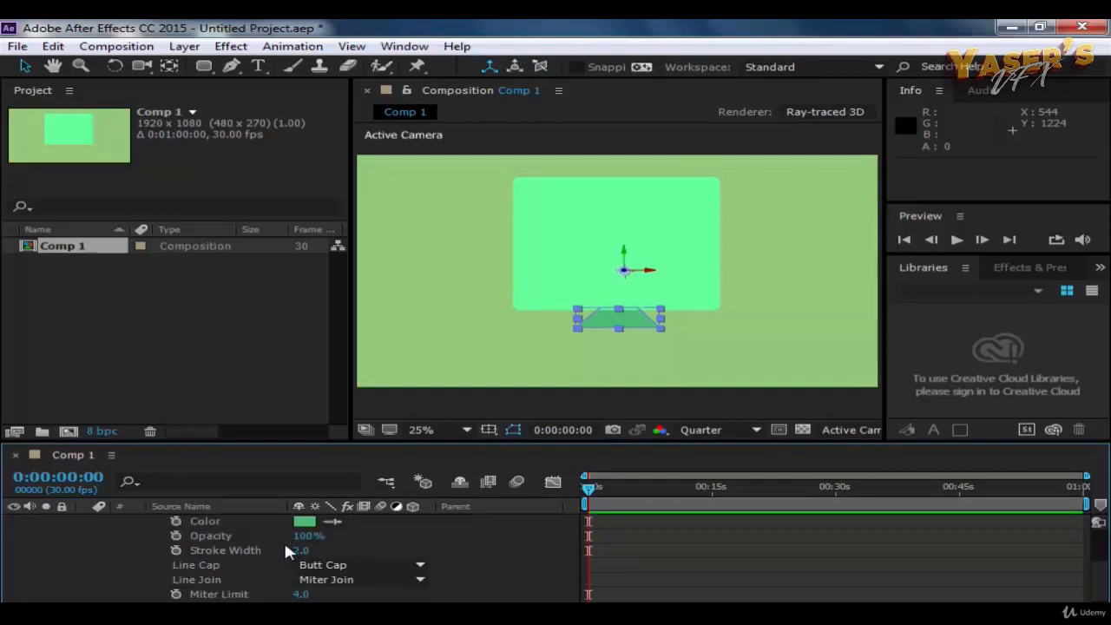
scroll(285, 549, "down", 3)
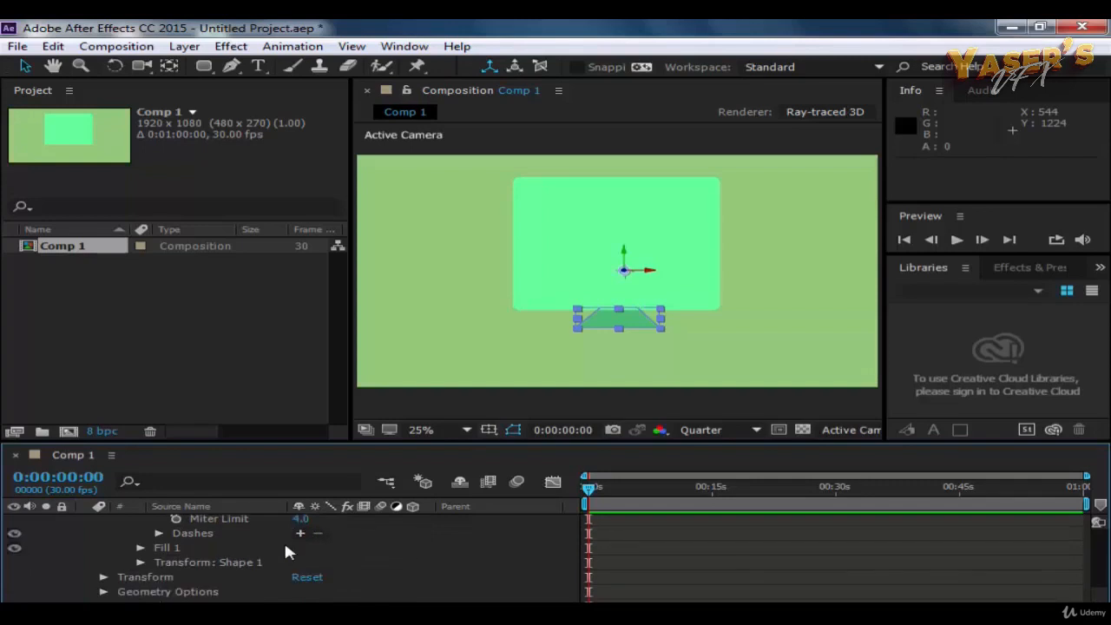
scroll(286, 549, "down", 1)
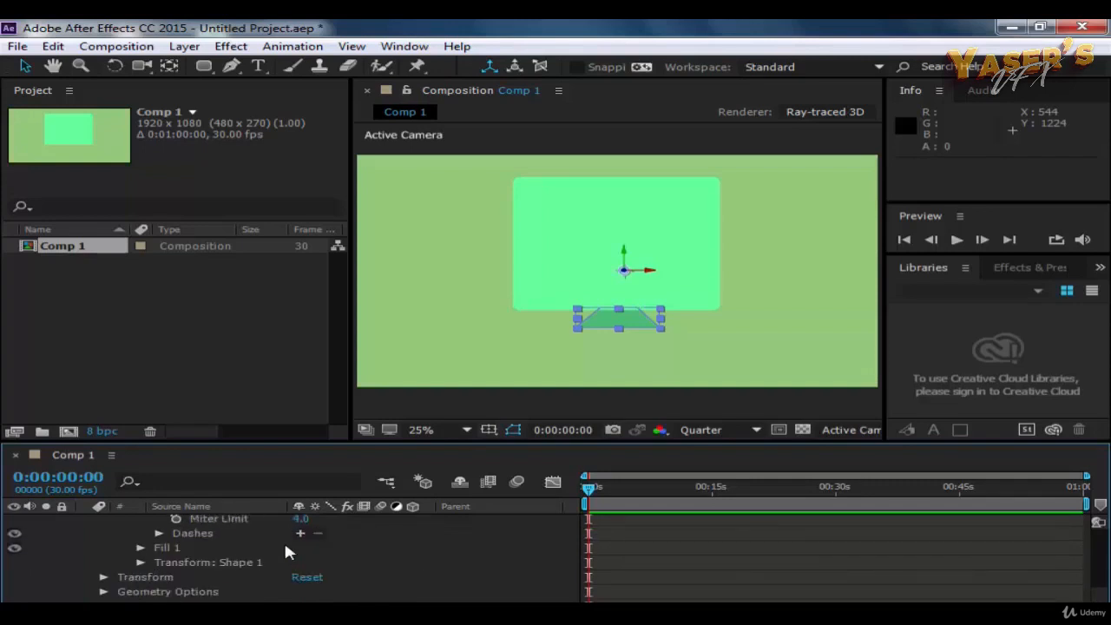
left_click(102, 591)
scroll(152, 572, "down", 3)
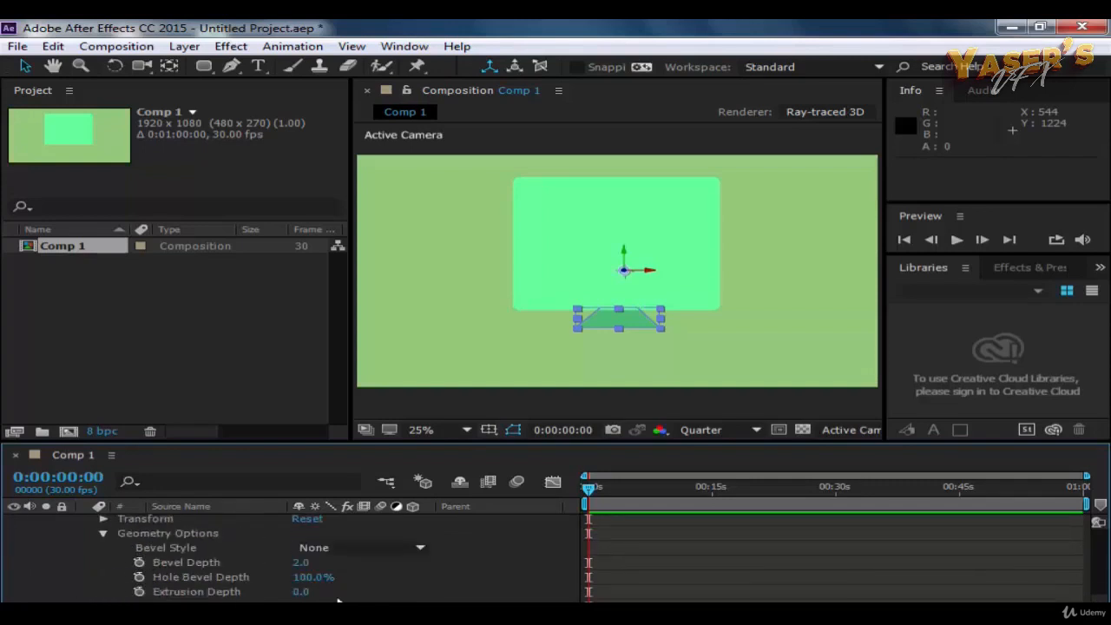
Give the trapezoid layer an Extrusion Depth of 26 and a Bevel Depth of 2.6.
mouse_move(297, 595)
left_mouse_down()
mouse_move(313, 599)
mouse_move(309, 591)
left_mouse_up()
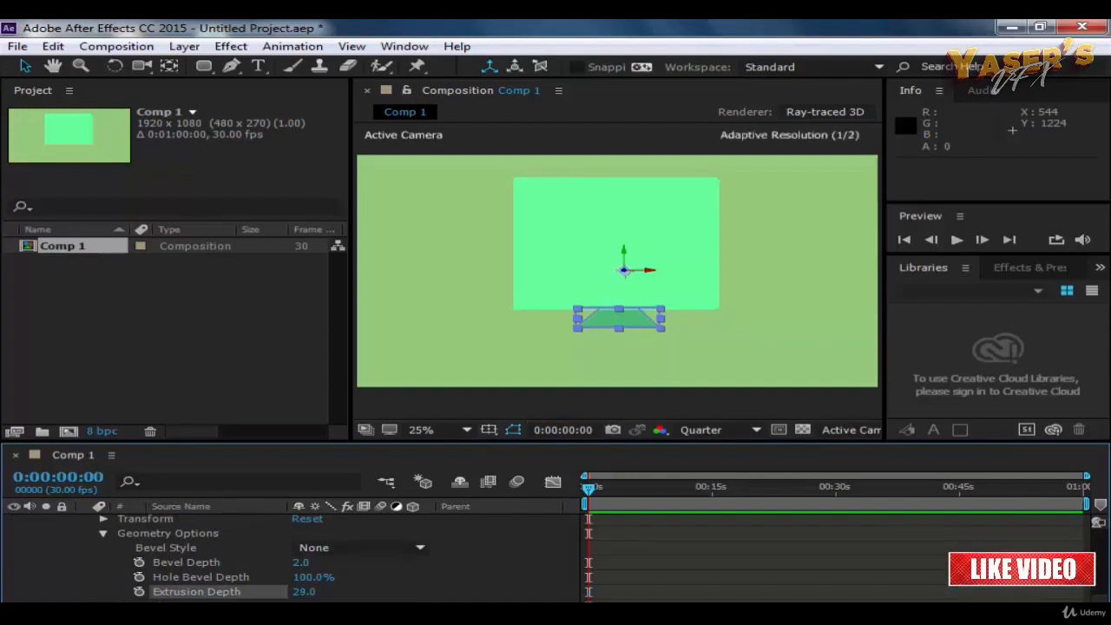
mouse_move(303, 591)
left_mouse_down()
mouse_move(325, 565)
mouse_move(314, 577)
left_mouse_up()
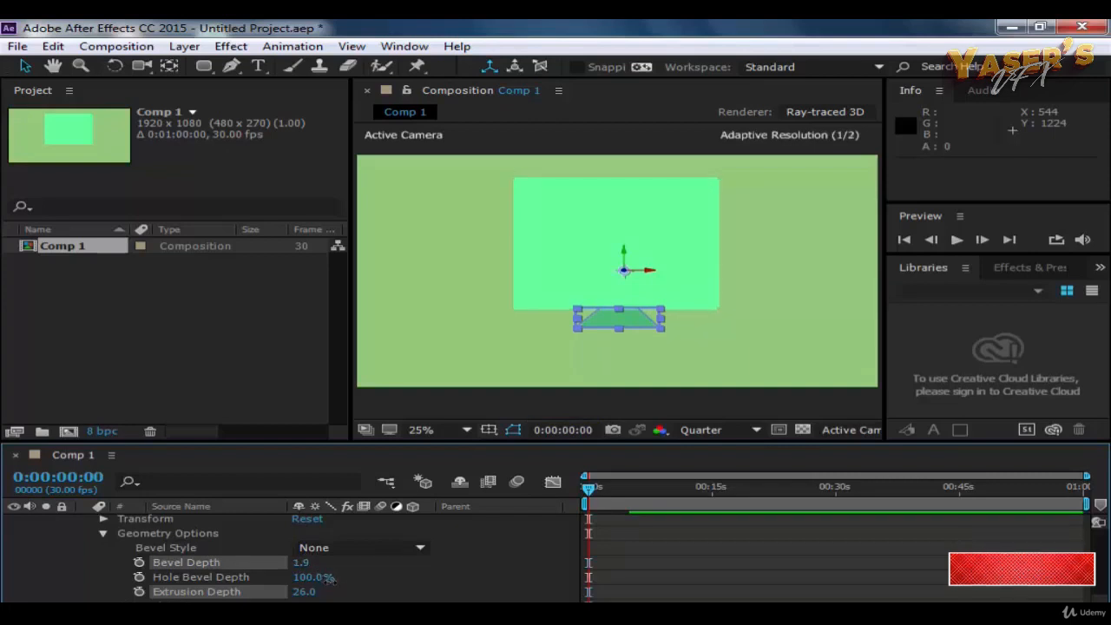
left_click(304, 563)
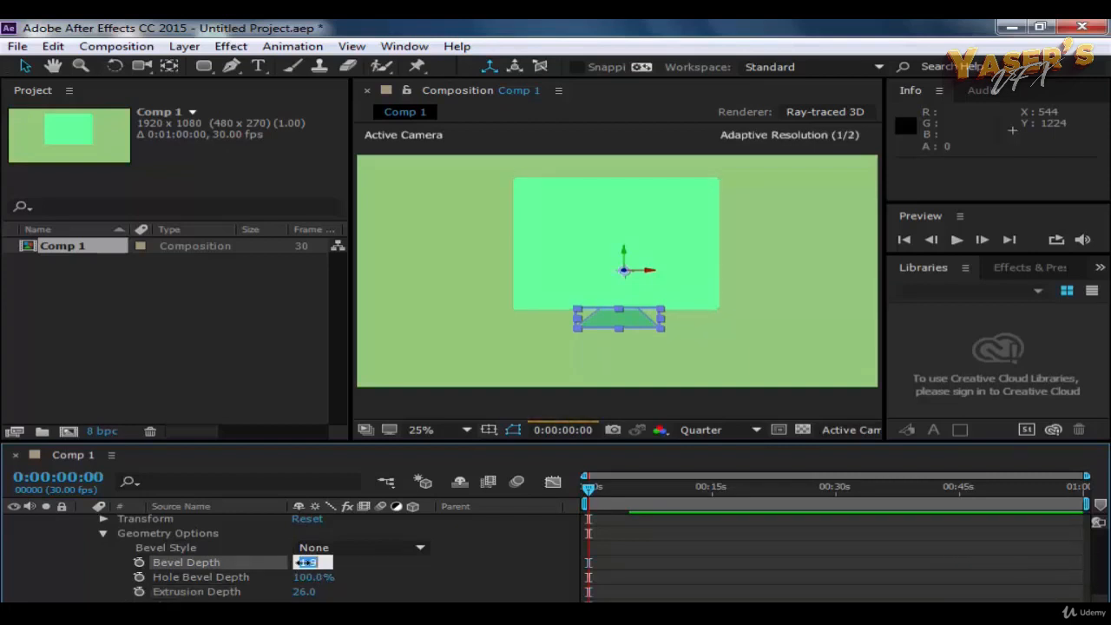
key("BackSpace")
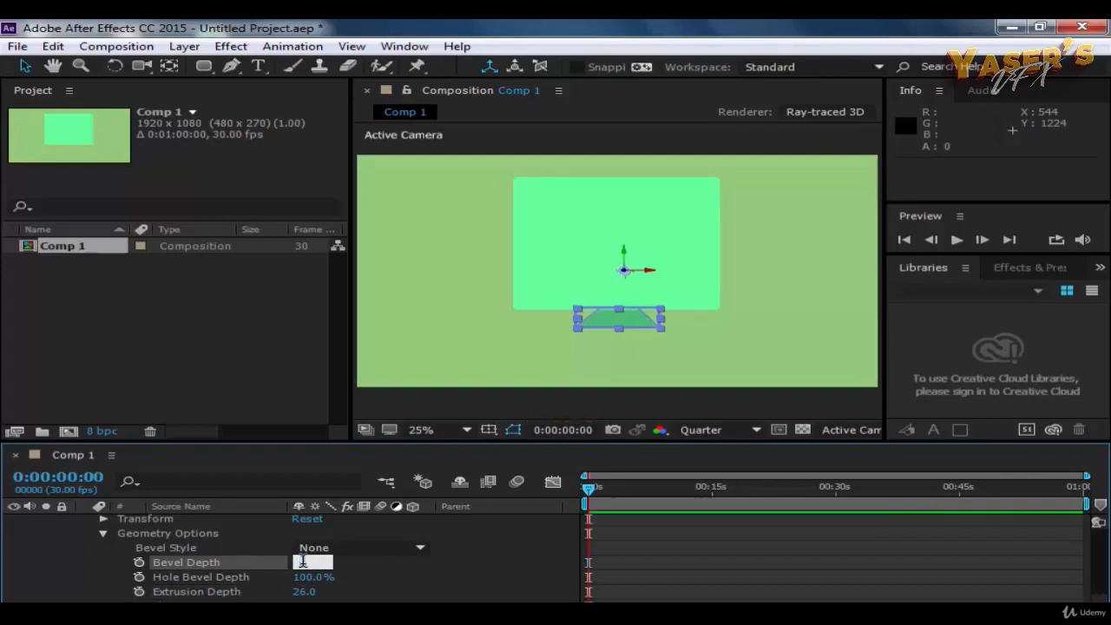
type("3.6")
key("Return")
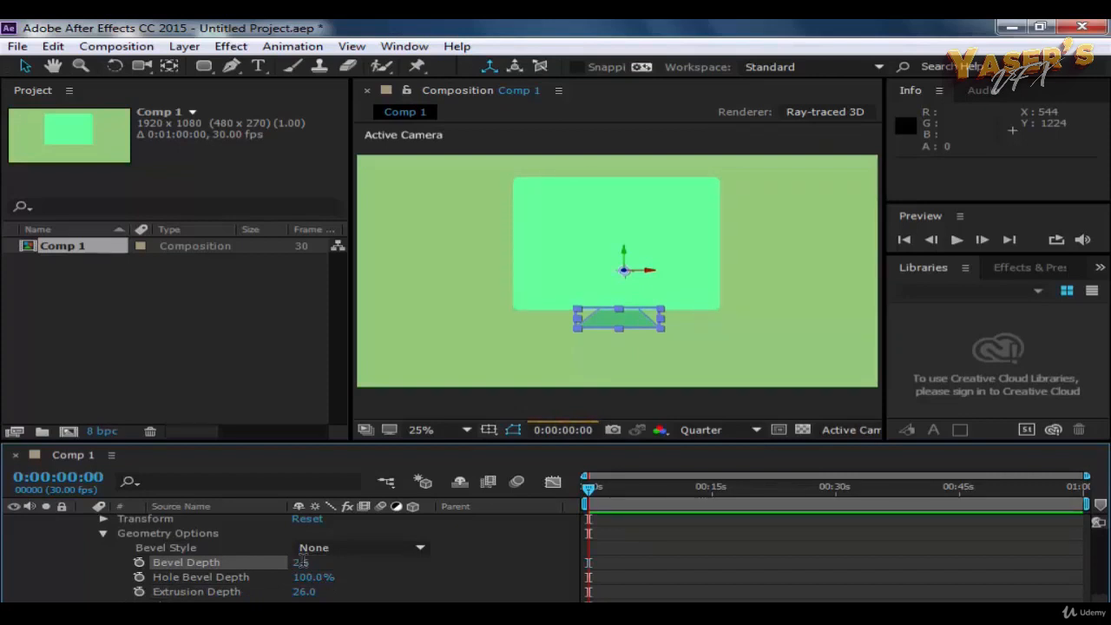
Collapse the trapezoid layer's Geometry Options, its Transform: Shape 1 group and its Contents.
scroll(292, 576, "up", 3)
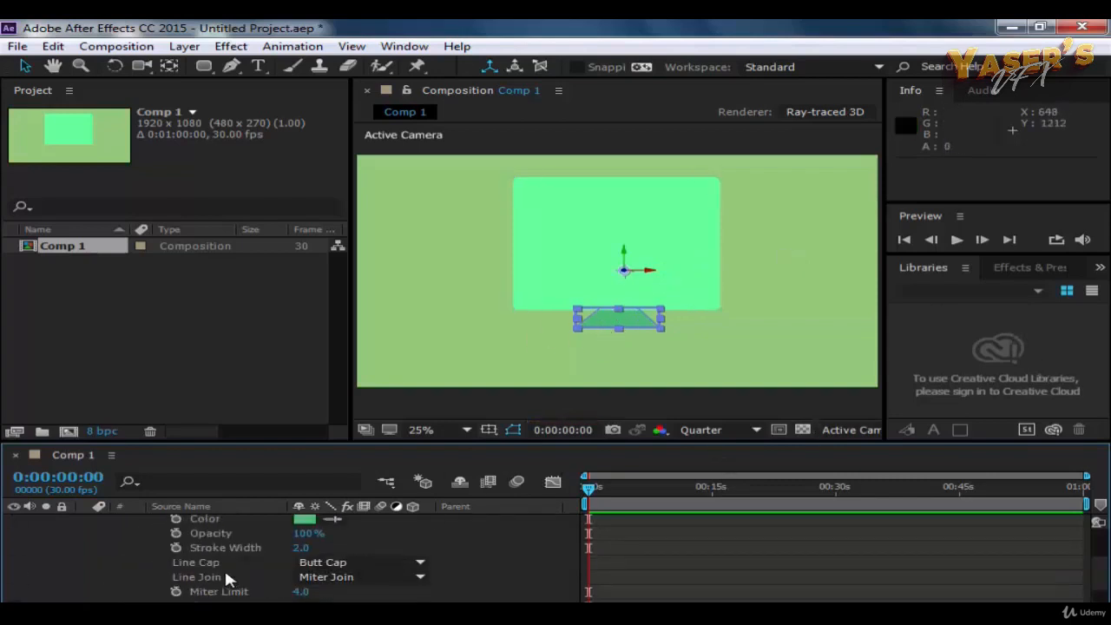
scroll(198, 583, "up", 3)
scroll(199, 583, "down", 3)
scroll(197, 582, "down", 5)
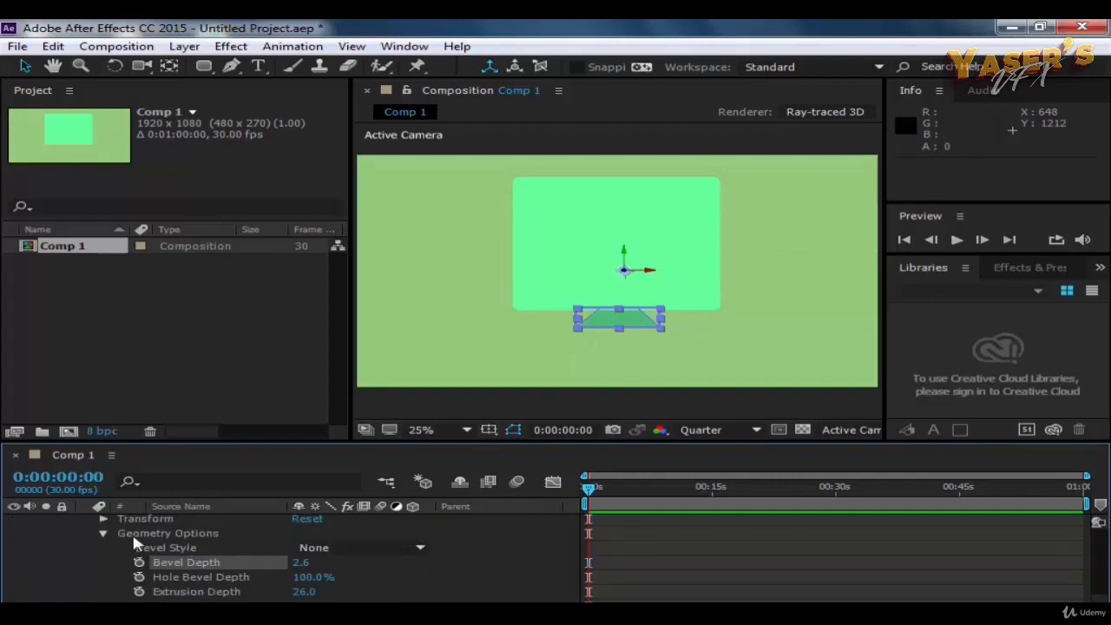
left_click(104, 533)
scroll(138, 553, "up", 2)
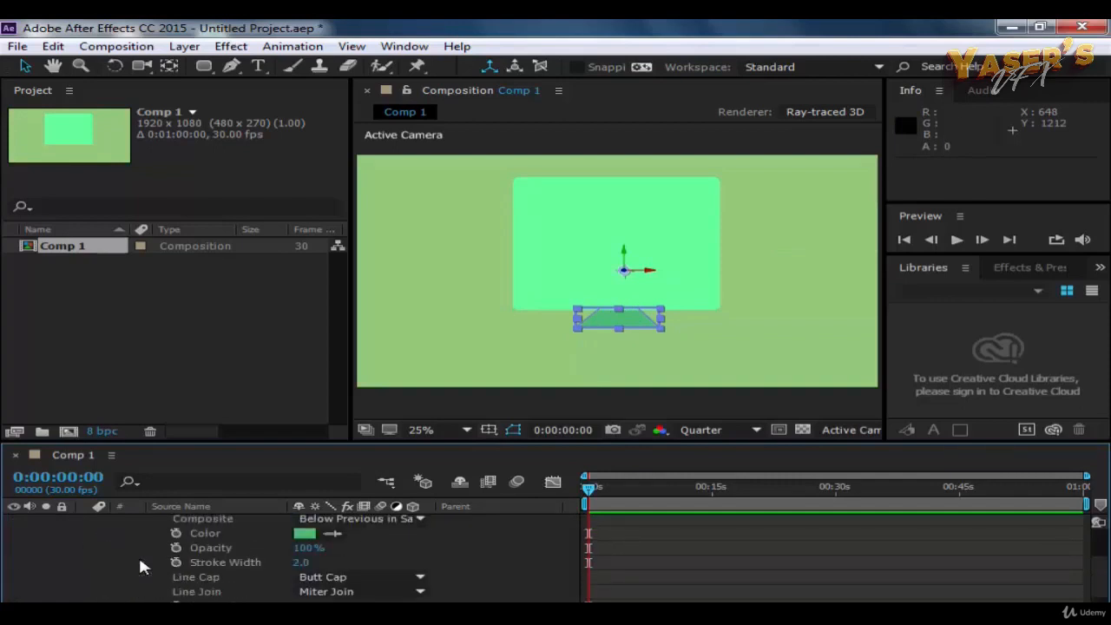
scroll(138, 554, "down", 1)
scroll(163, 592, "down", 5)
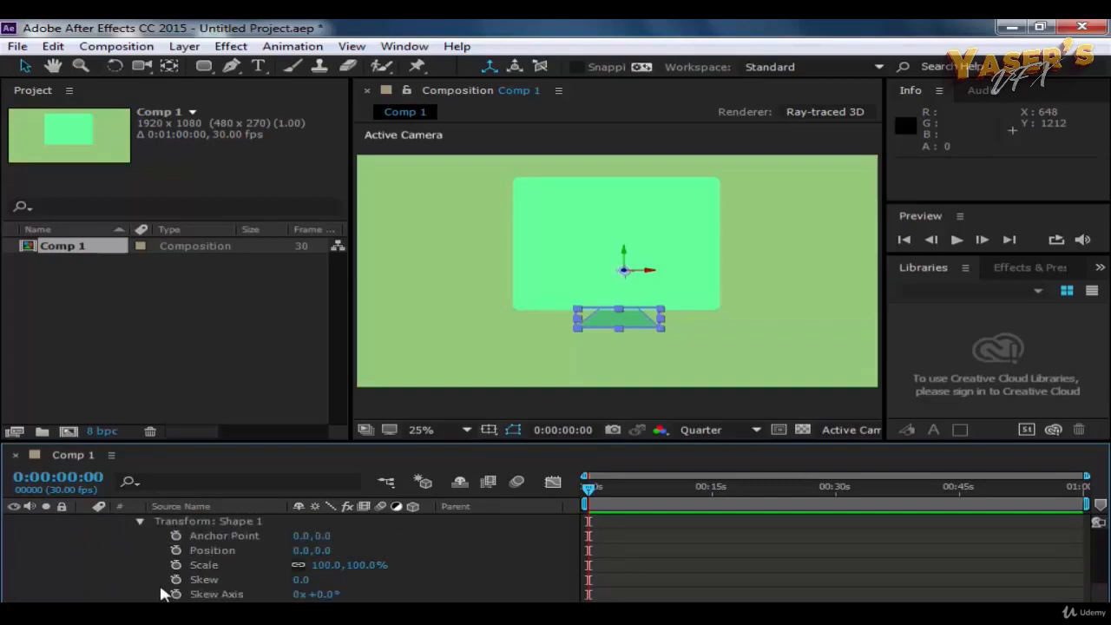
scroll(163, 593, "up", 3)
scroll(163, 593, "down", 2)
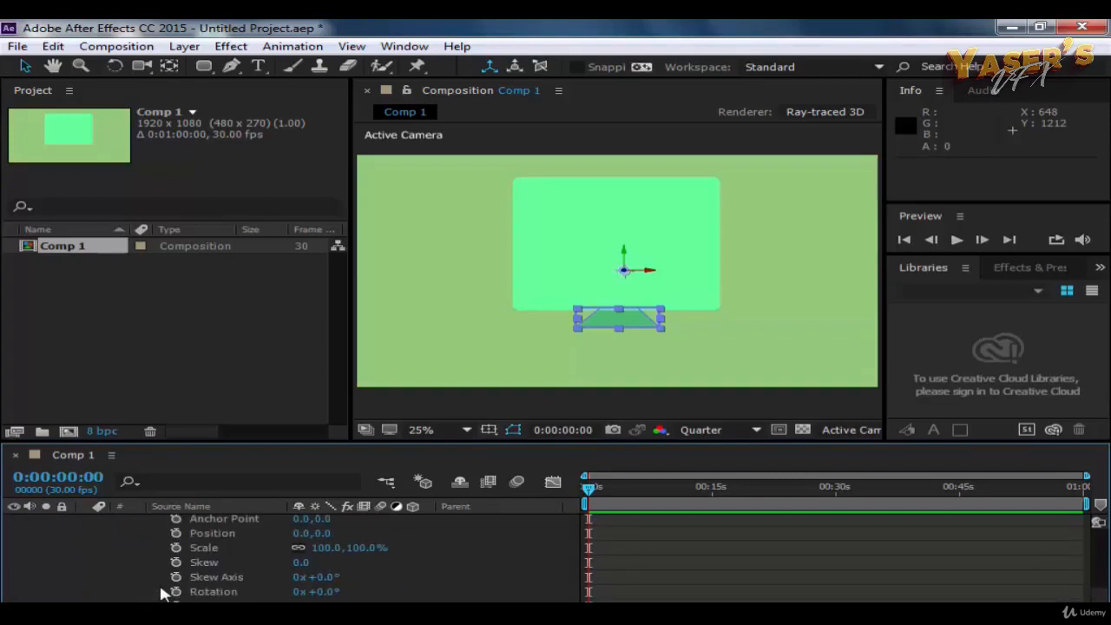
scroll(164, 593, "up", 3)
left_click(138, 543)
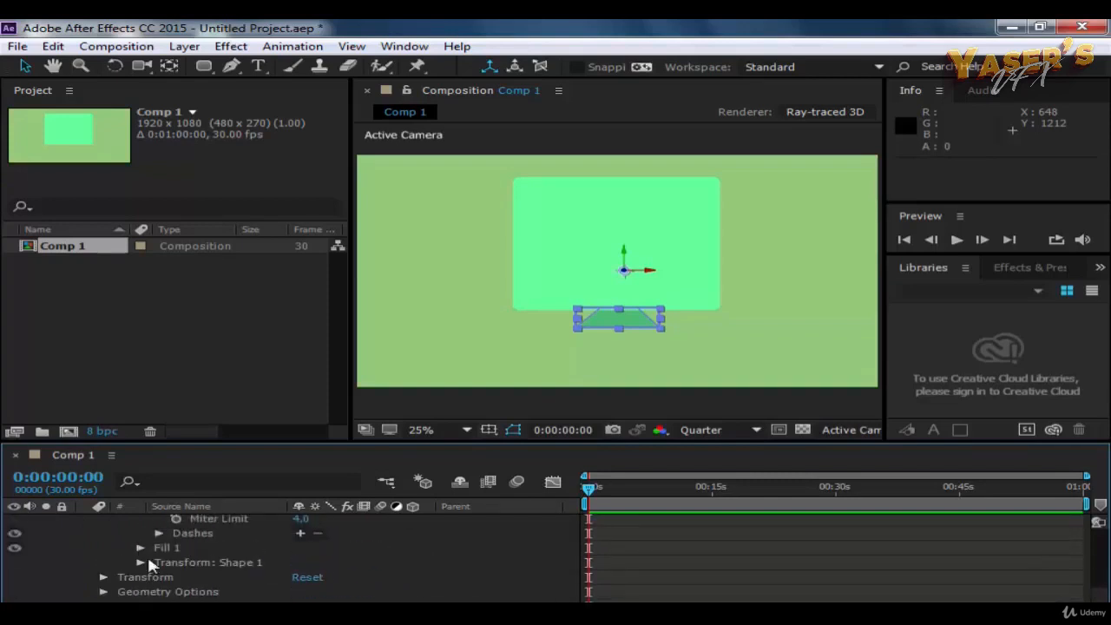
scroll(149, 563, "up", 3)
scroll(140, 553, "up", 1)
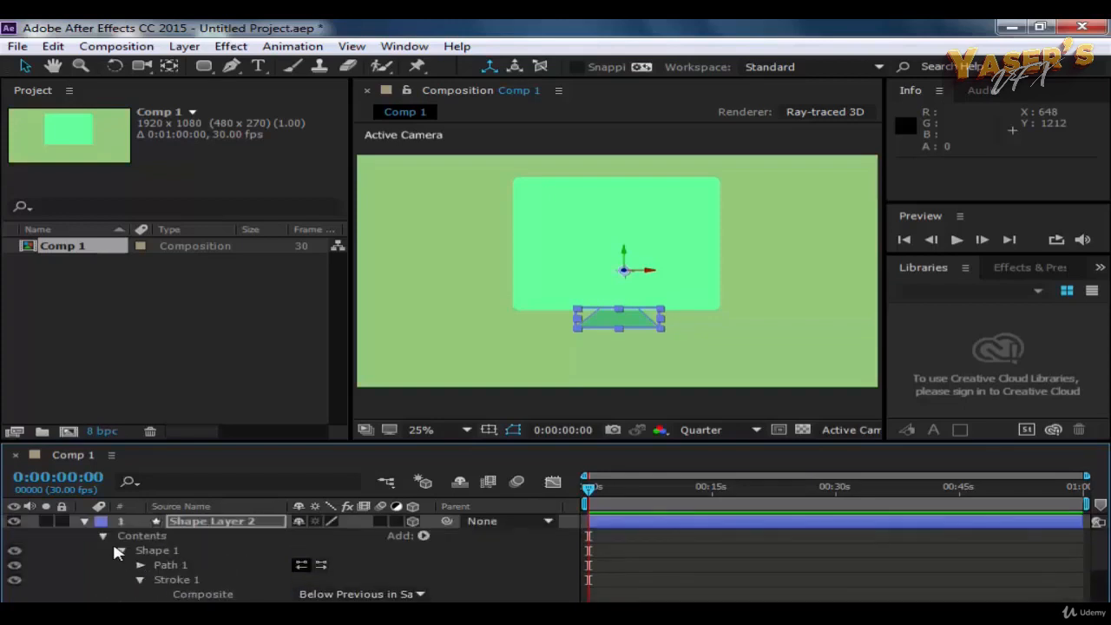
left_click(103, 537)
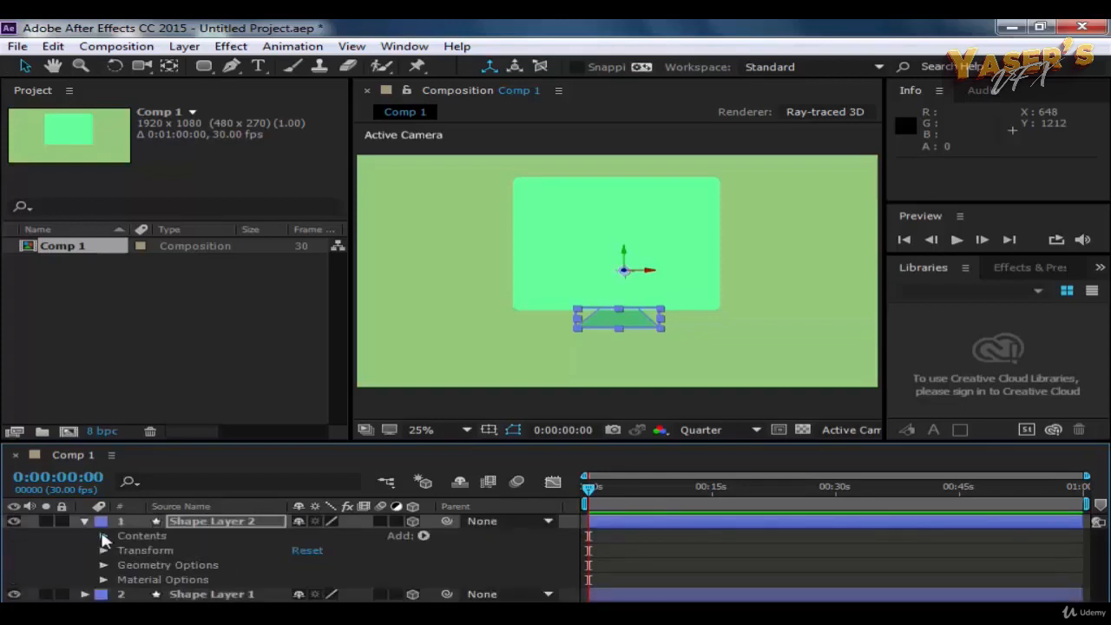
Expand the trapezoid layer's Transform properties, try a Y Rotation of 90° and deselect the shape to inspect its extruded side.
left_click(103, 550)
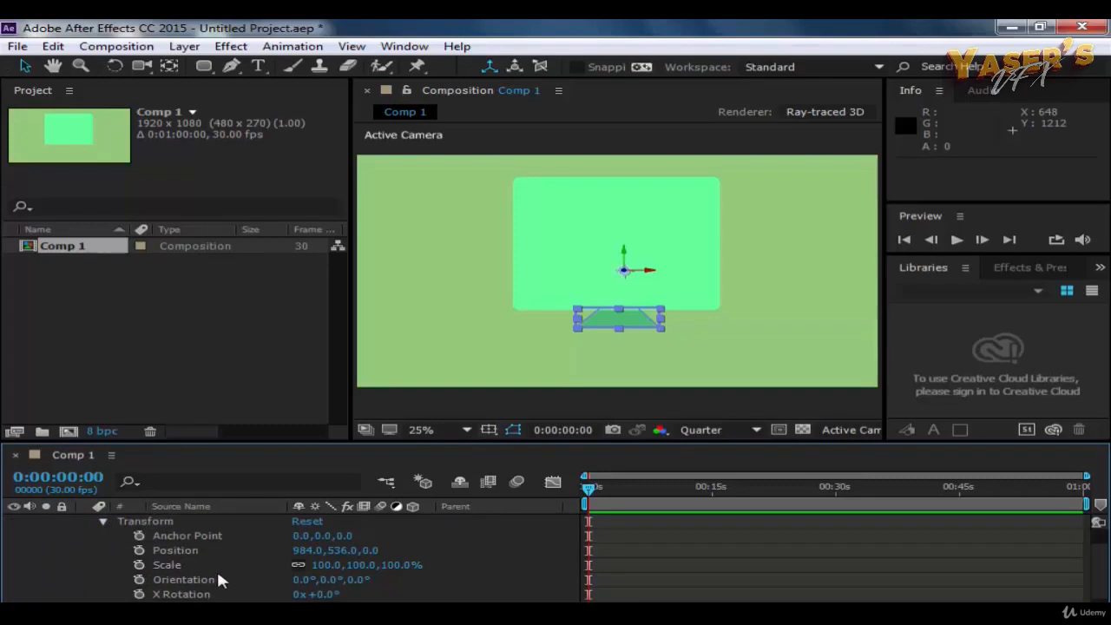
scroll(217, 568, "down", 2)
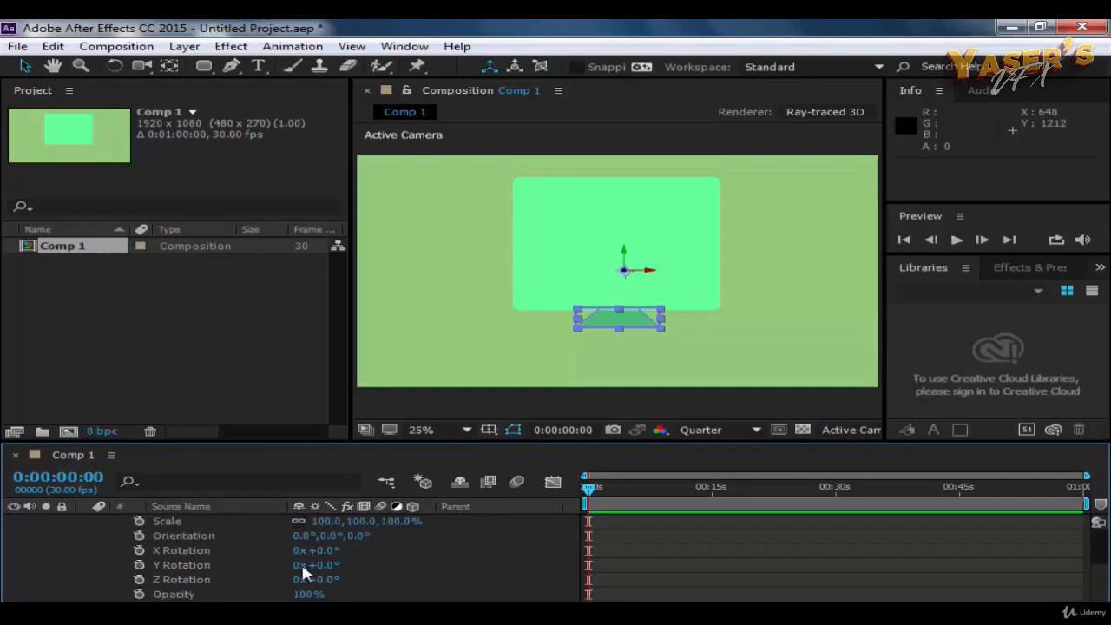
left_click_drag(320, 566, 429, 570)
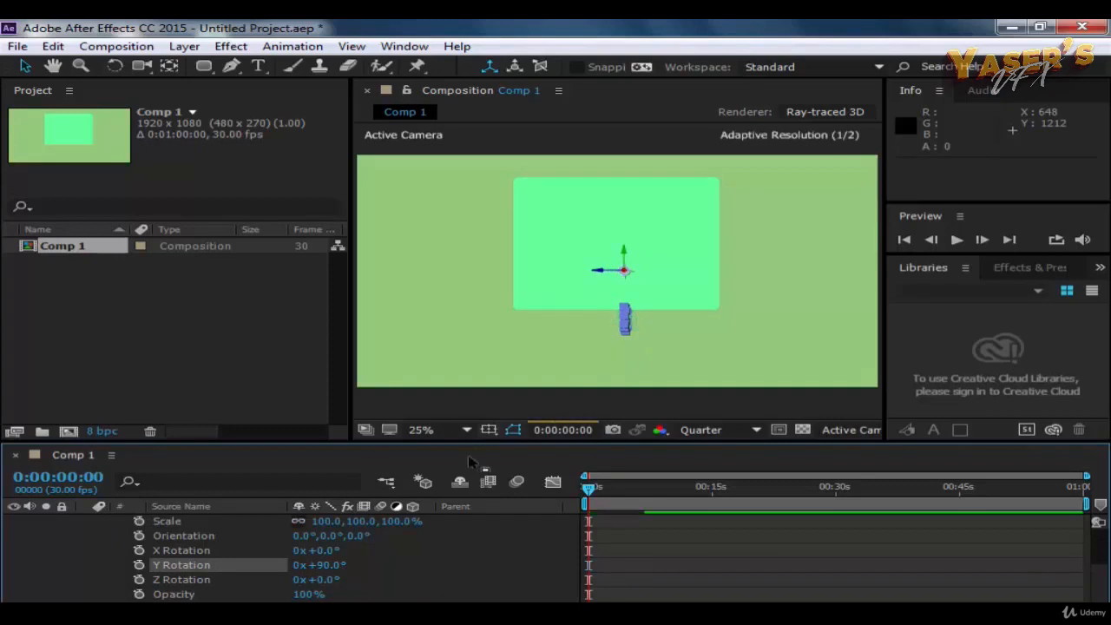
left_click(605, 402)
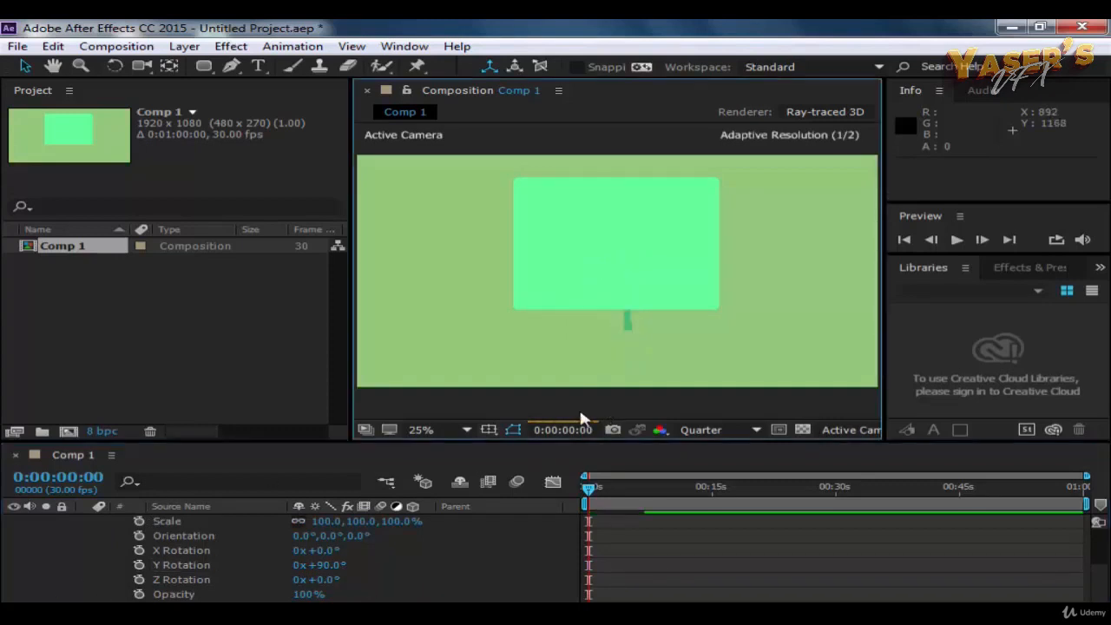
Try a Y Rotation of 50° on the trapezoid and deselect it to inspect the extrusion at an angle.
left_click(633, 320)
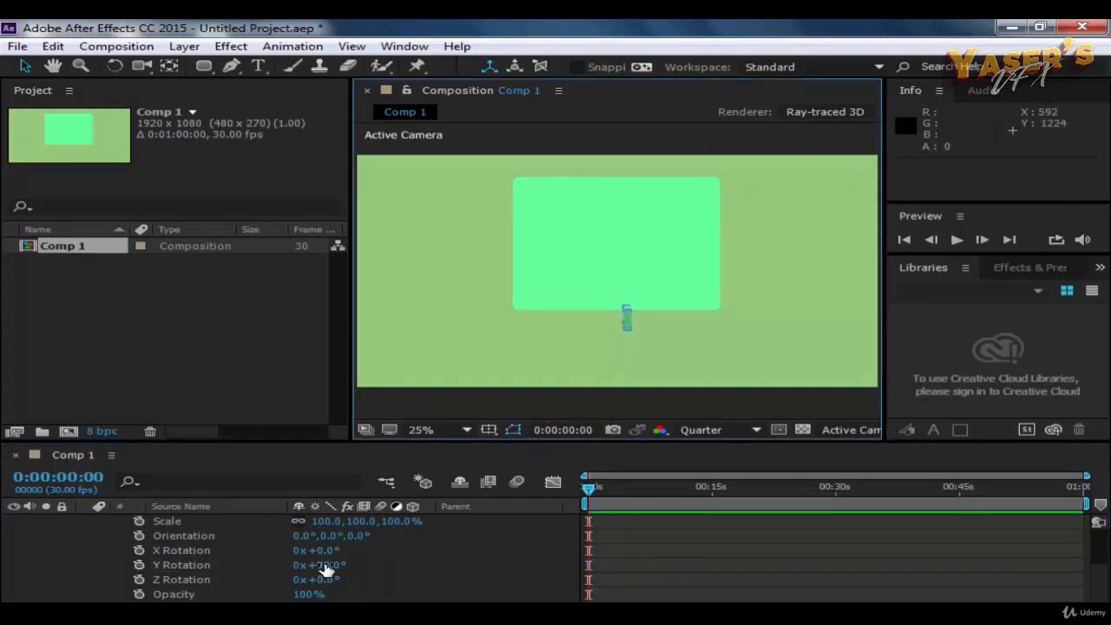
left_click_drag(326, 569, 298, 580)
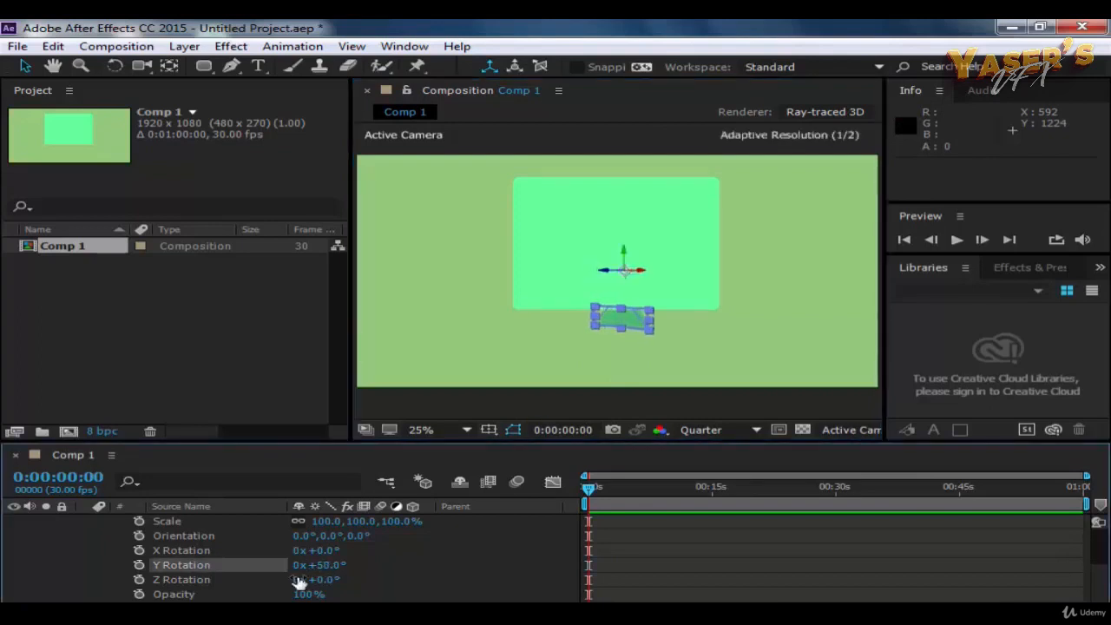
left_click(674, 401)
left_click(626, 323)
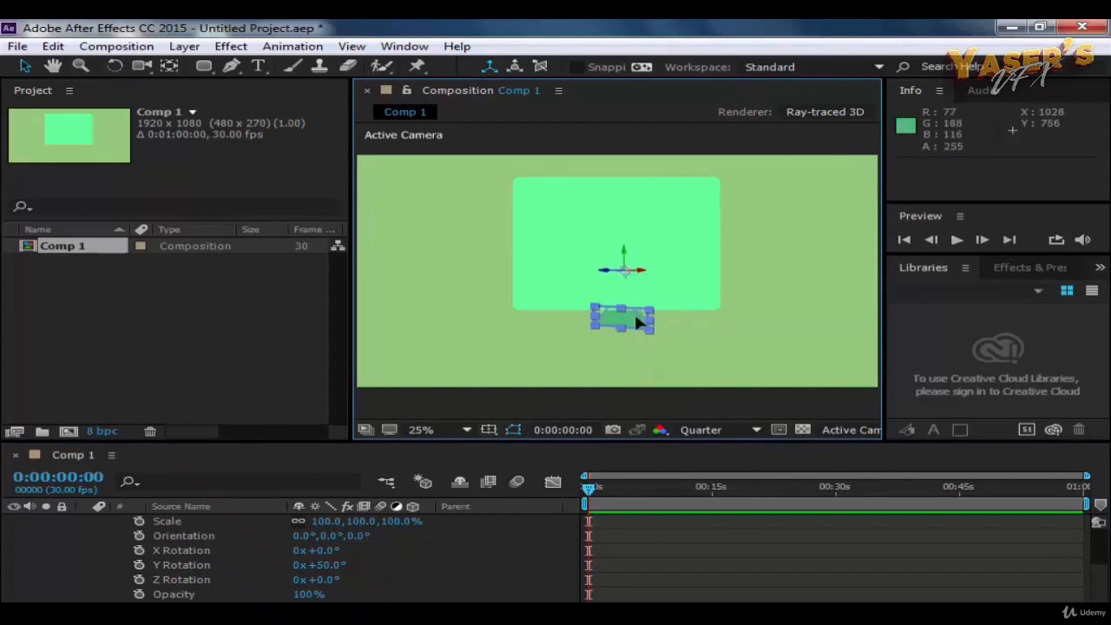
left_click(645, 400)
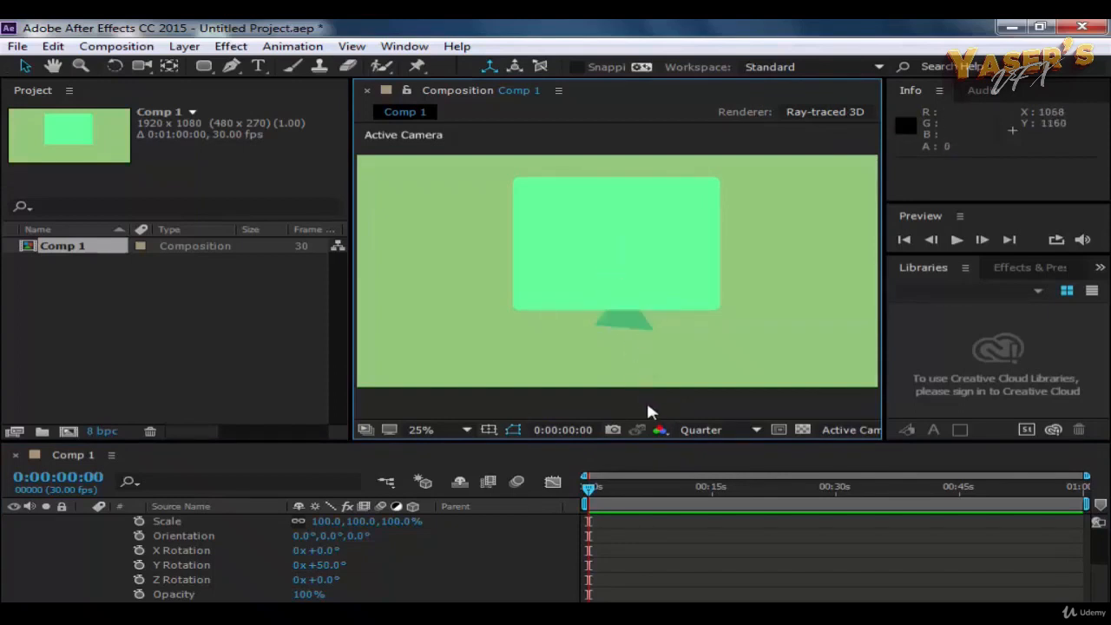
Undo both Y Rotation changes on the trapezoid and deselect it.
key("ctrl+z")
key("ctrl+z")
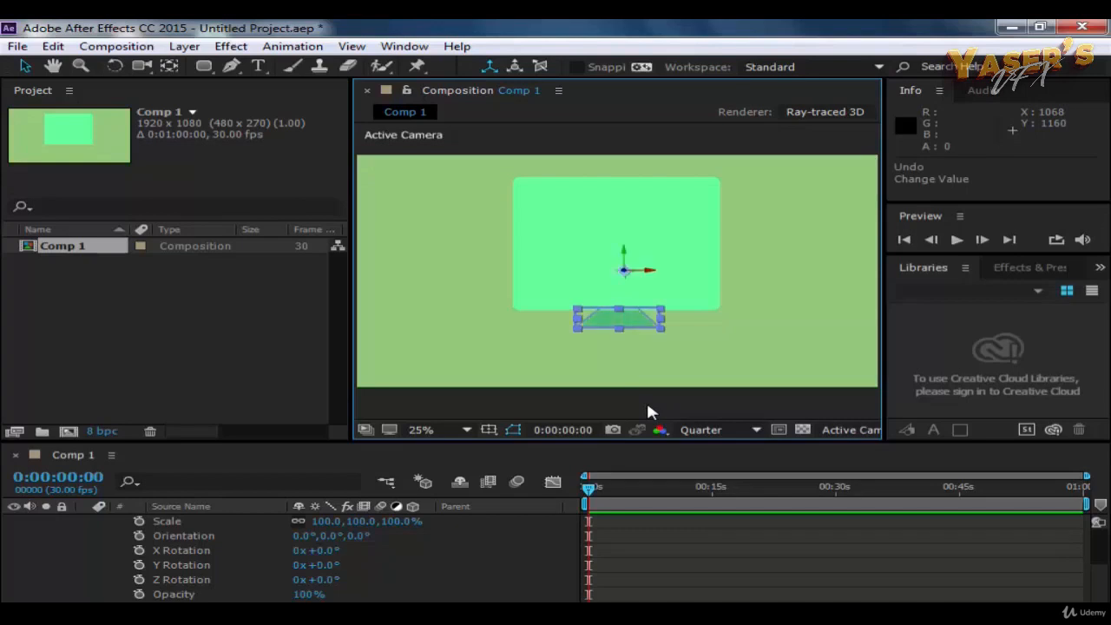
left_click(647, 404)
left_click(617, 319)
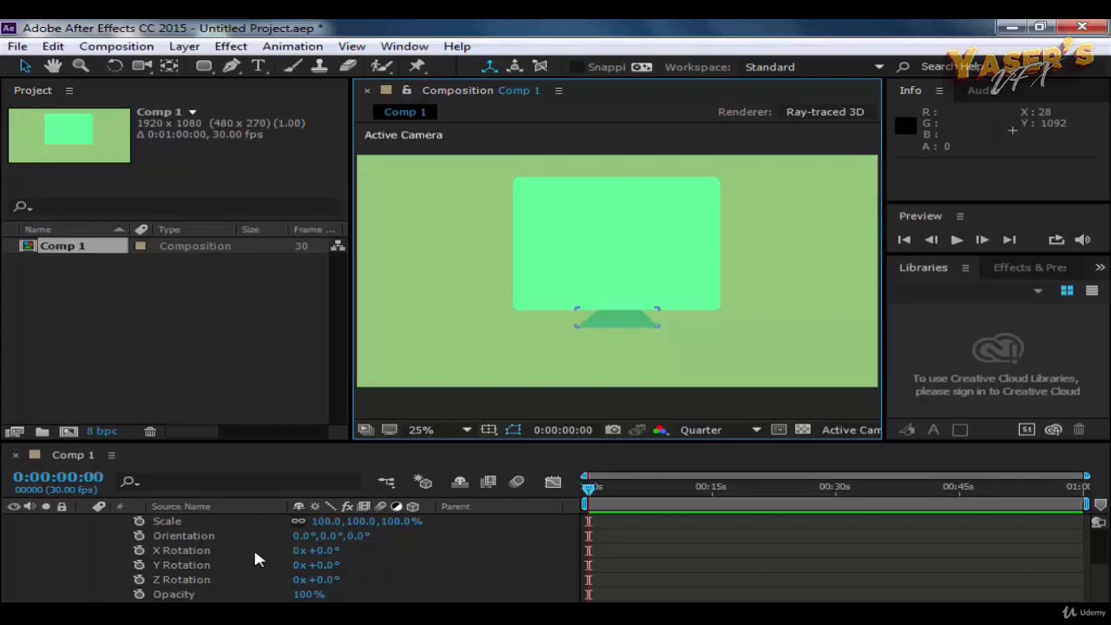
Collapse the trapezoid layer's Transform group and all of its remaining properties.
scroll(254, 547, "up", 3)
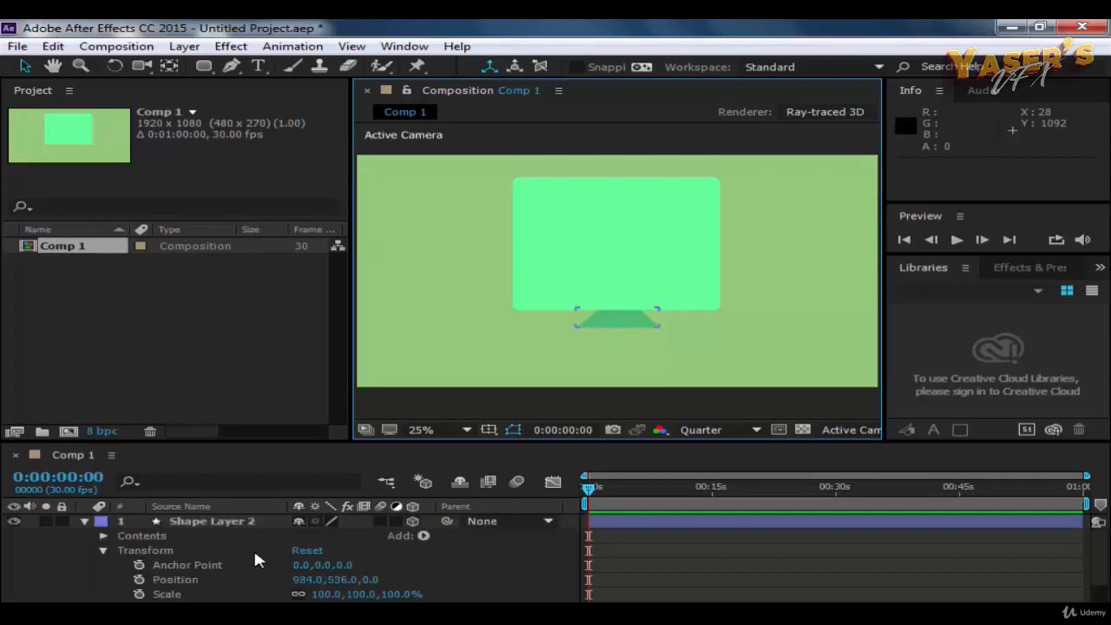
left_click(104, 550)
left_click(104, 534)
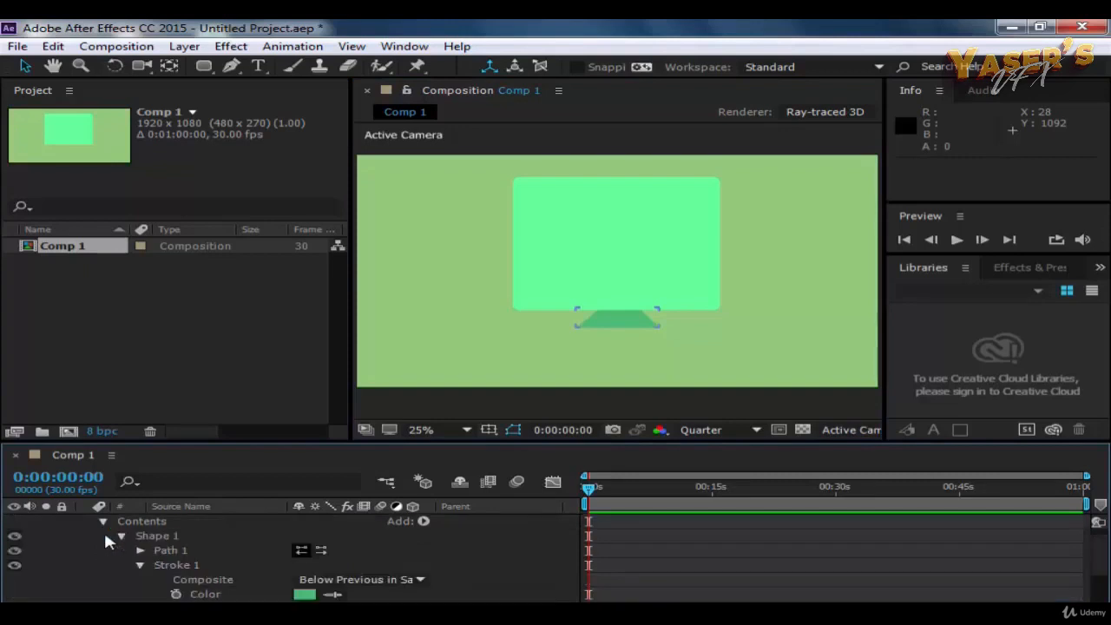
scroll(137, 554, "up", 1)
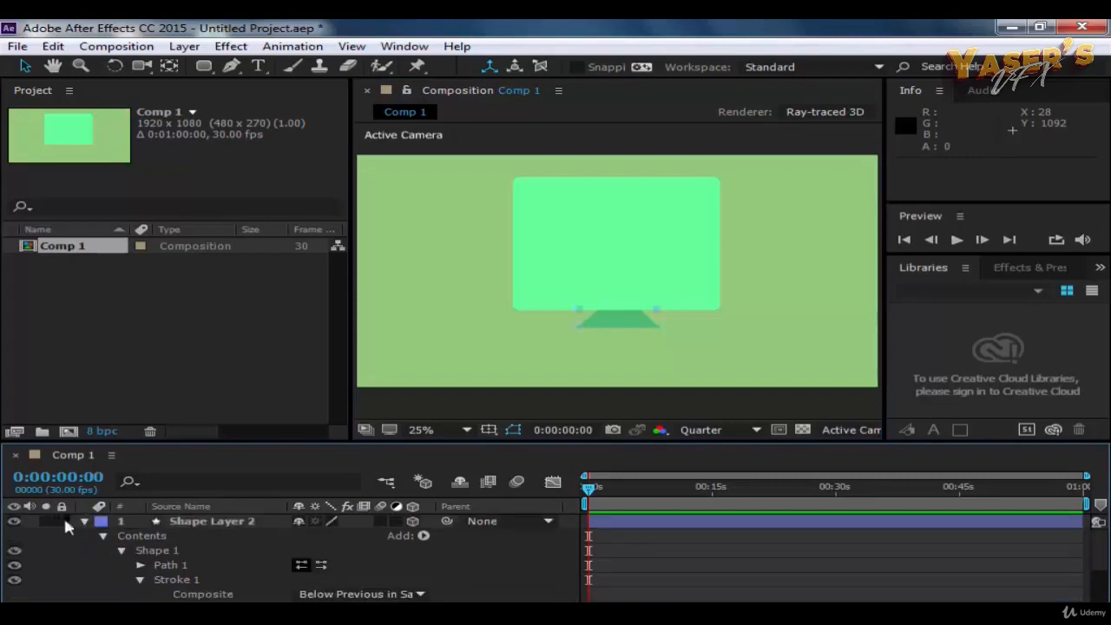
left_click(84, 521)
Expand the rectangle layer's Transform properties and move the current time to 0:00:00:20.
left_click(92, 538)
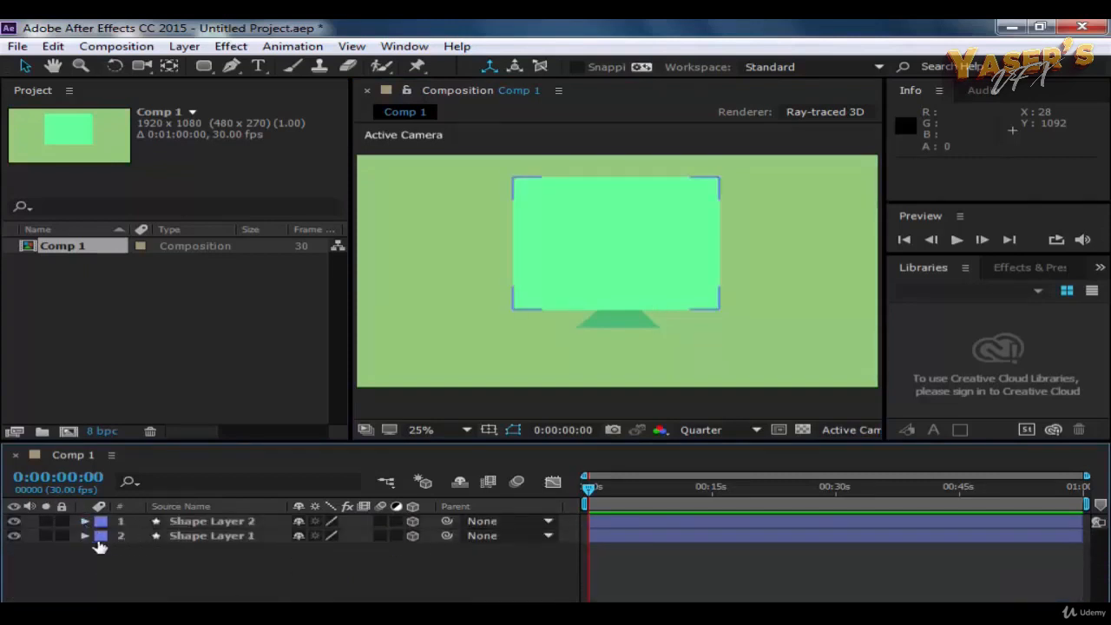
left_click(84, 536)
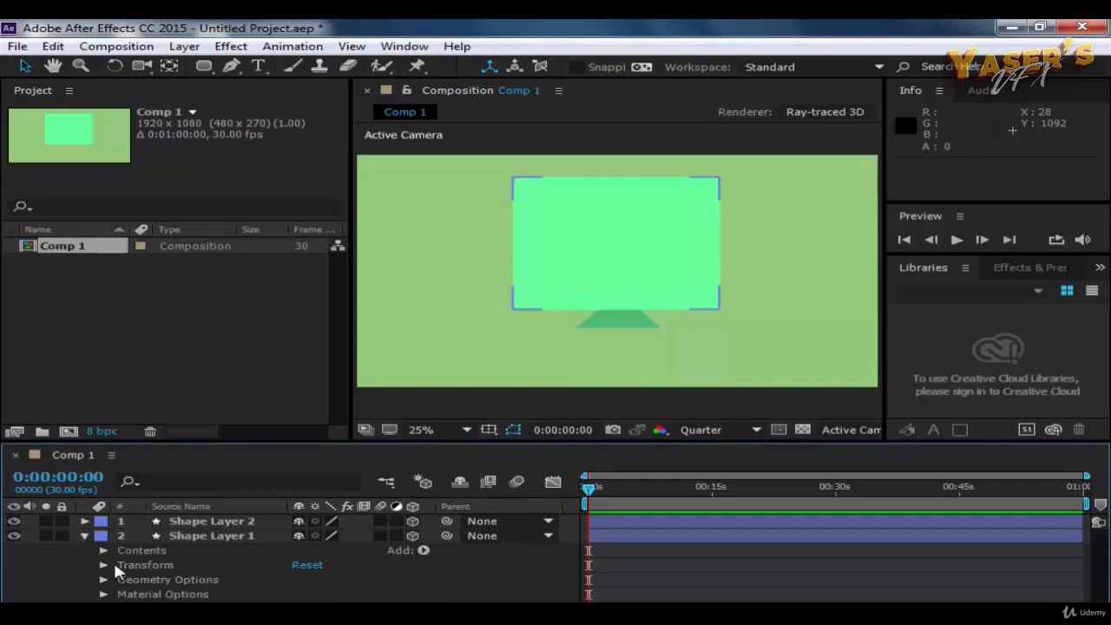
left_click(104, 565)
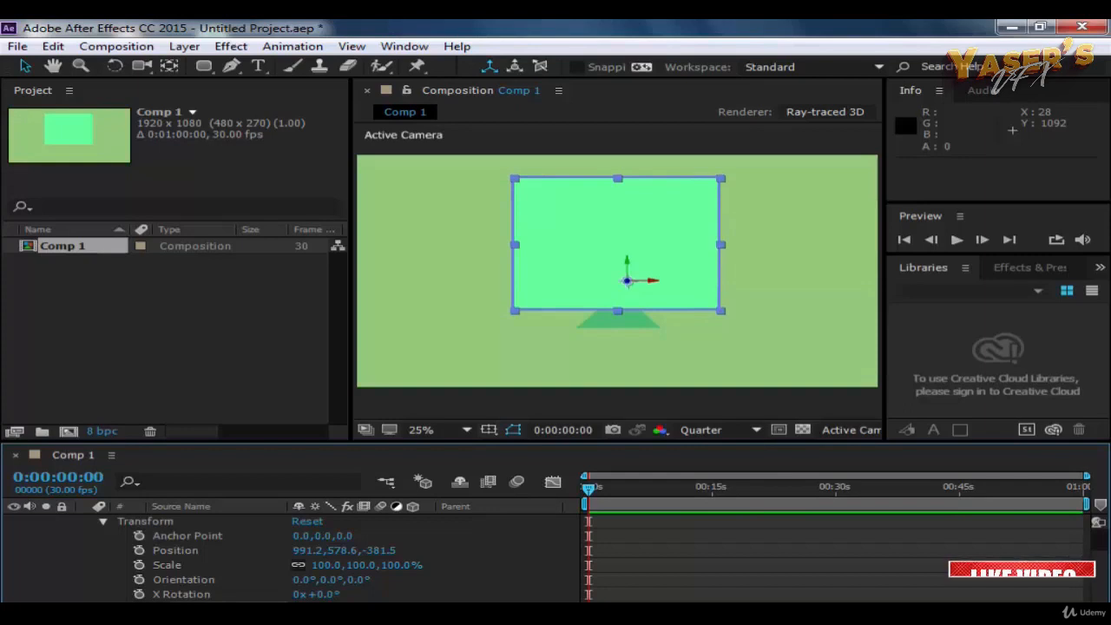
key("shift+Page_Down")
key("shift+Page_Down")
key("shift+Page_Down")
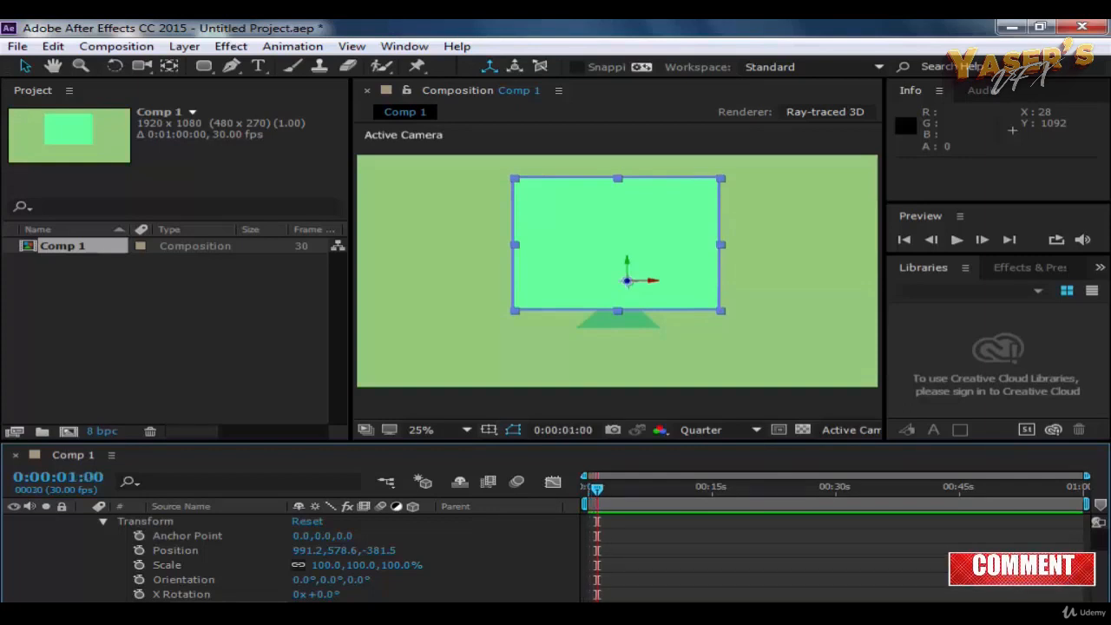
key("shift+Page_Up")
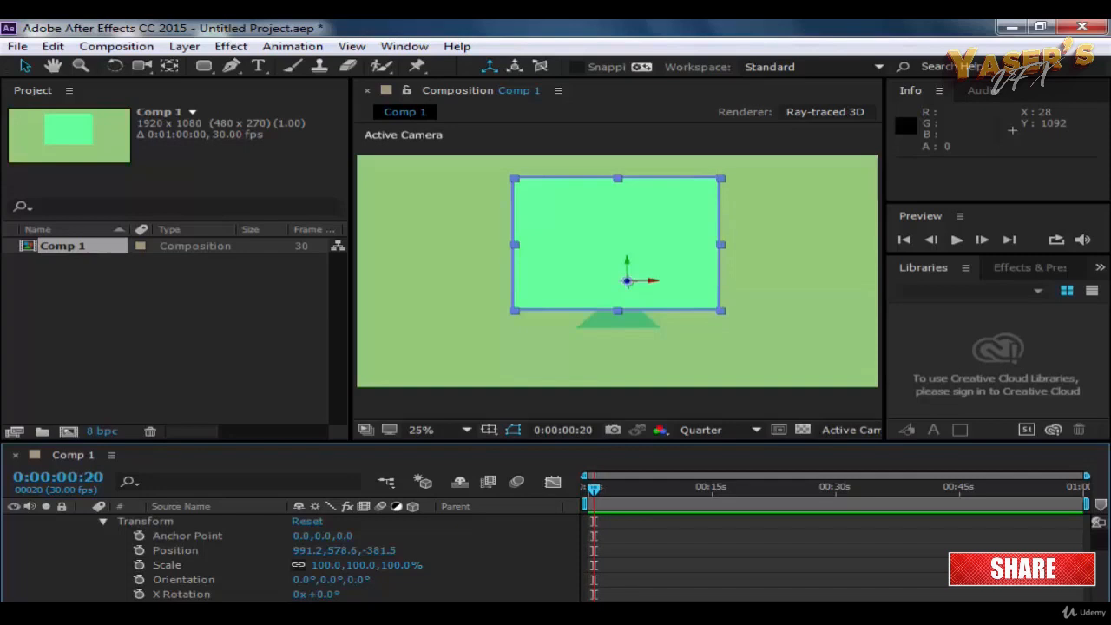
Turn the rectangle edge-on about its vertical axis at 0:00:00:20, and advance the current time to 0:00:01:10.
scroll(287, 555, "up", 2)
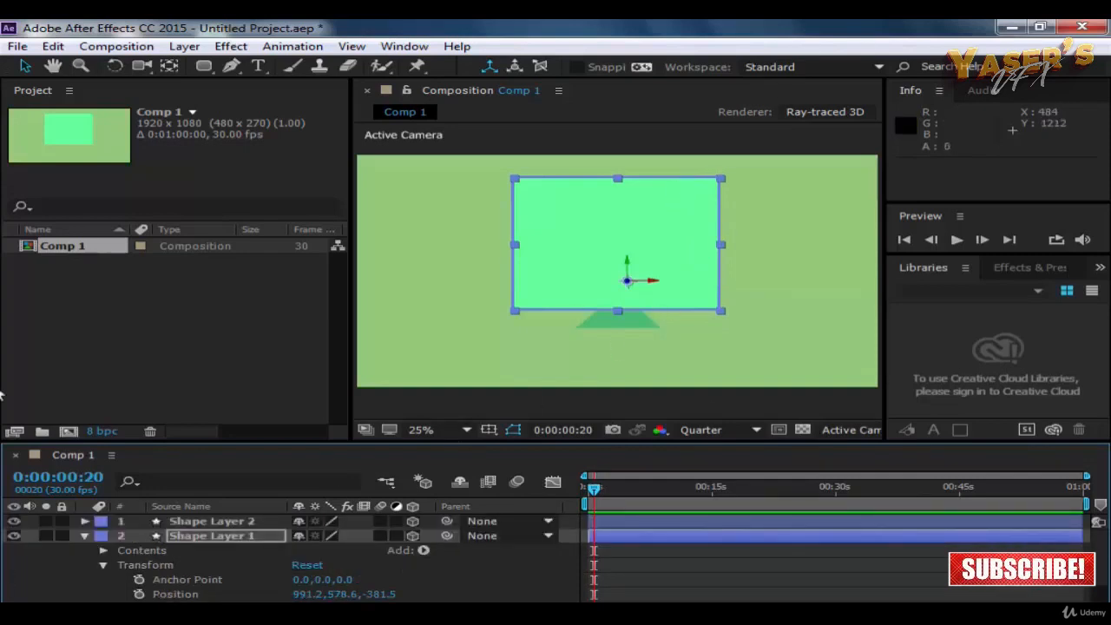
scroll(286, 555, "down", 3)
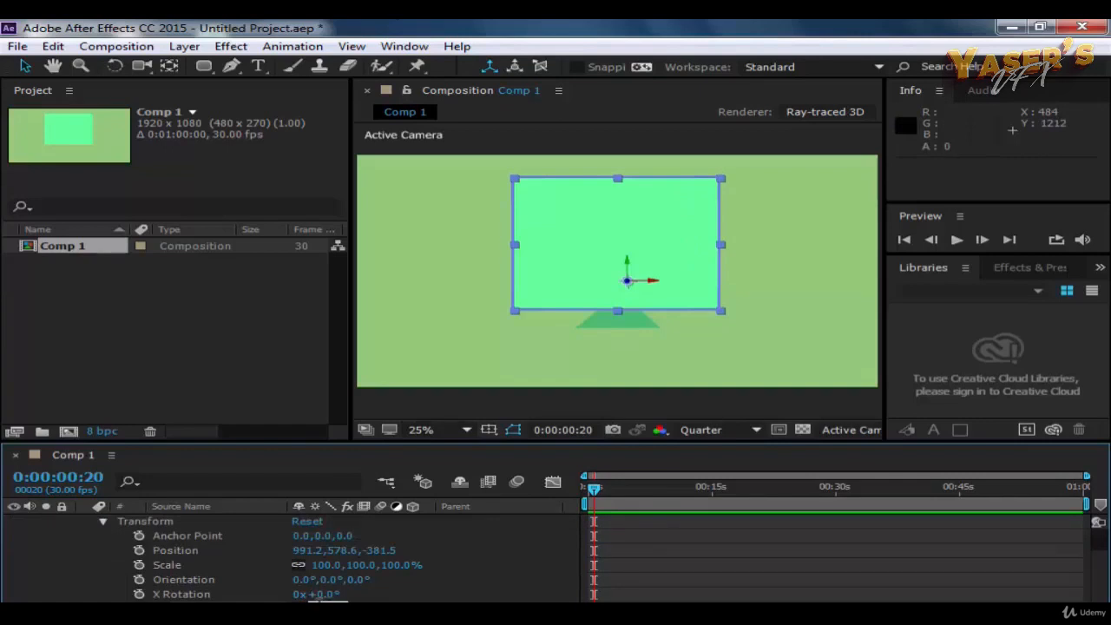
key("Return")
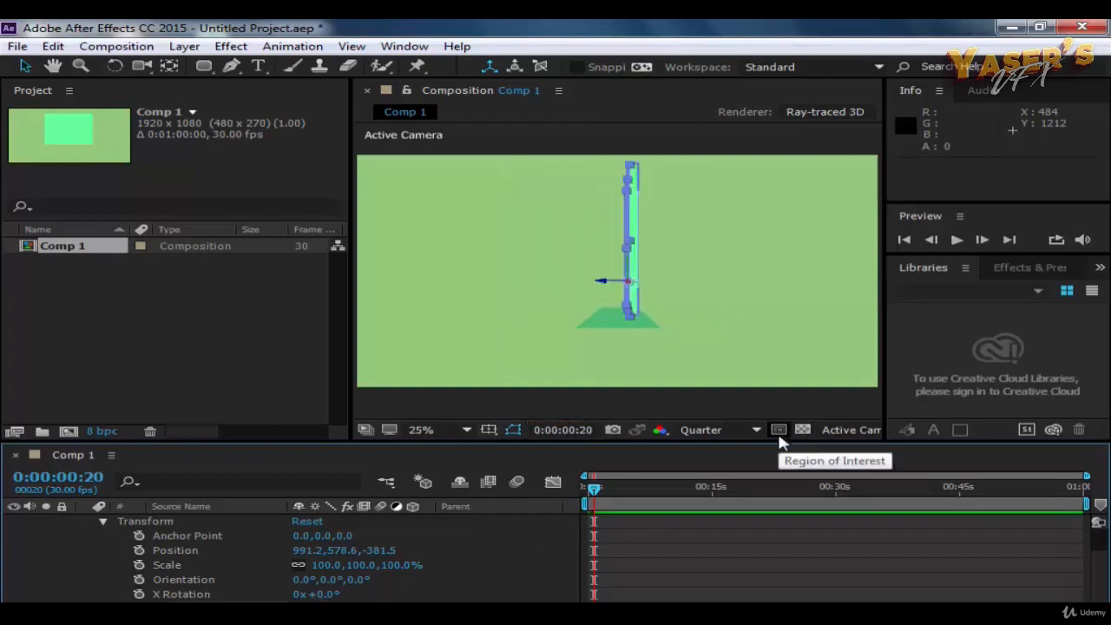
key("space")
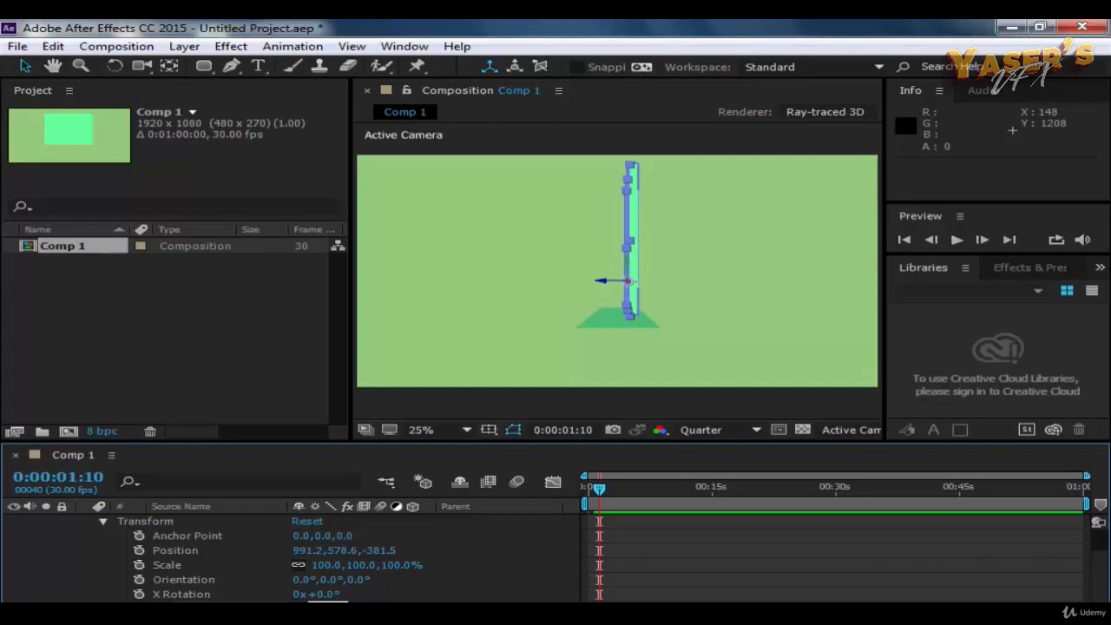
Turn the rectangle back to face the front at 0:00:01:10, and return the current time to 0:00:00:00.
key("Return")
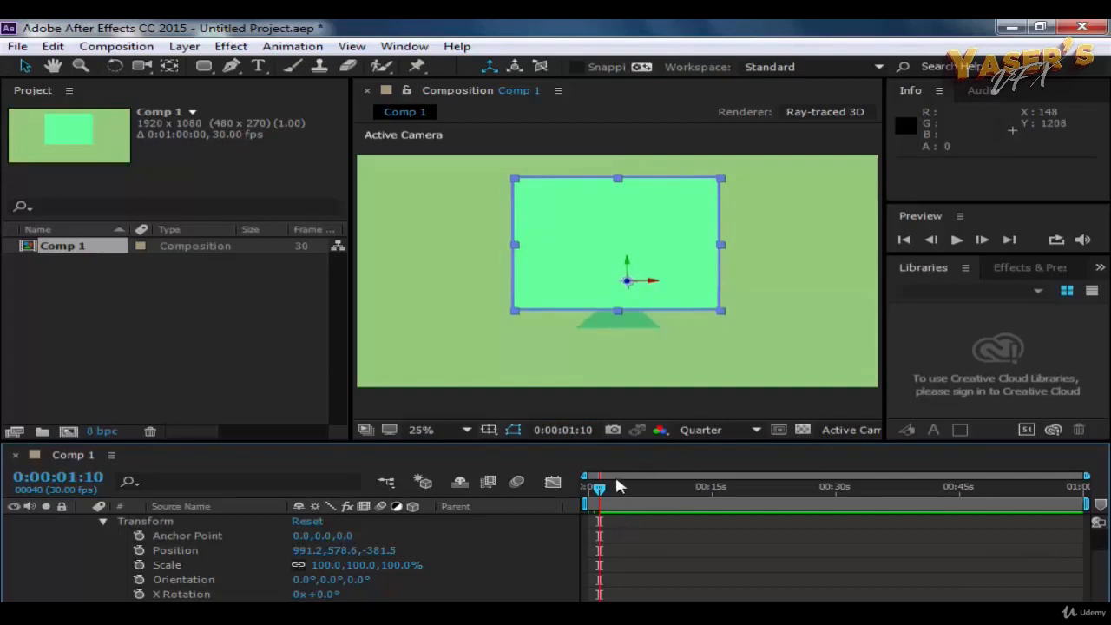
left_click_drag(605, 492, 581, 511)
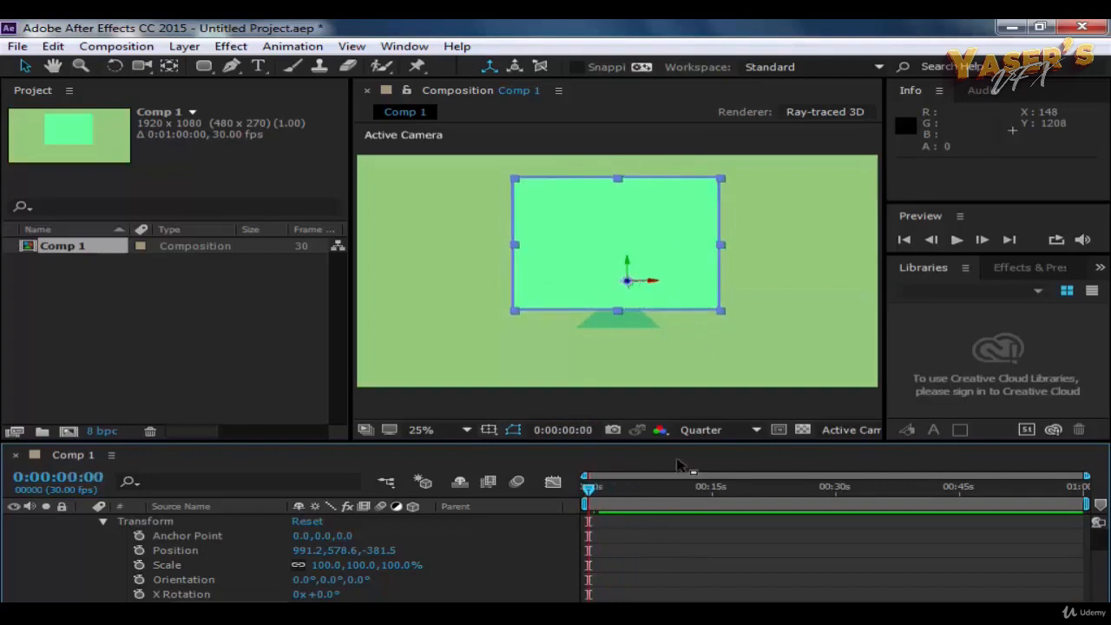
Preview the rectangle's rotation from the start of the composition, and scrub through it between 0:00:00:00 and 0:00:01:09.
key("space")
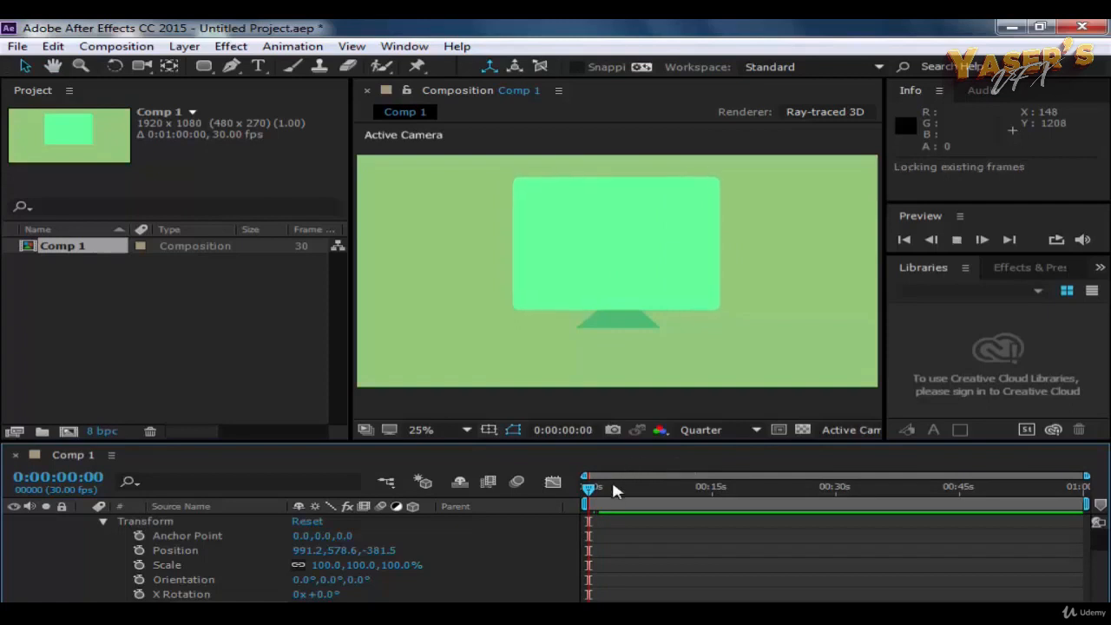
key("space")
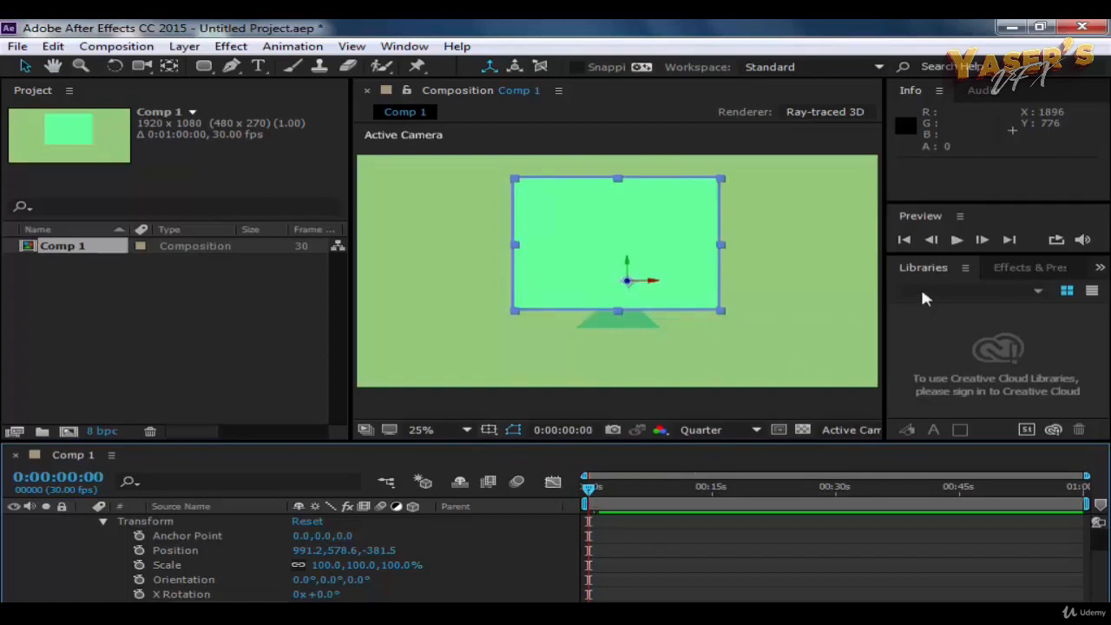
left_click(957, 239)
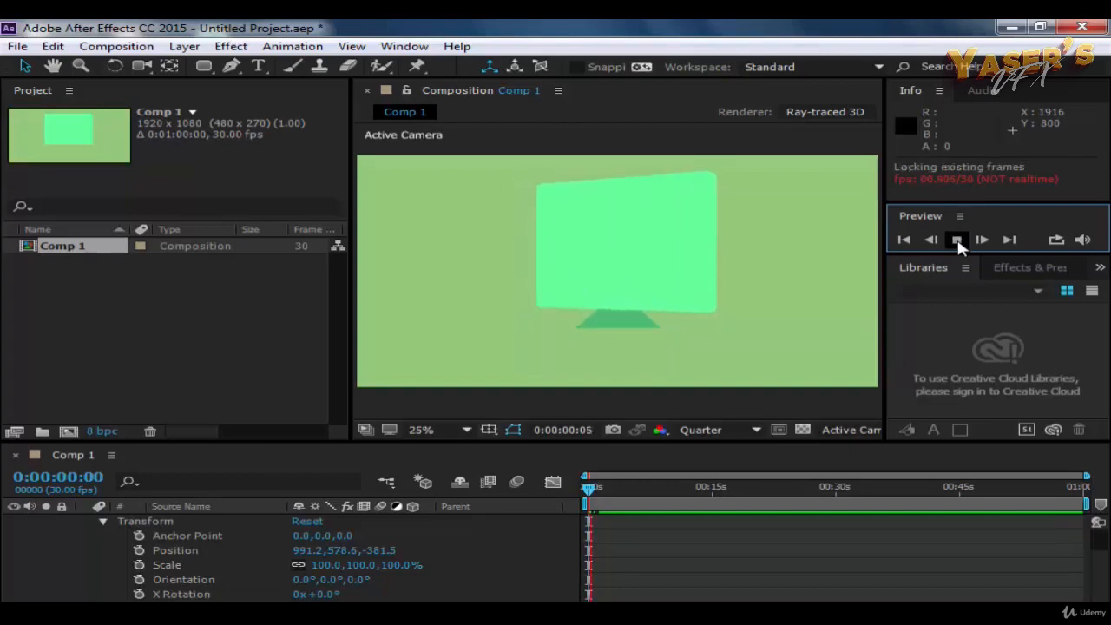
left_click(957, 243)
left_click(957, 243)
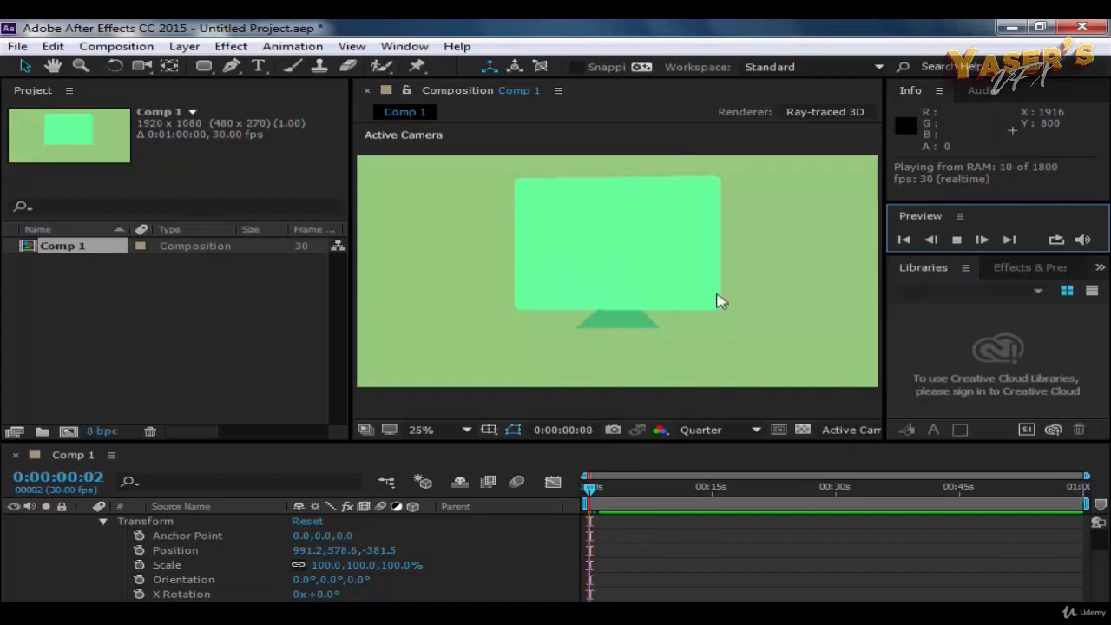
left_click(953, 239)
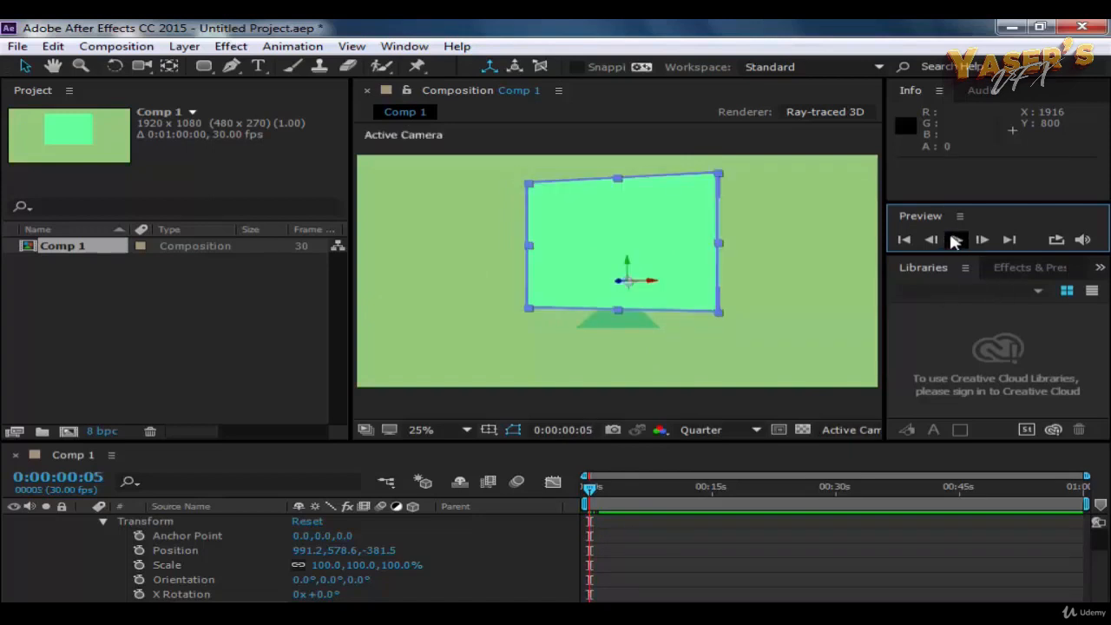
left_click_drag(590, 495, 609, 500)
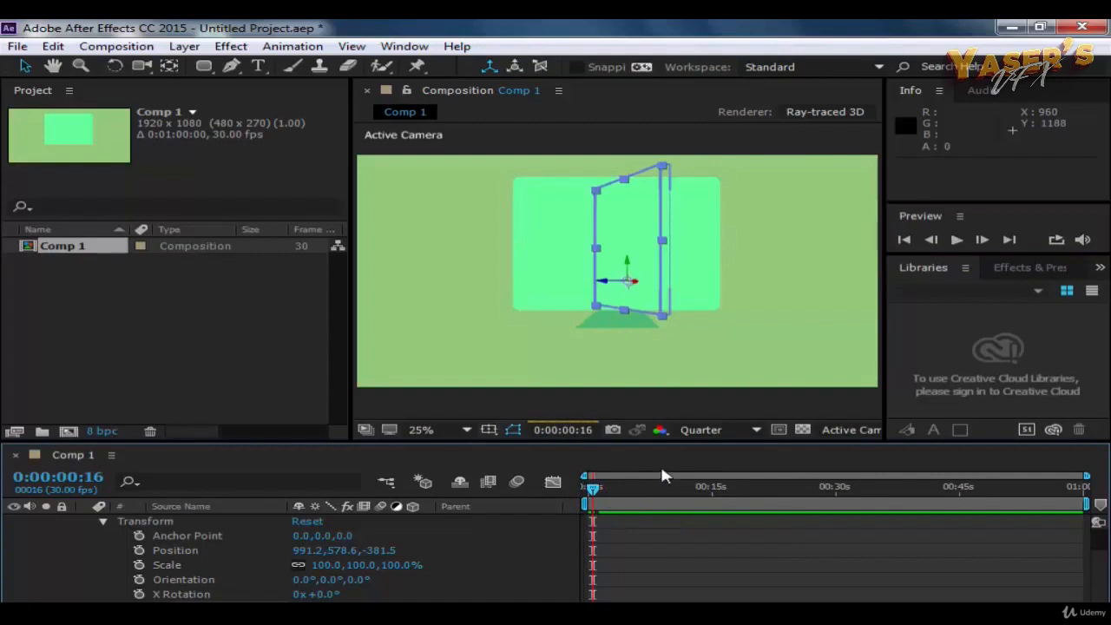
left_click_drag(593, 491, 584, 525)
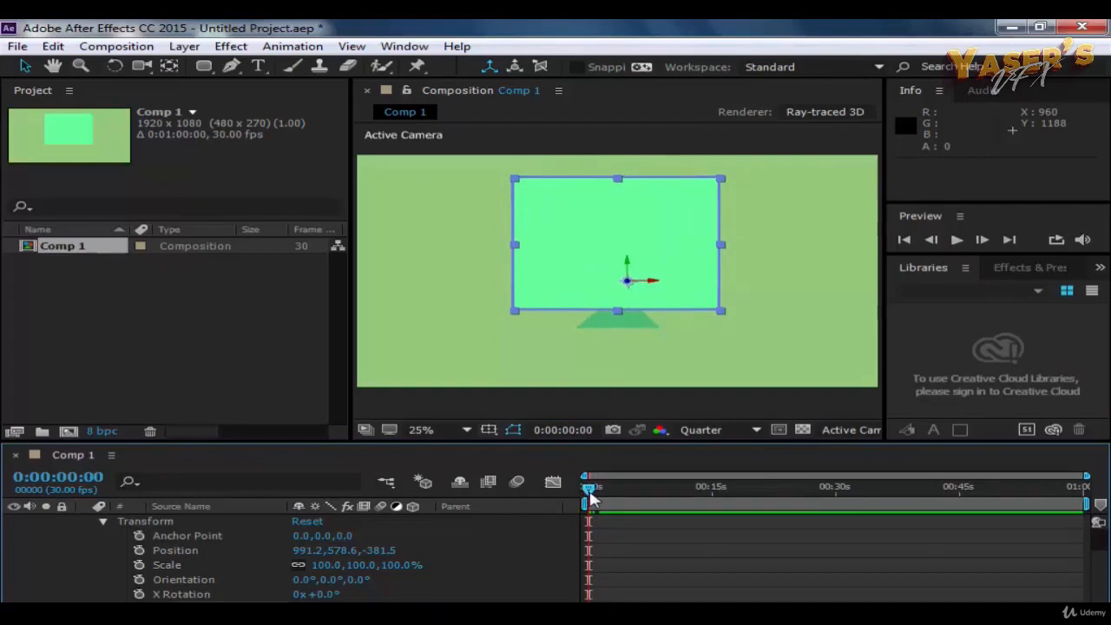
left_click_drag(590, 496, 602, 527)
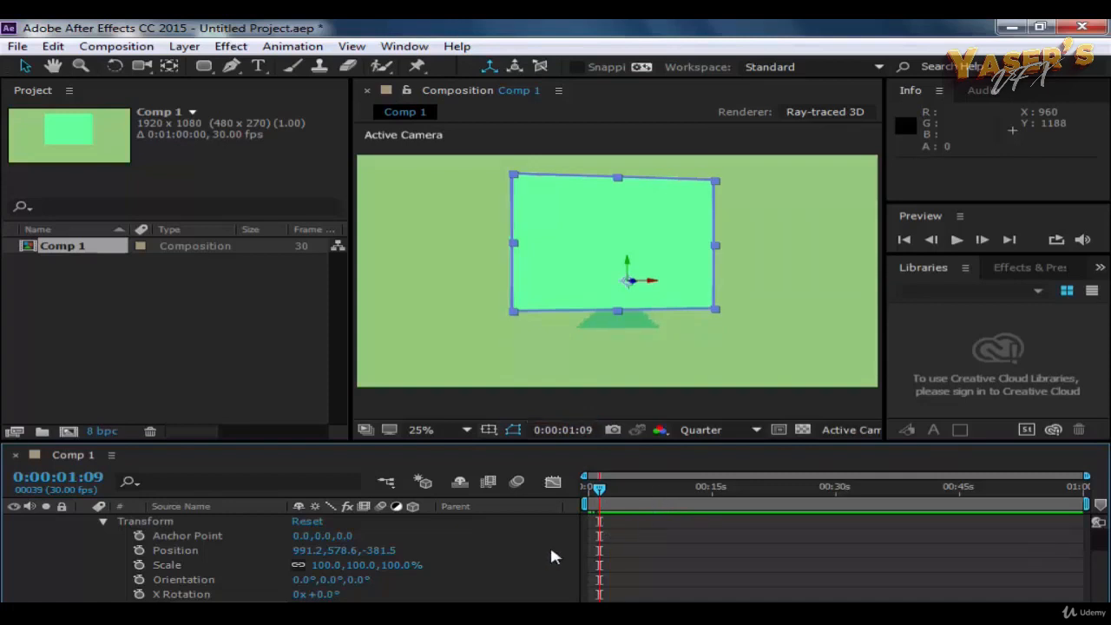
Return the current time to 0:00:00:00, collapse the trapezoid layer's Contents and expand its Transform properties.
scroll(128, 545, "up", 2)
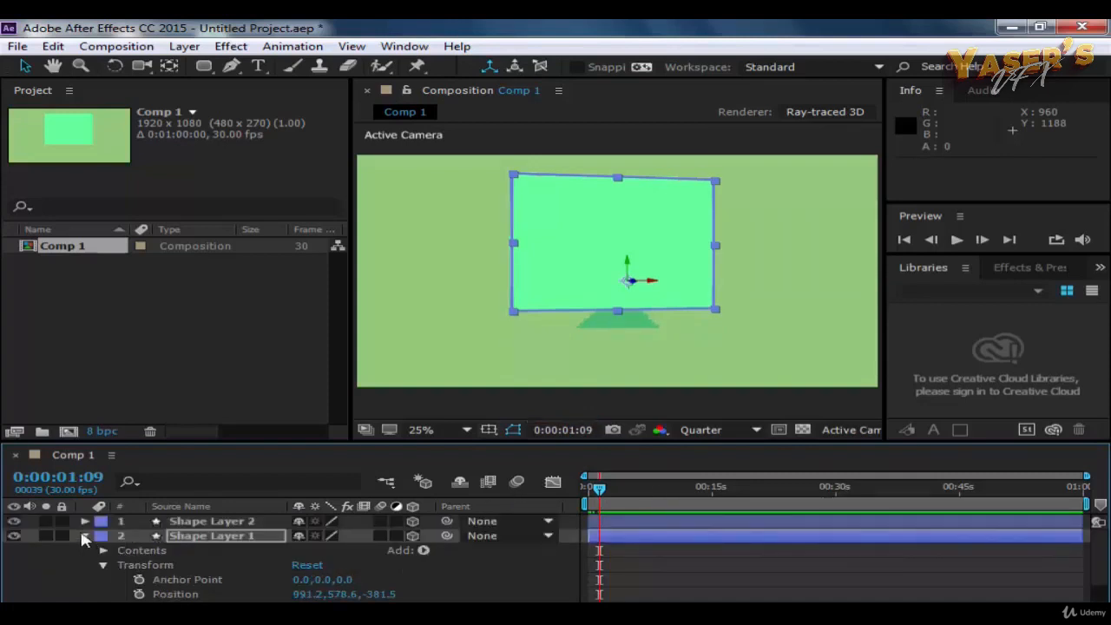
left_click(591, 495)
left_click_drag(591, 495, 573, 501)
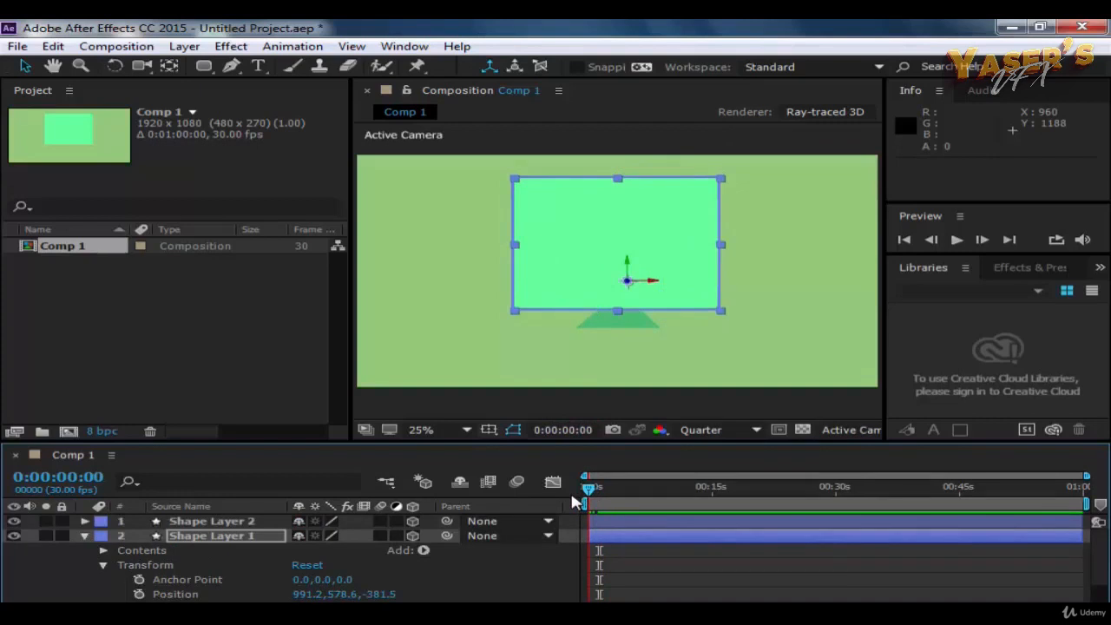
left_click(84, 523)
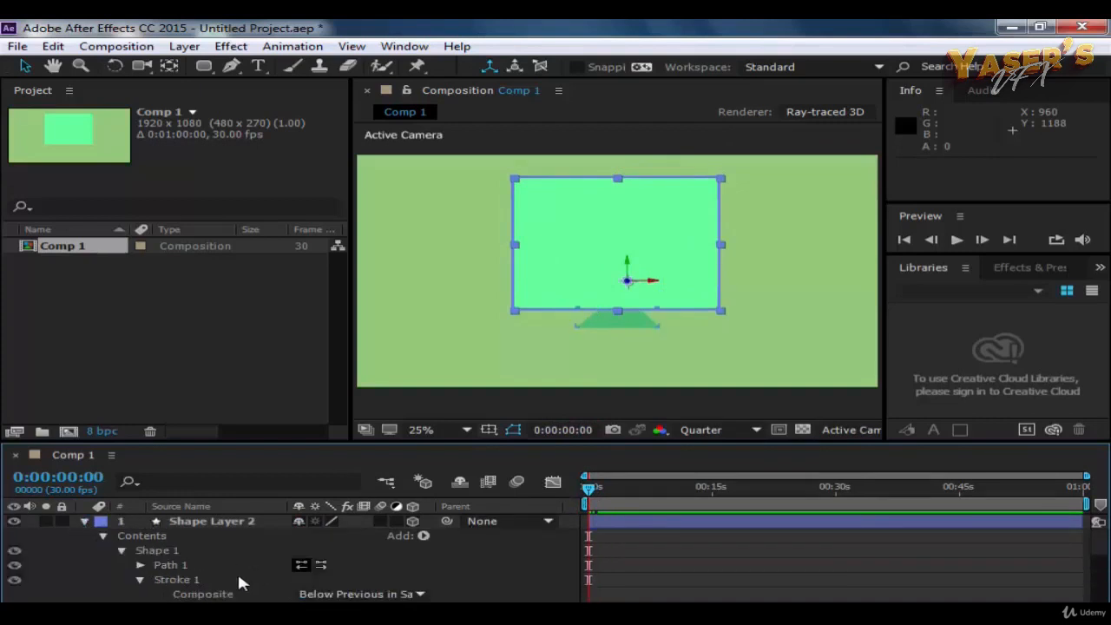
scroll(237, 571, "down", 2)
scroll(225, 565, "up", 2)
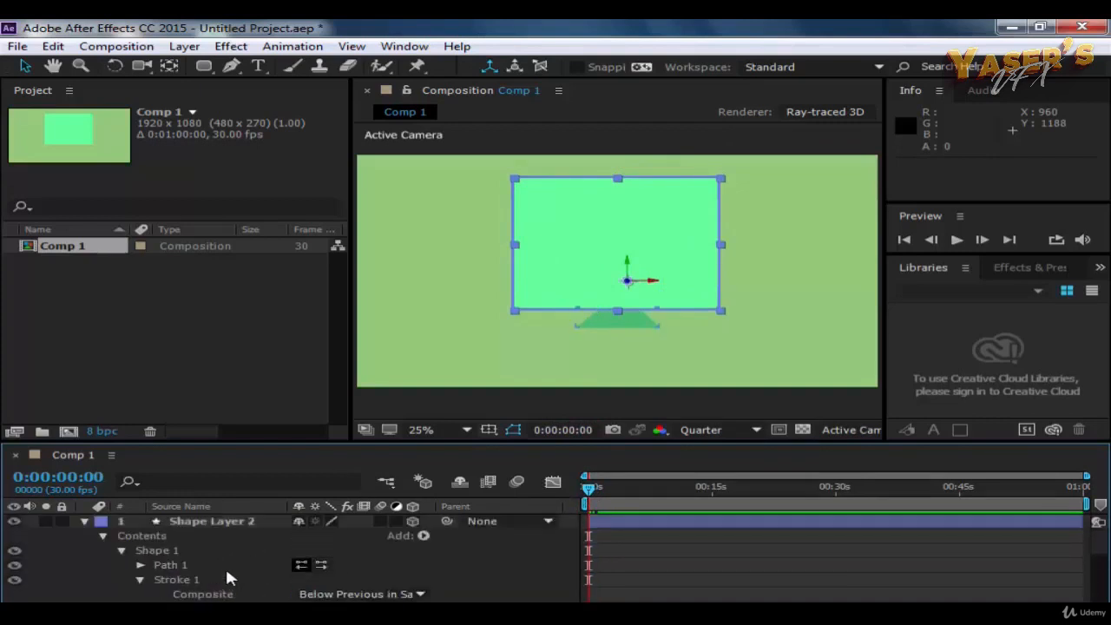
left_click(102, 538)
left_click(103, 550)
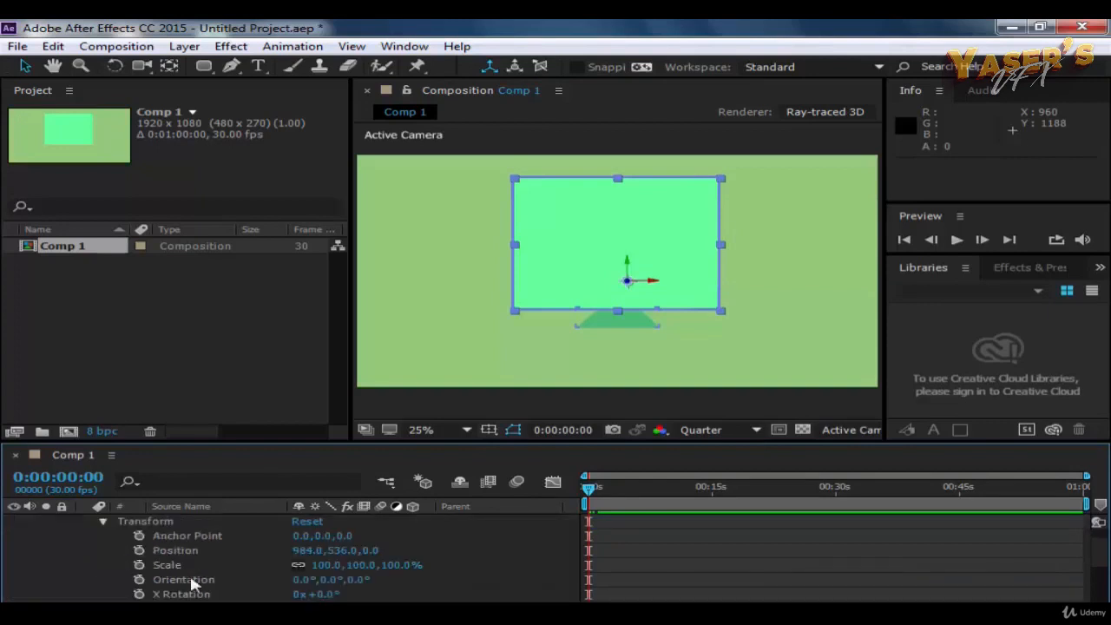
scroll(295, 556, "down", 1)
scroll(295, 556, "up", 1)
left_click(106, 601)
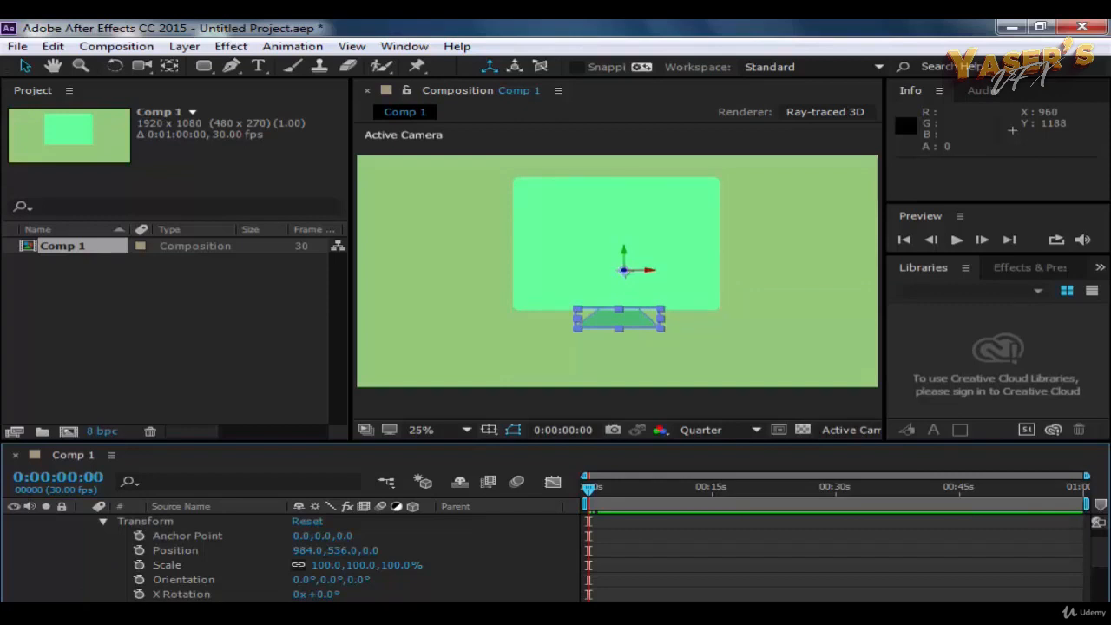
Turn the trapezoid edge-on about its vertical axis at 0:00:00:20 and back to face the front at 0:00:01:10.
key("space")
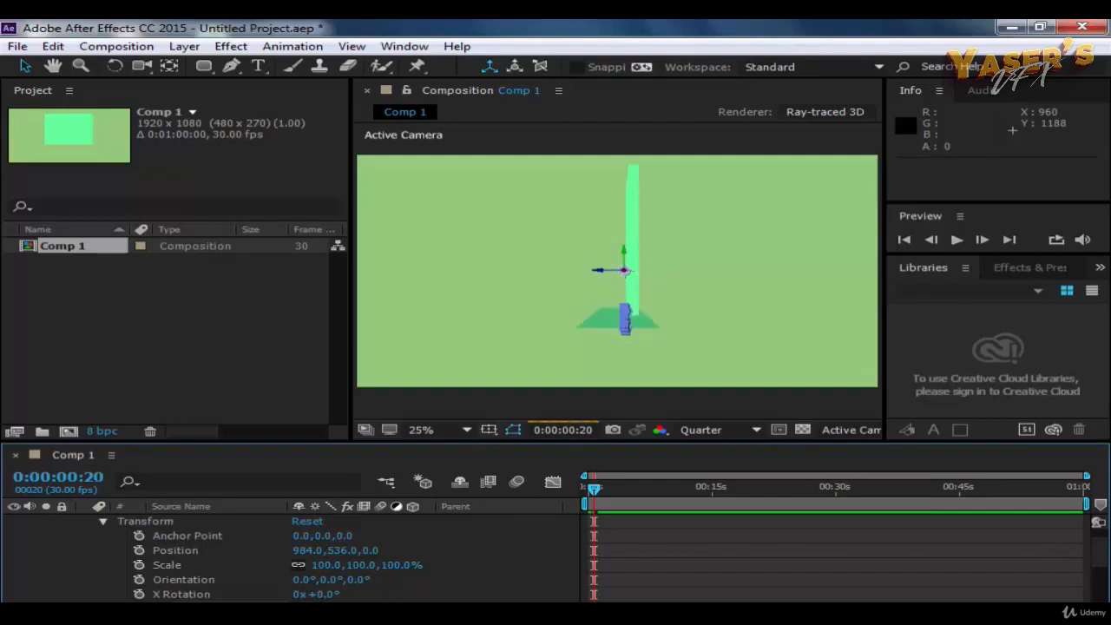
key("shift+Page_Down")
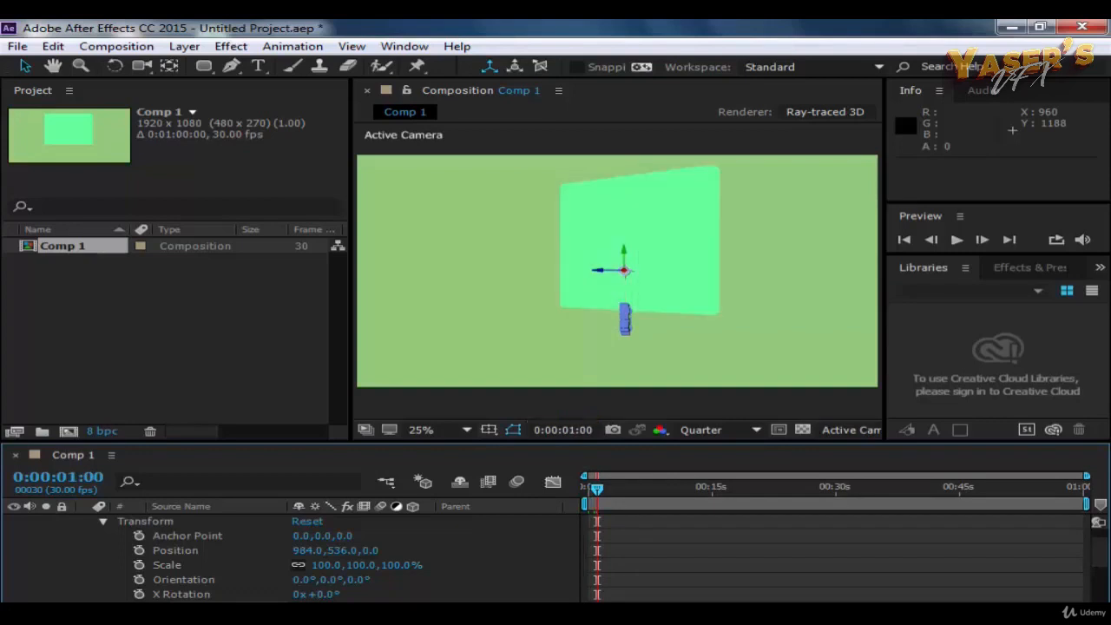
key("shift+Page_Down")
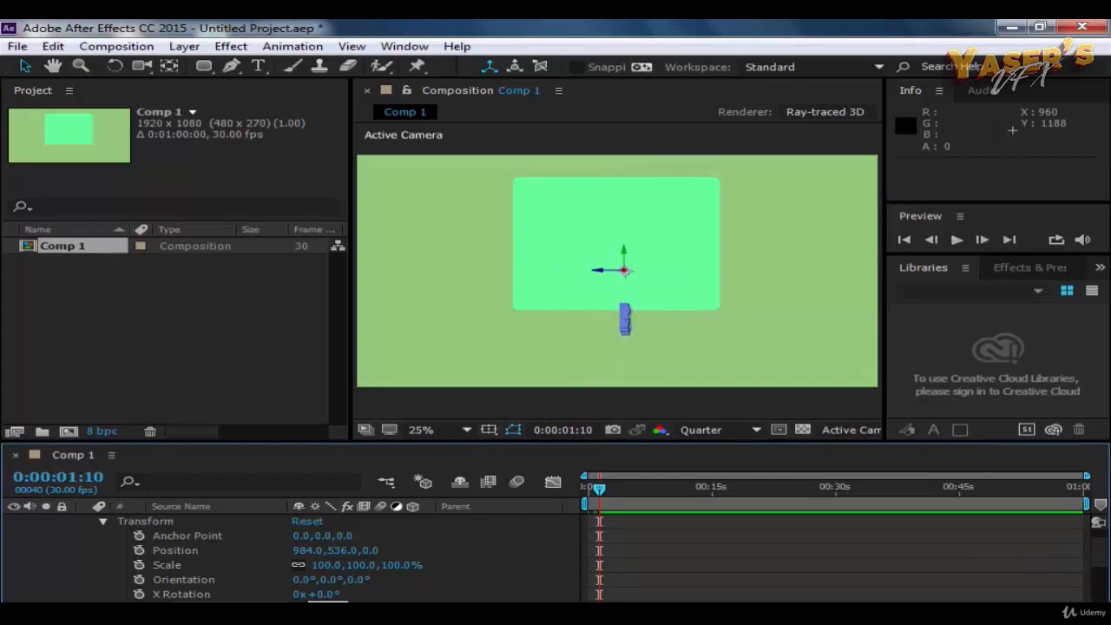
key("Return")
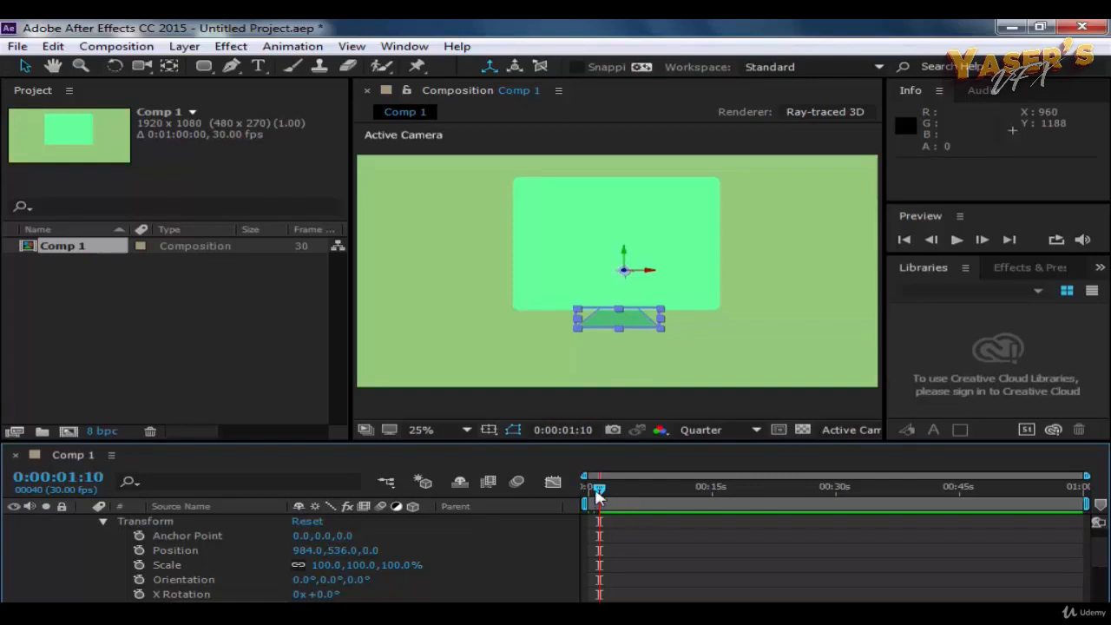
Move the current time to 0:00:01:25, collapse both shape layers and deselect everything.
mouse_move(599, 487)
left_mouse_down()
mouse_move(574, 488)
mouse_move(601, 490)
mouse_move(588, 493)
mouse_move(607, 503)
left_mouse_up()
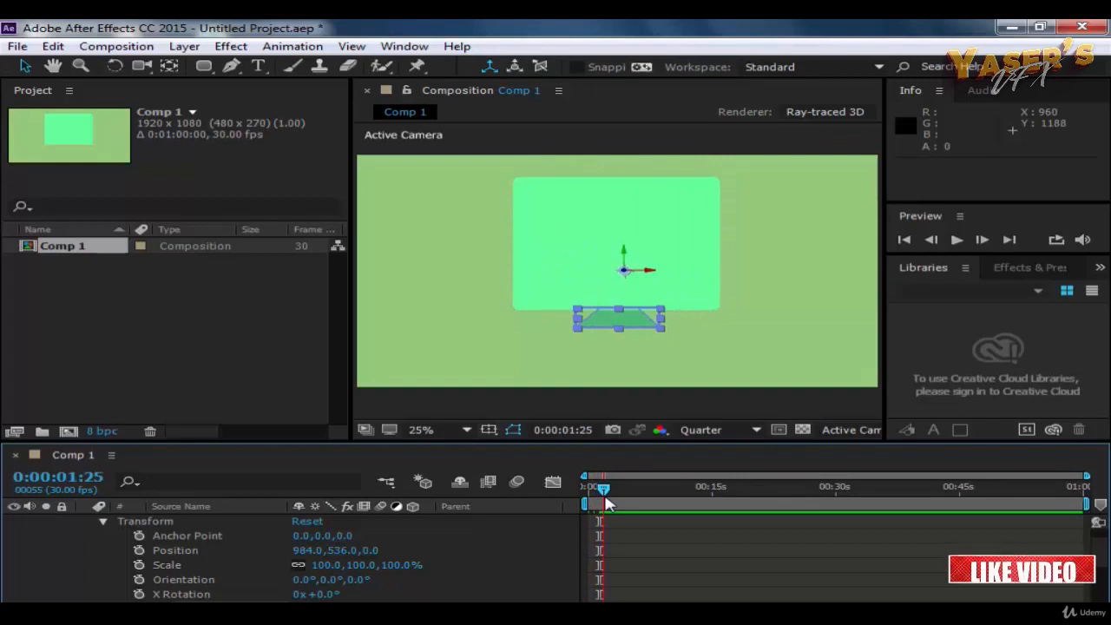
left_click(104, 521)
scroll(105, 528, "up", 1)
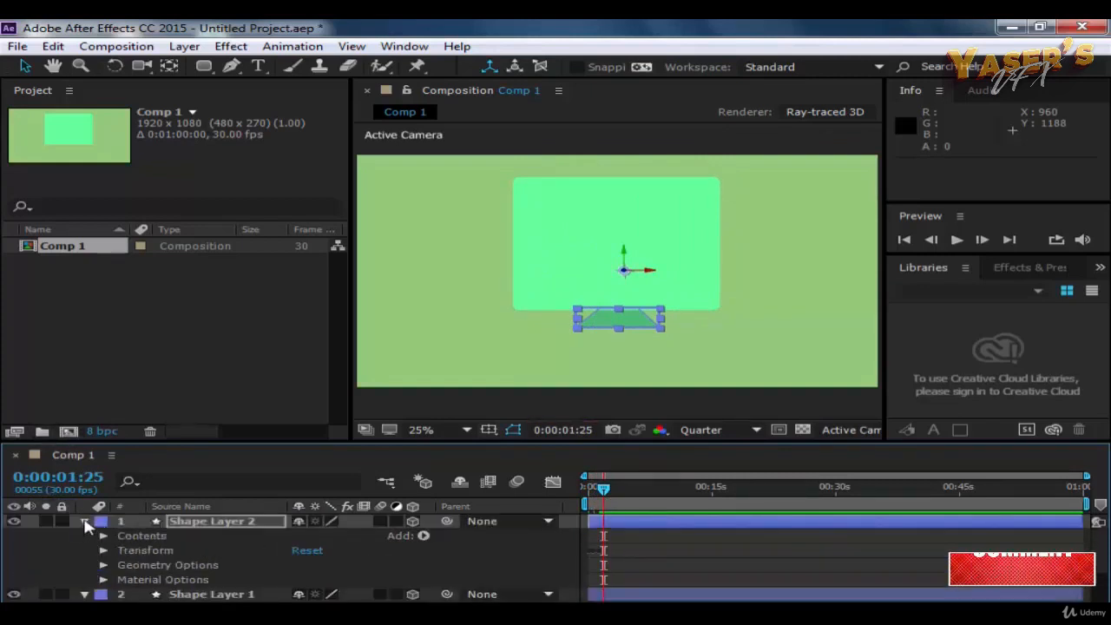
left_click(84, 521)
left_click(84, 536)
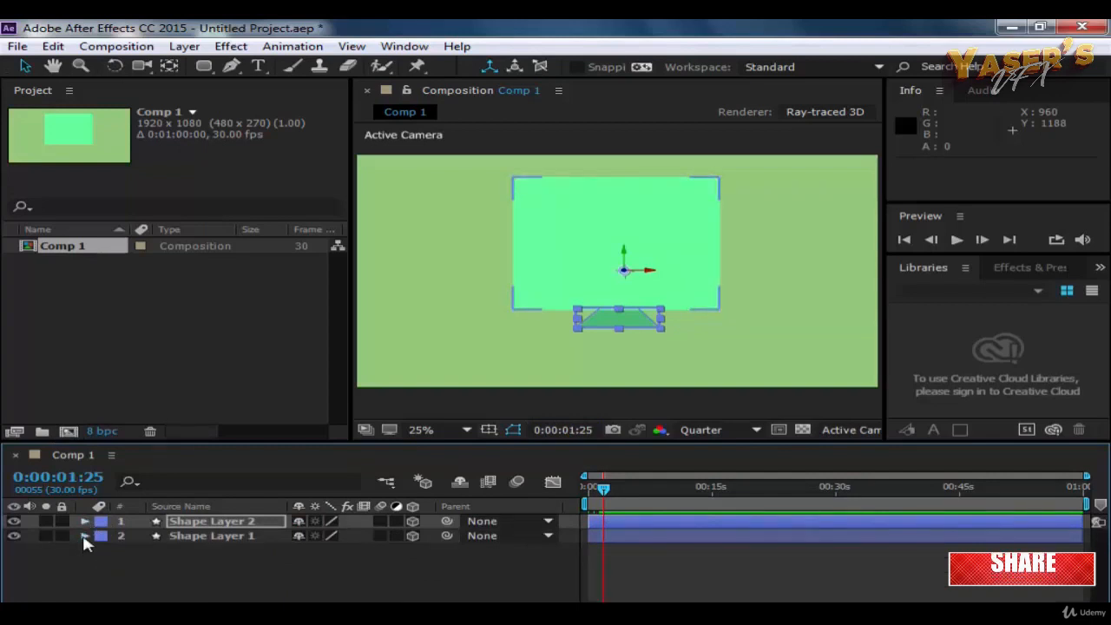
left_click(286, 583)
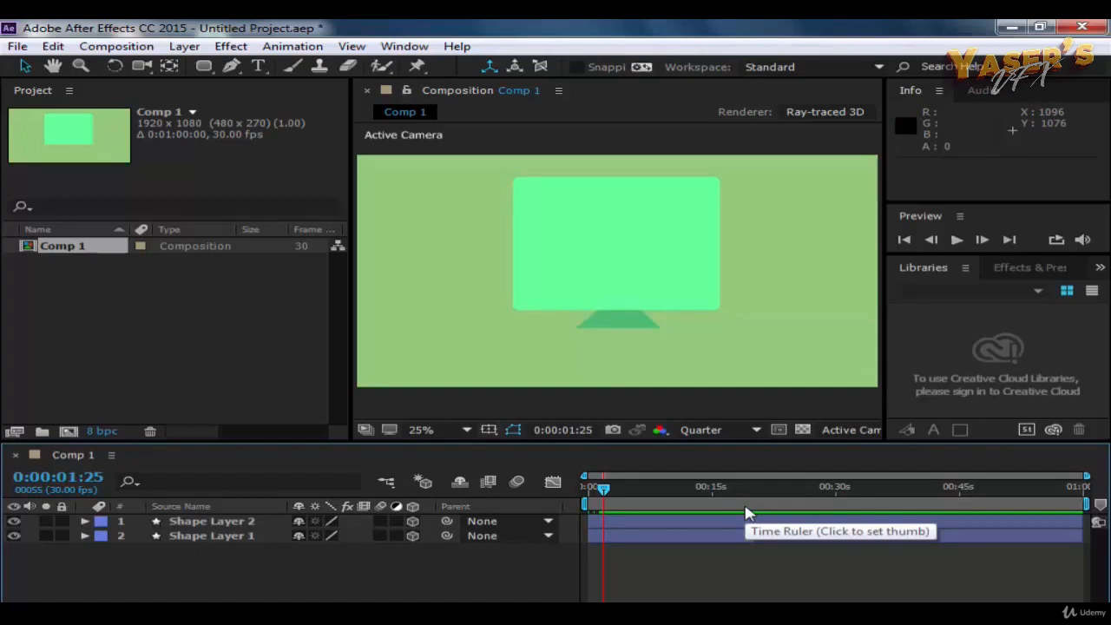
Set the stroke color of the rectangle on Shape Layer 1 to the darker green 50C57A.
left_click(645, 260)
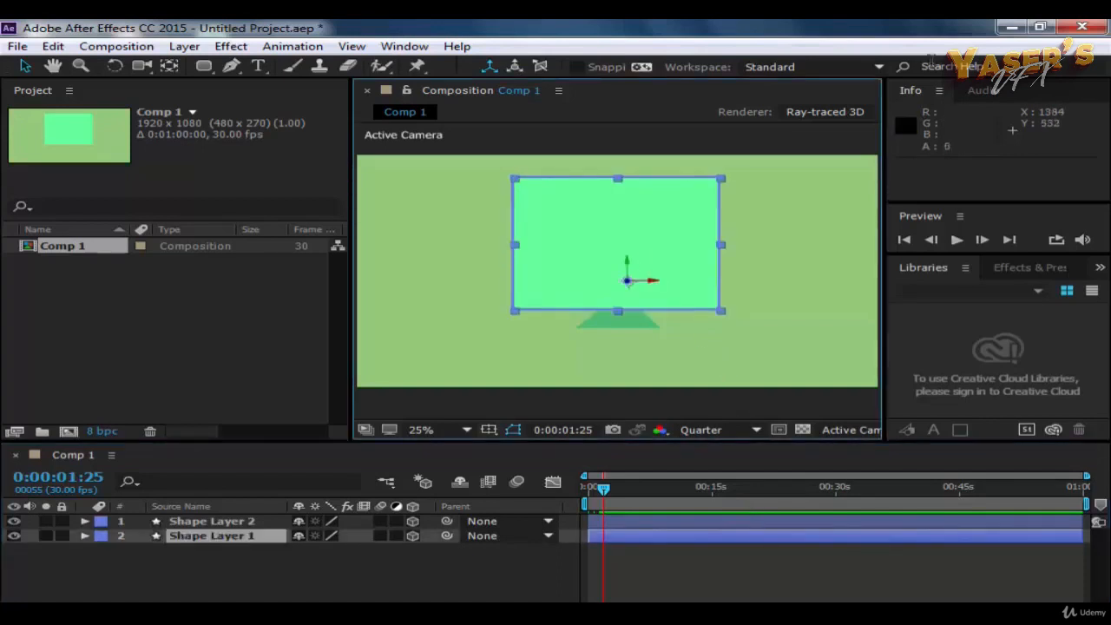
left_click(84, 536)
scroll(267, 591, "down", 2)
scroll(267, 591, "up", 2)
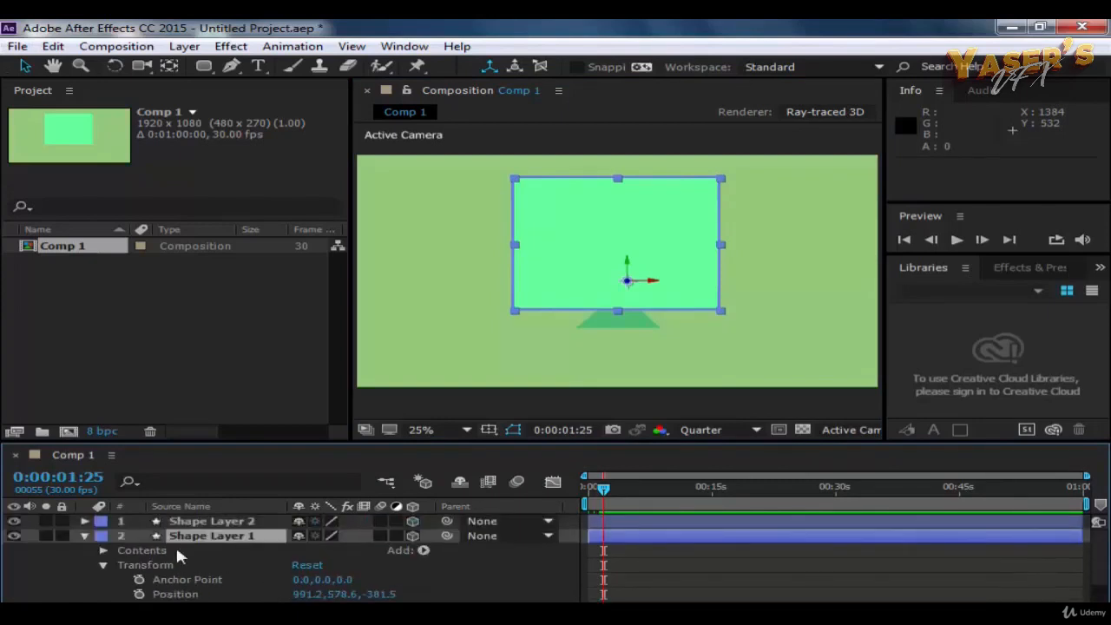
left_click(104, 551)
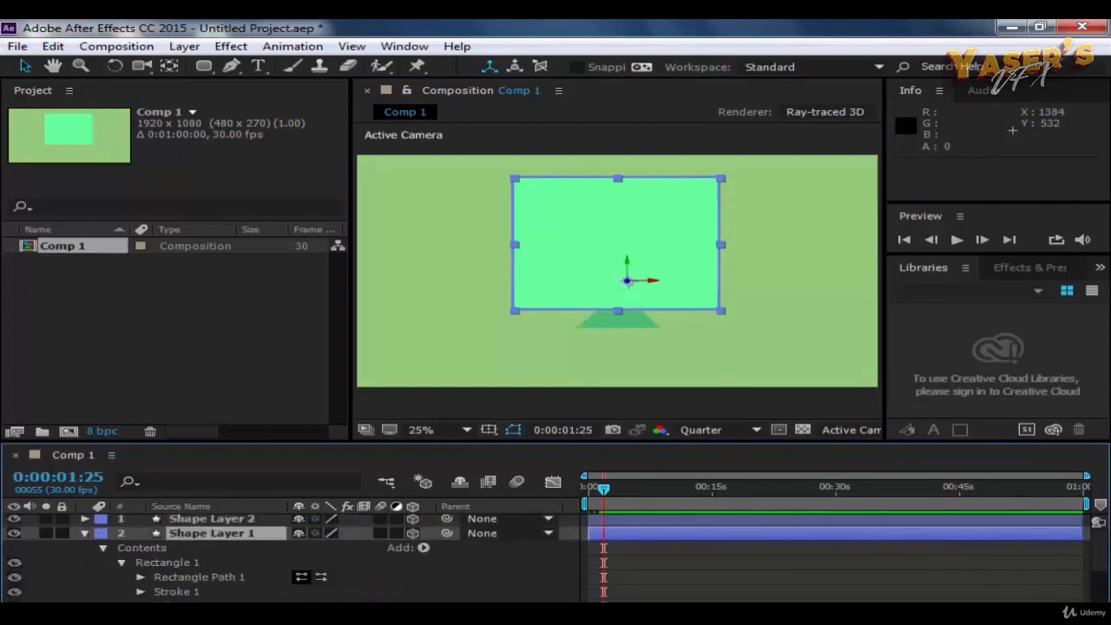
scroll(267, 560, "down", 1)
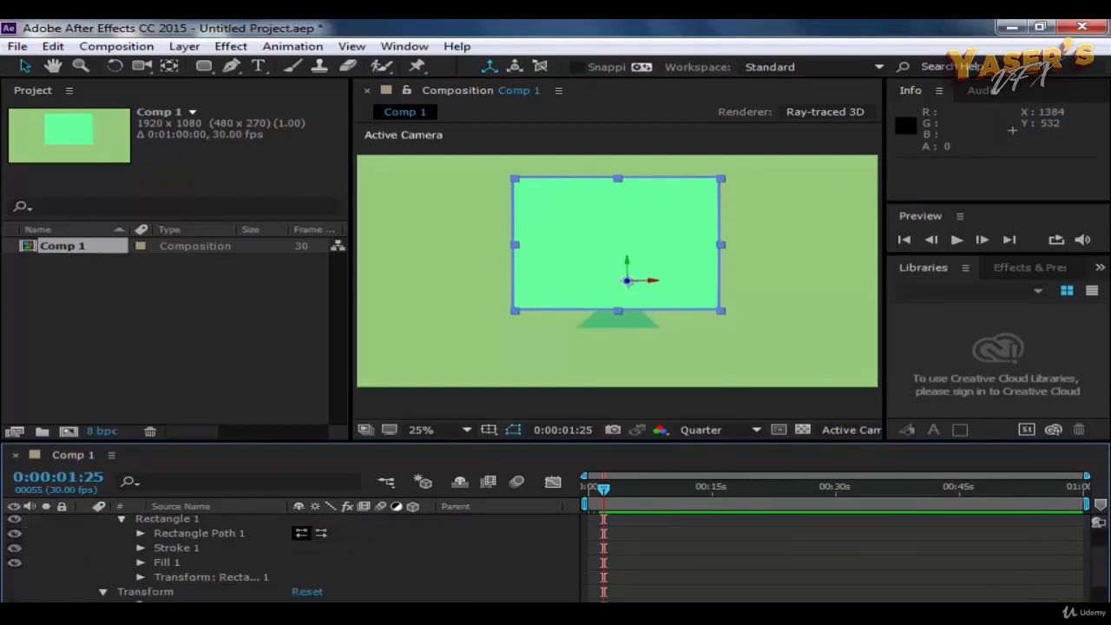
left_click(139, 548)
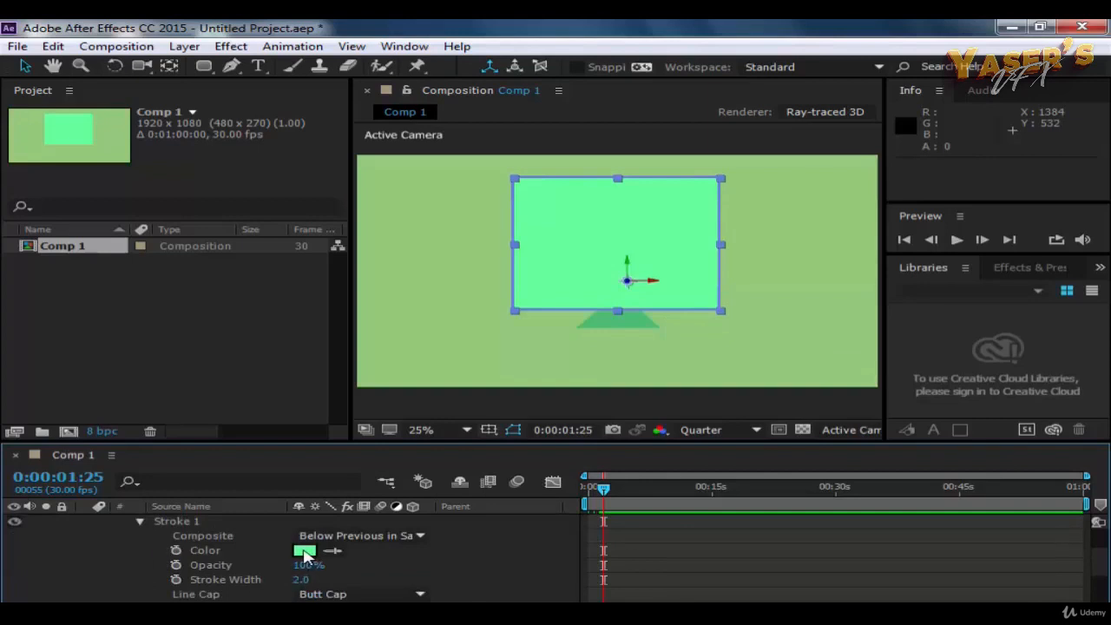
left_click(305, 550)
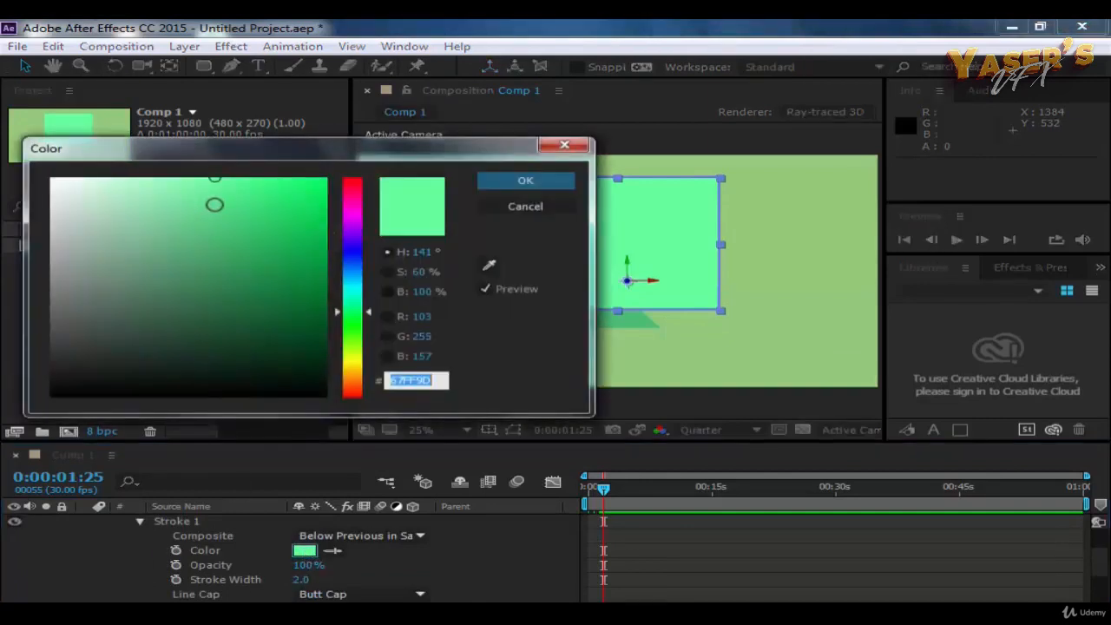
left_click_drag(217, 206, 215, 226)
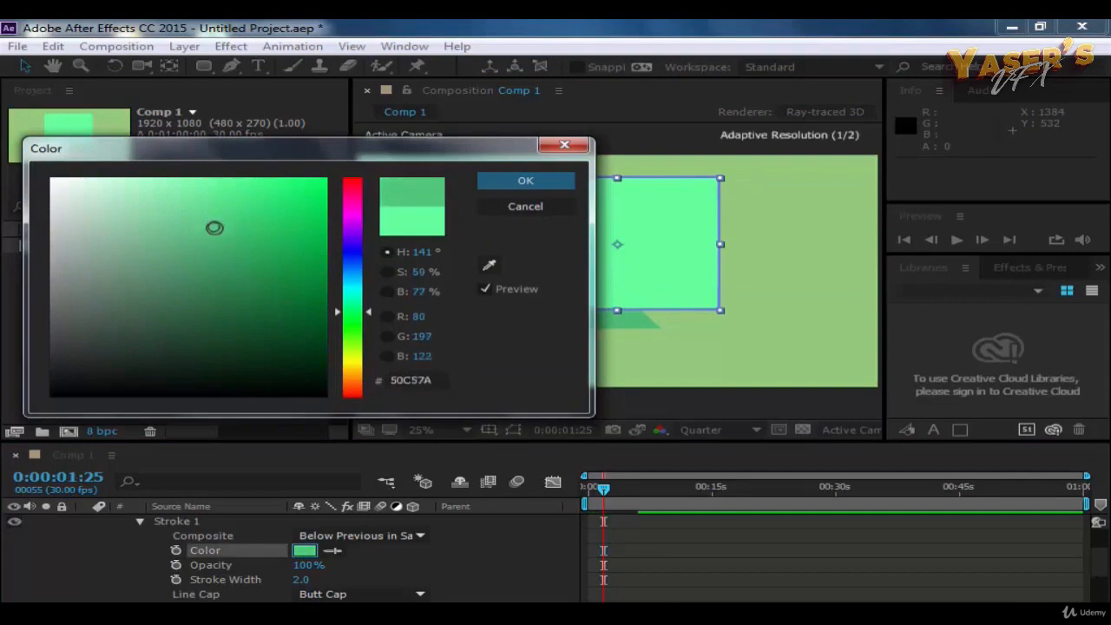
left_click(507, 177)
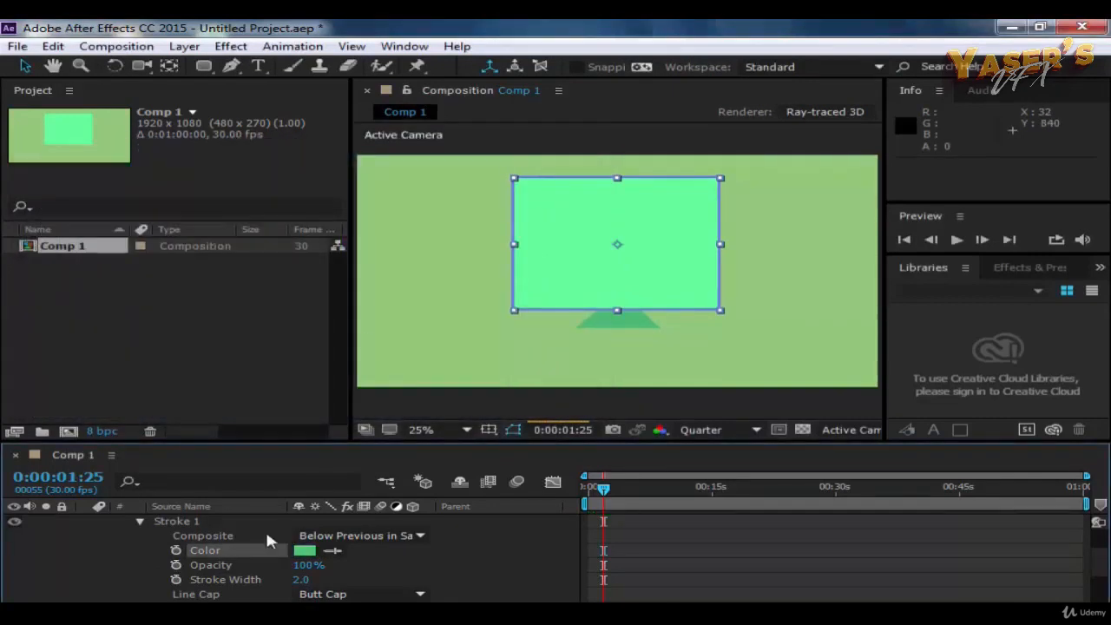
Collapse the rectangle layer's Contents group, leaving its Transform properties expanded.
scroll(125, 543, "up", 2)
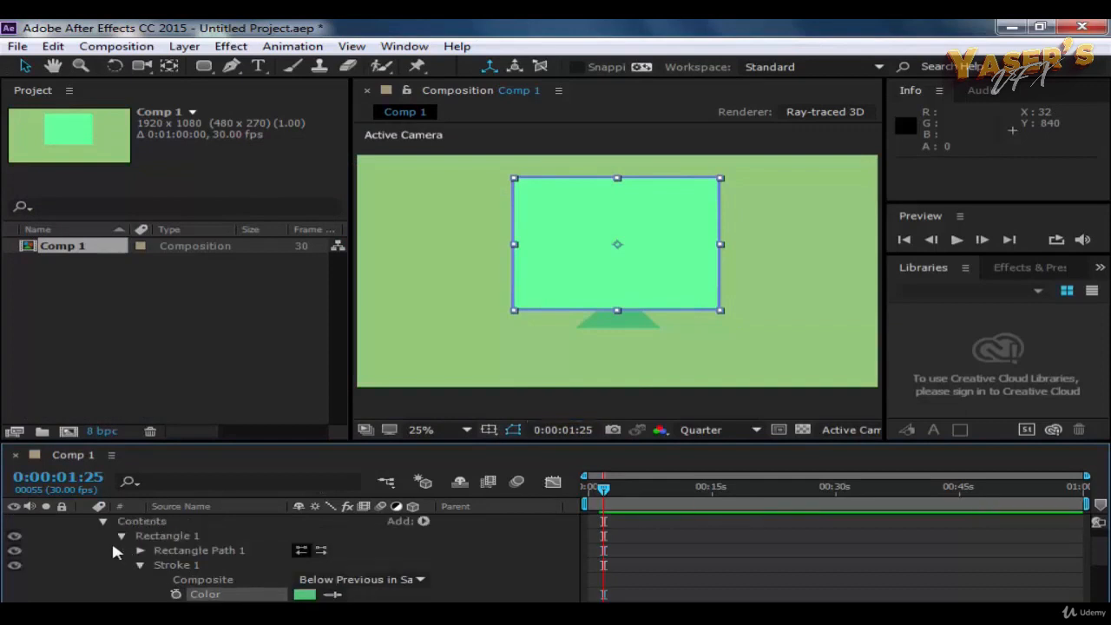
left_click(120, 528)
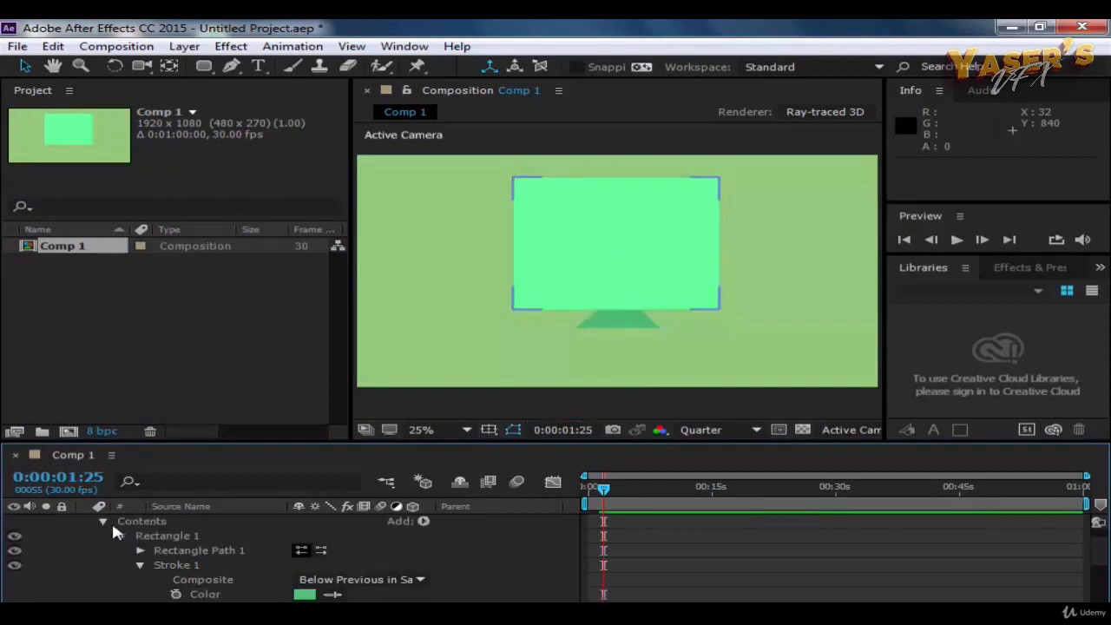
left_click(101, 520)
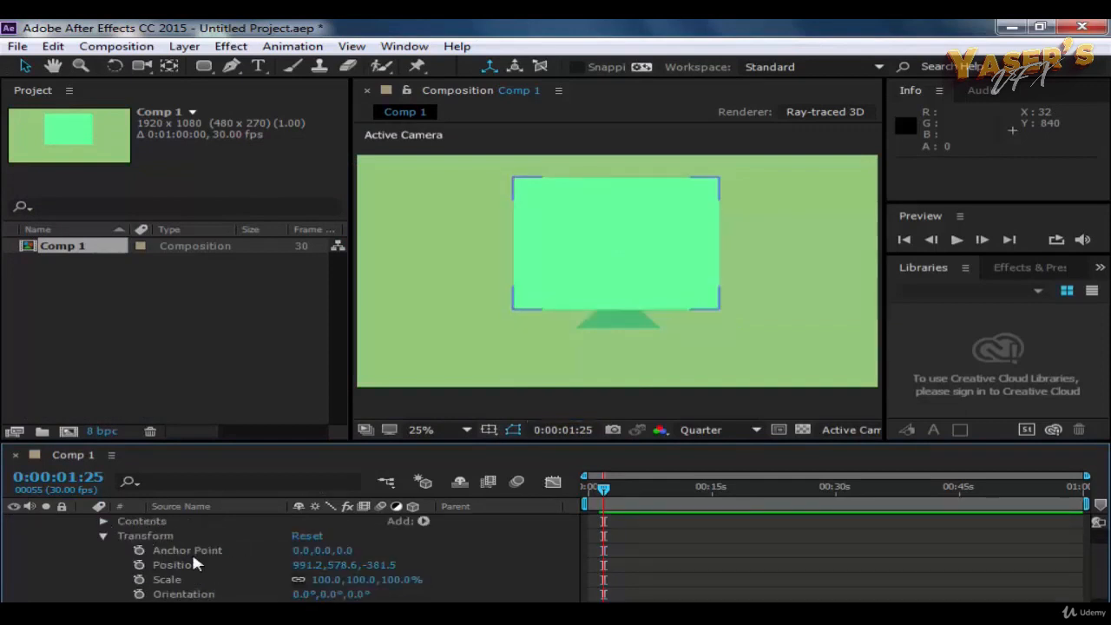
Collapse Shape Layer 1 and set the stroke color of the trapezoid on Shape Layer 2 to a darker green.
left_click(103, 536)
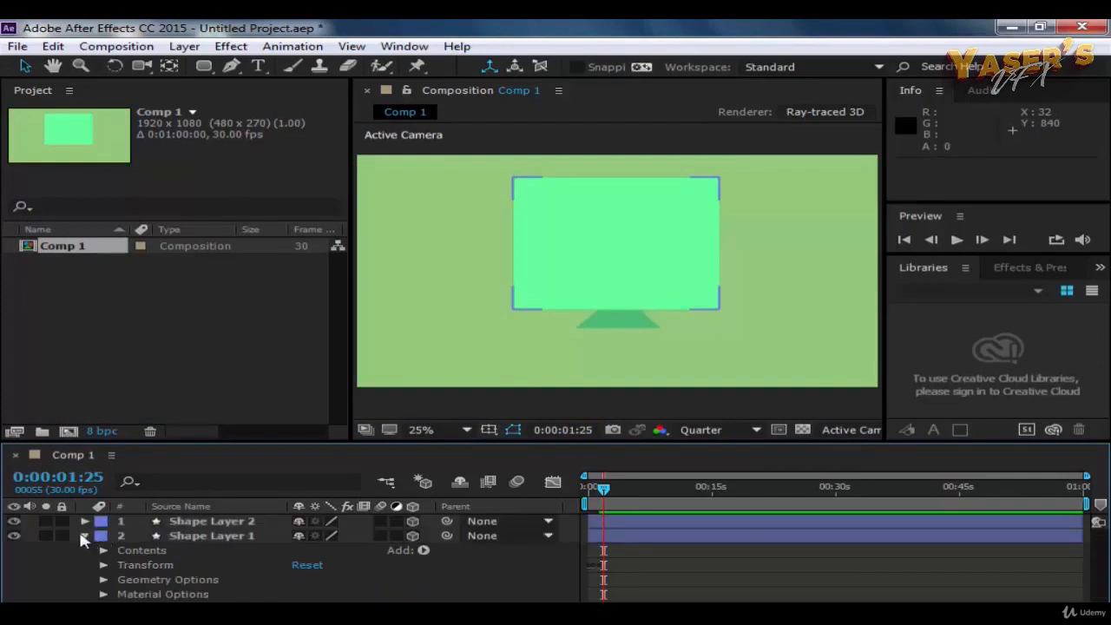
left_click(82, 535)
left_click(84, 522)
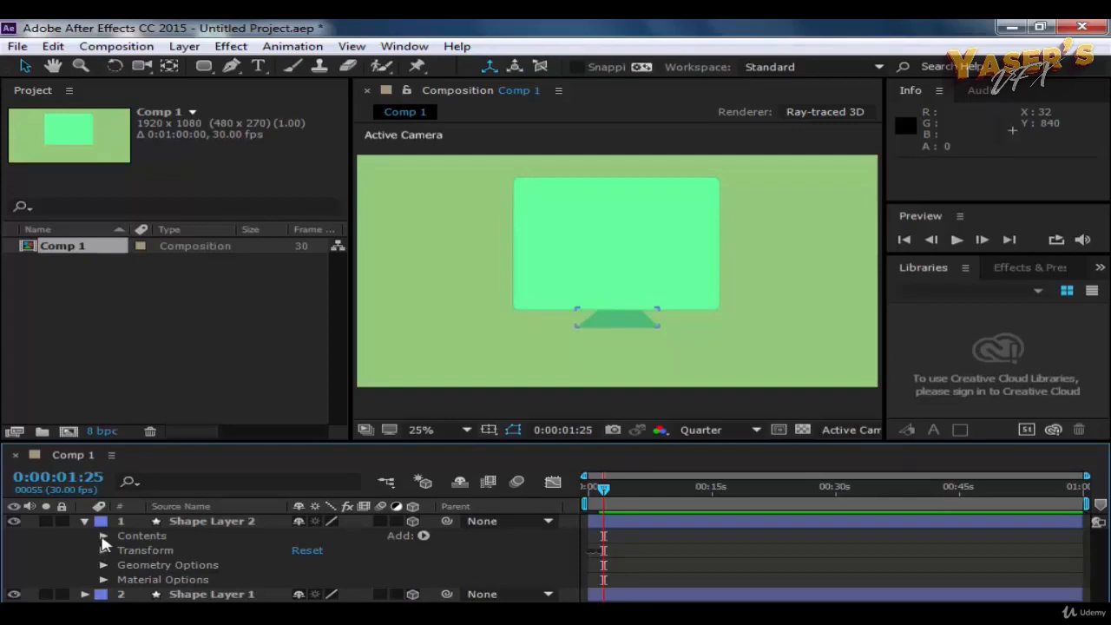
left_click(102, 535)
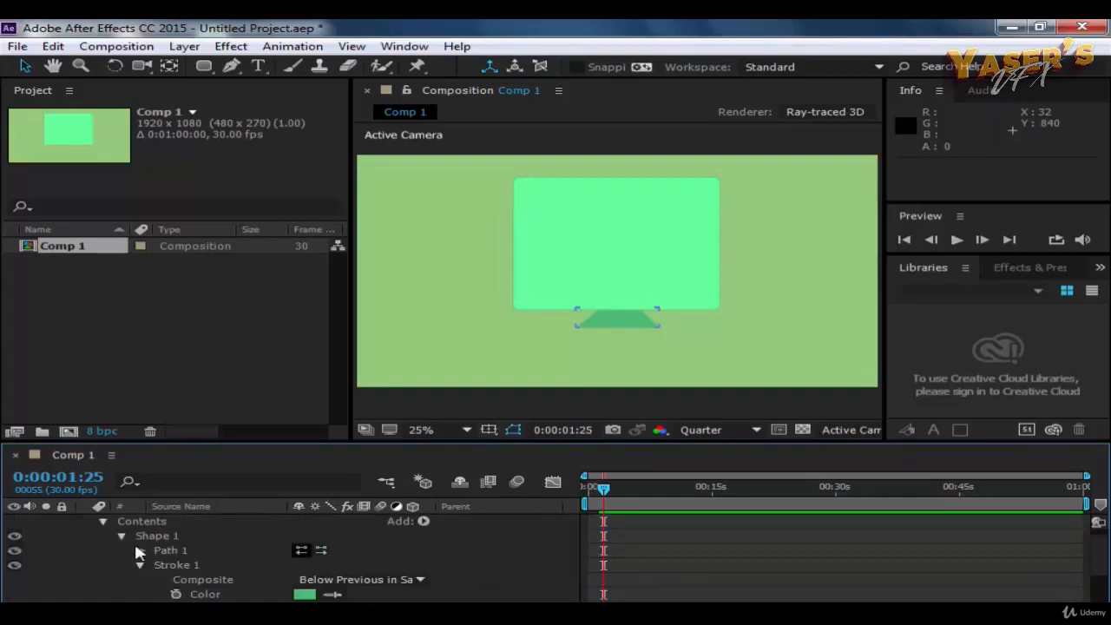
left_click(303, 595)
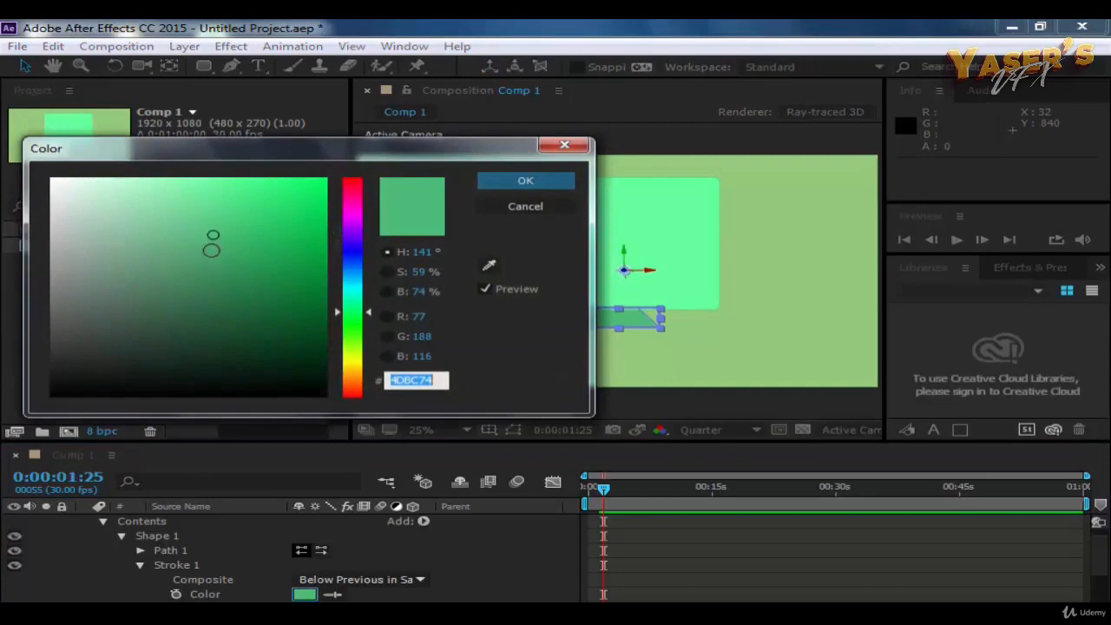
left_click_drag(211, 247, 213, 274)
left_click(526, 178)
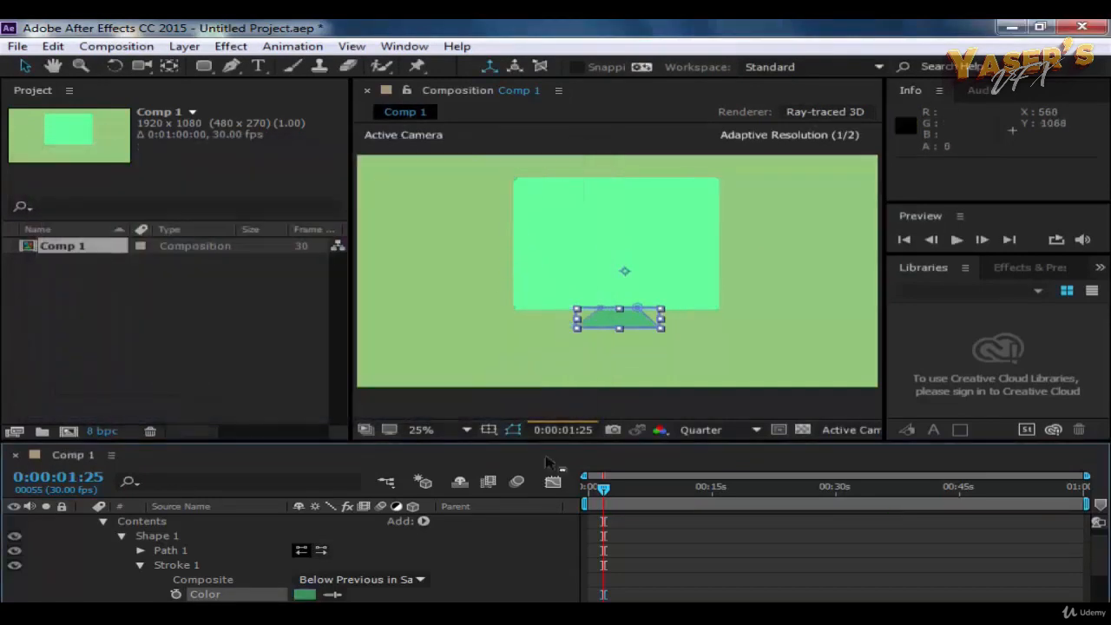
Collapse Shape Layer 2, deselect everything and return the current time to 0:00:00:00.
scroll(12, 524, "up", 1)
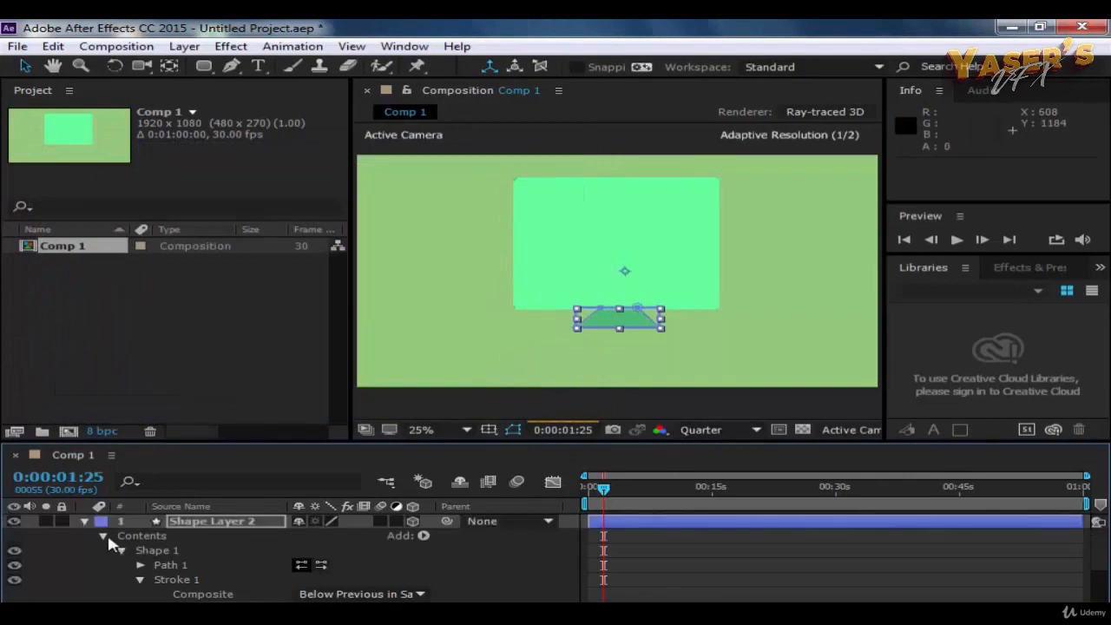
left_click(84, 521)
key("F2")
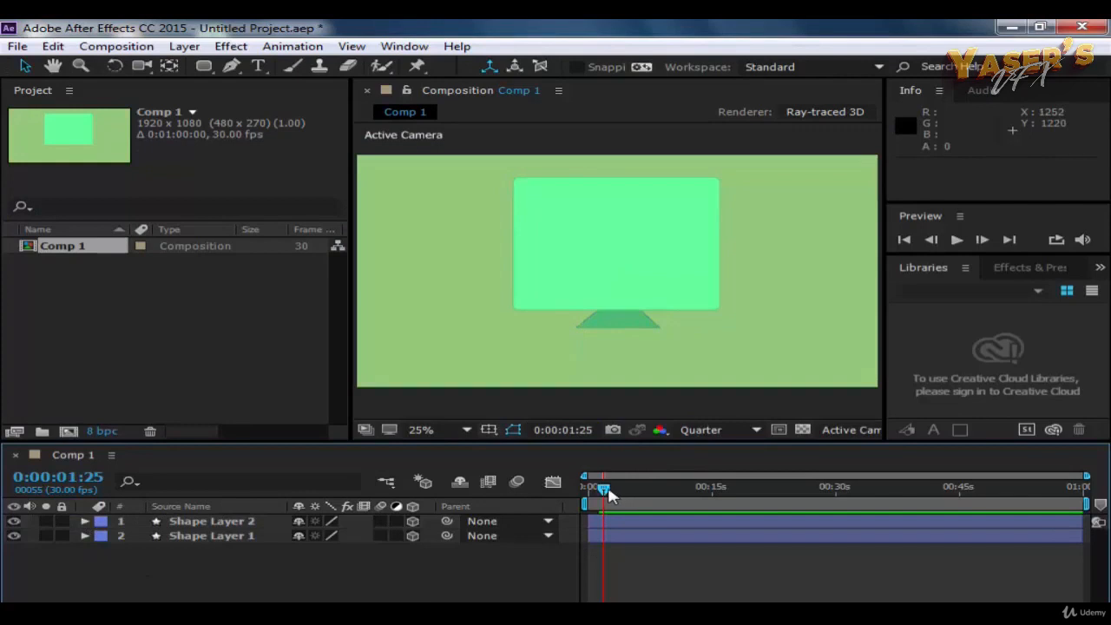
mouse_move(603, 487)
left_mouse_down()
mouse_move(580, 490)
mouse_move(605, 489)
mouse_move(595, 492)
left_mouse_up()
left_click_drag(594, 491, 587, 488)
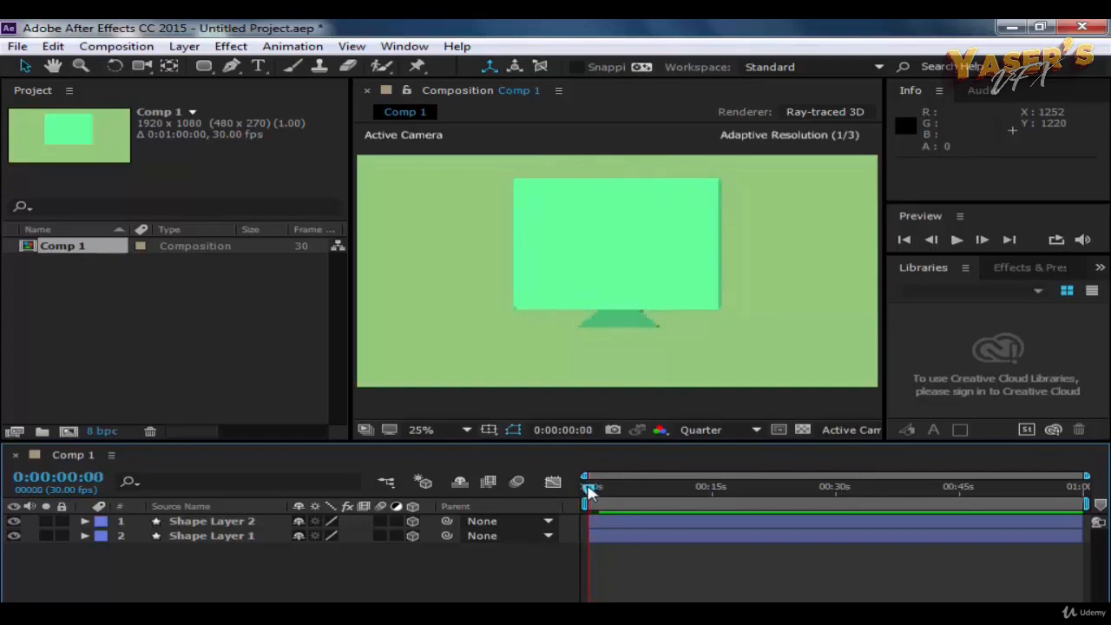
left_click(717, 408)
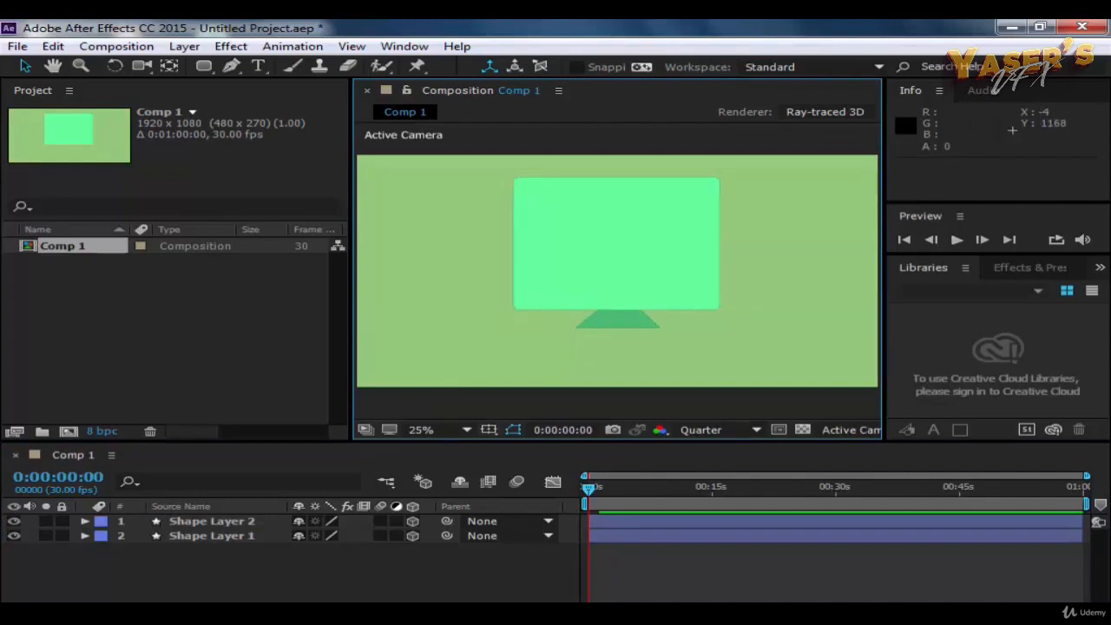
left_click(603, 258)
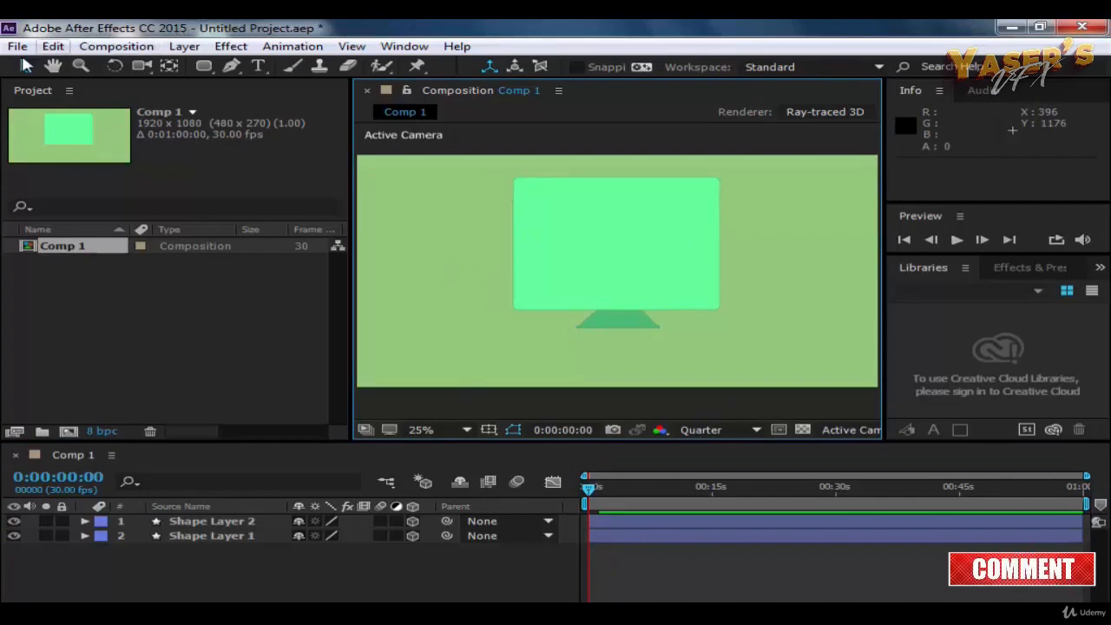
left_click(11, 47)
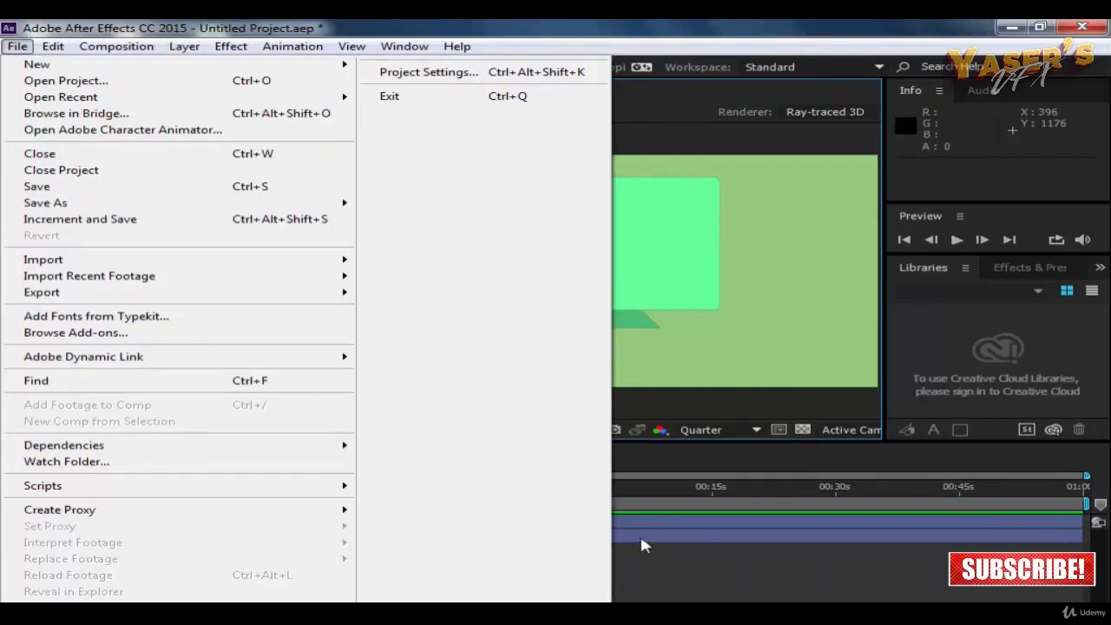
left_click(637, 563)
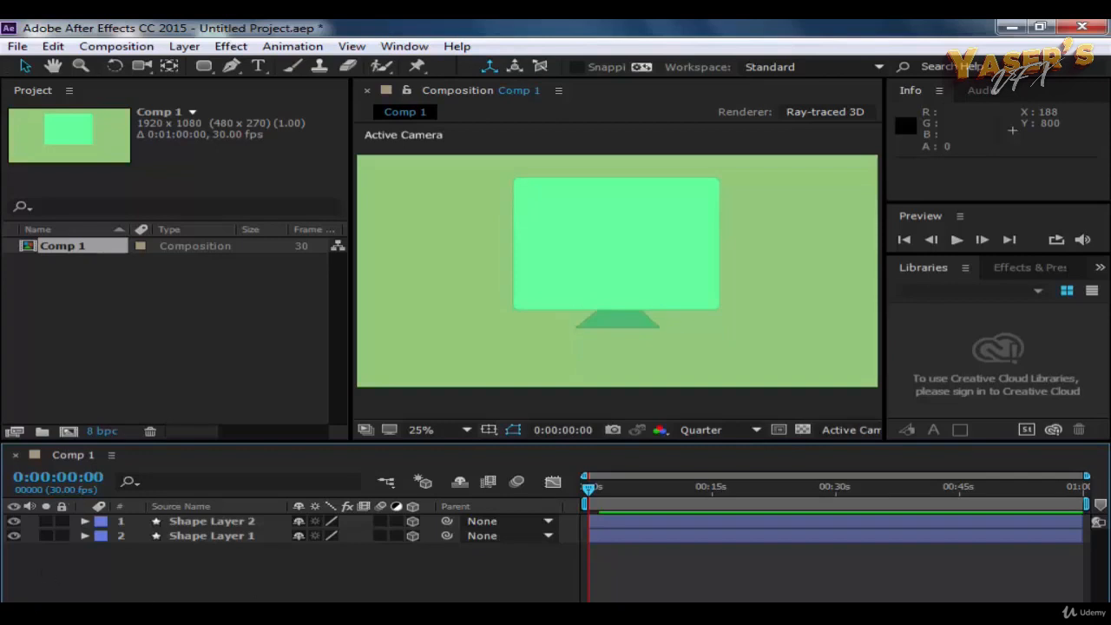
left_click(205, 67)
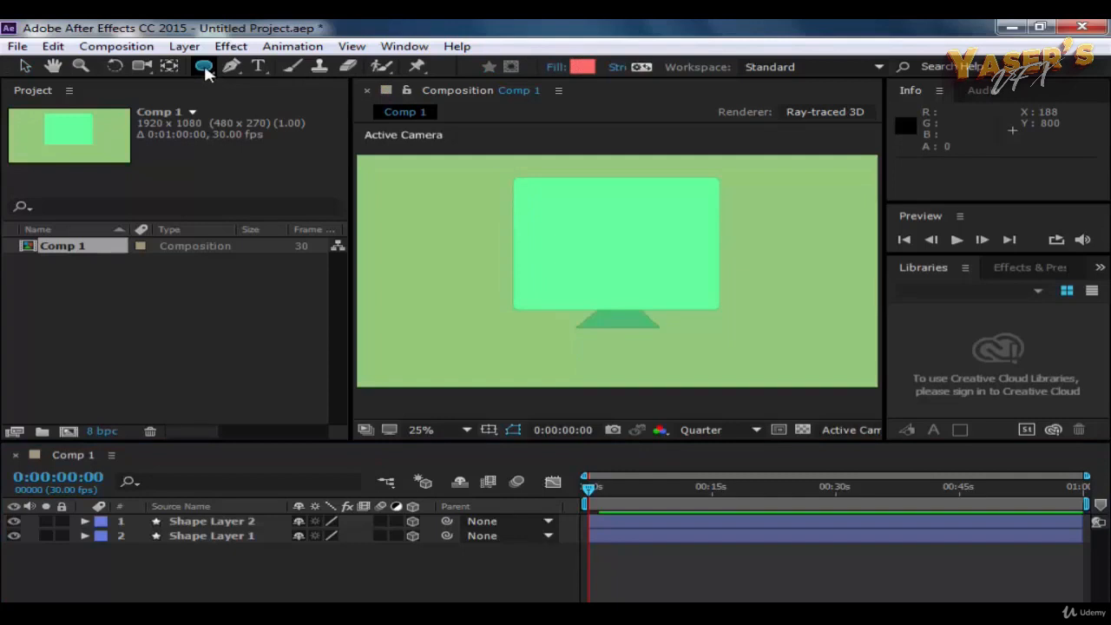
double_click(205, 68)
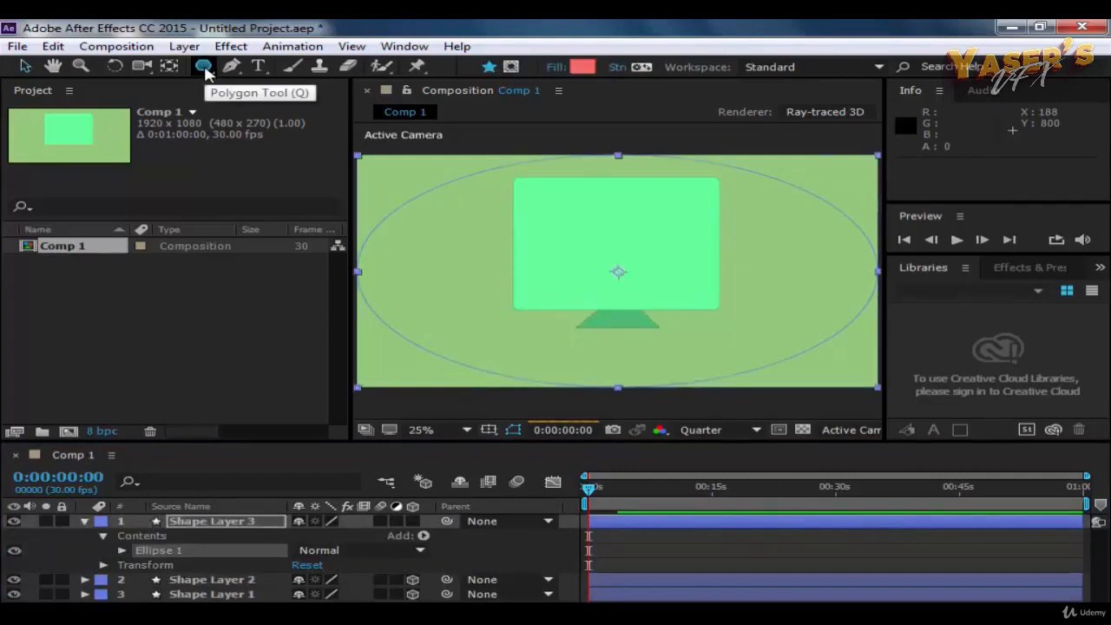
key("q")
key("q")
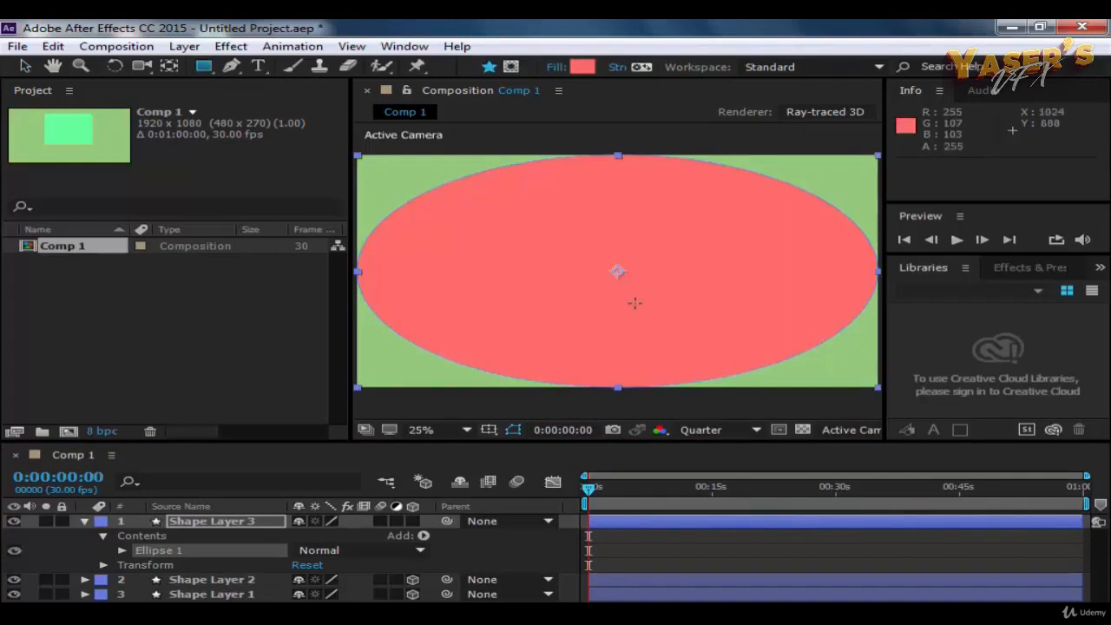
left_click(25, 67)
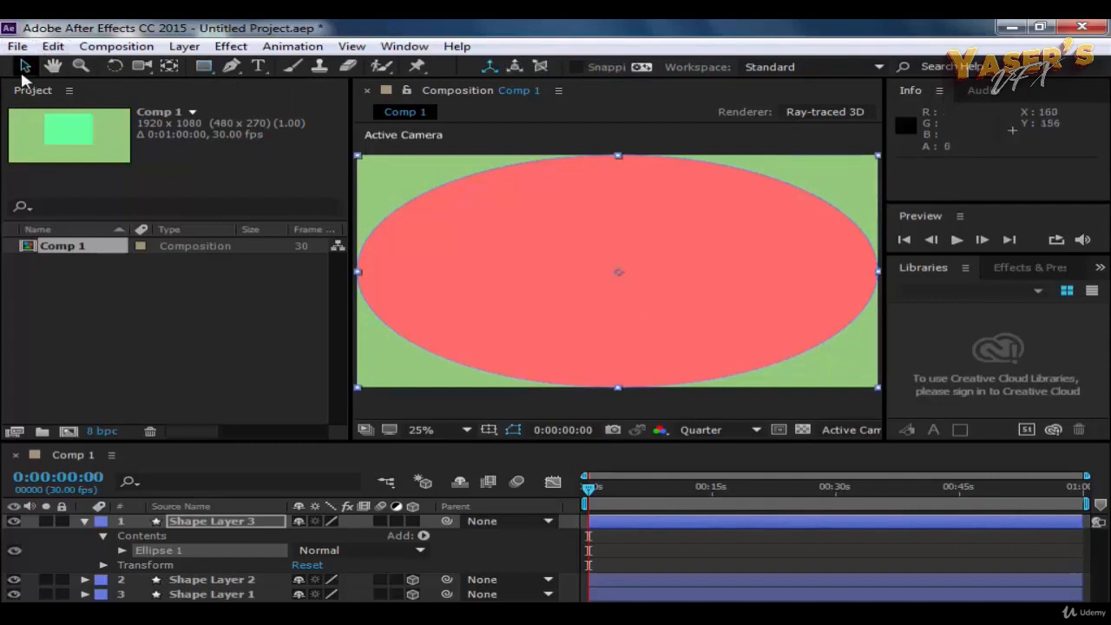
left_click(613, 272)
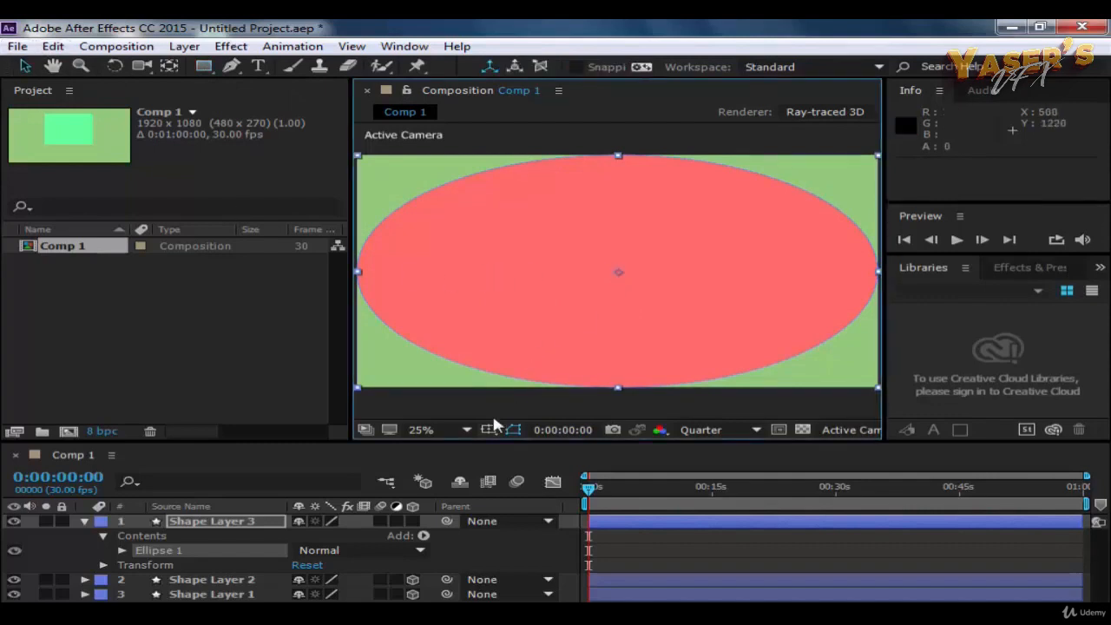
left_click(609, 272)
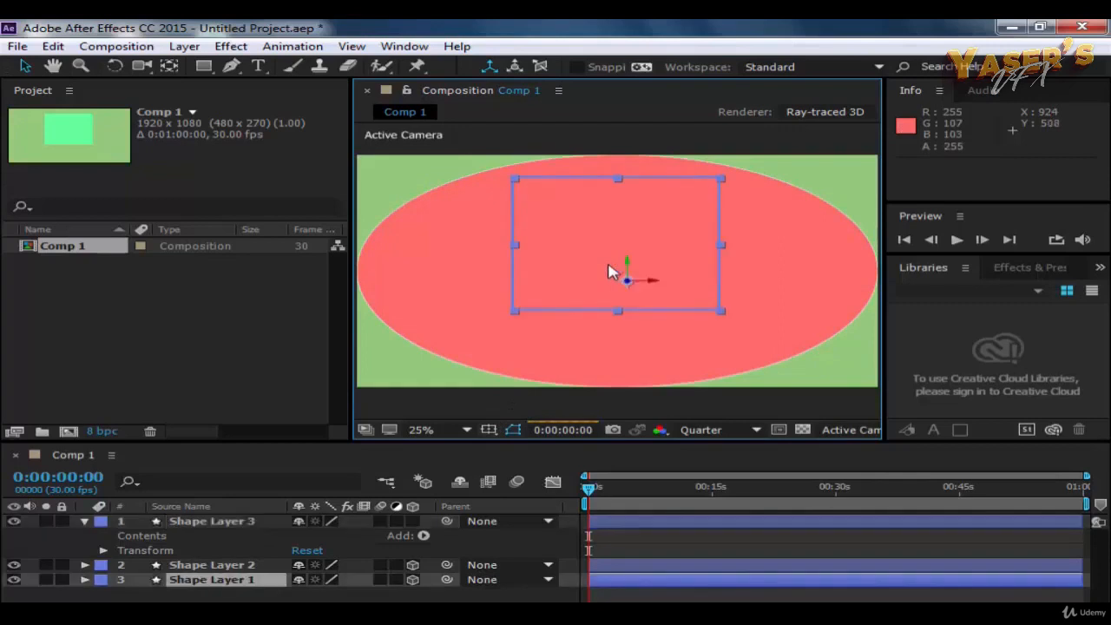
left_click(413, 303)
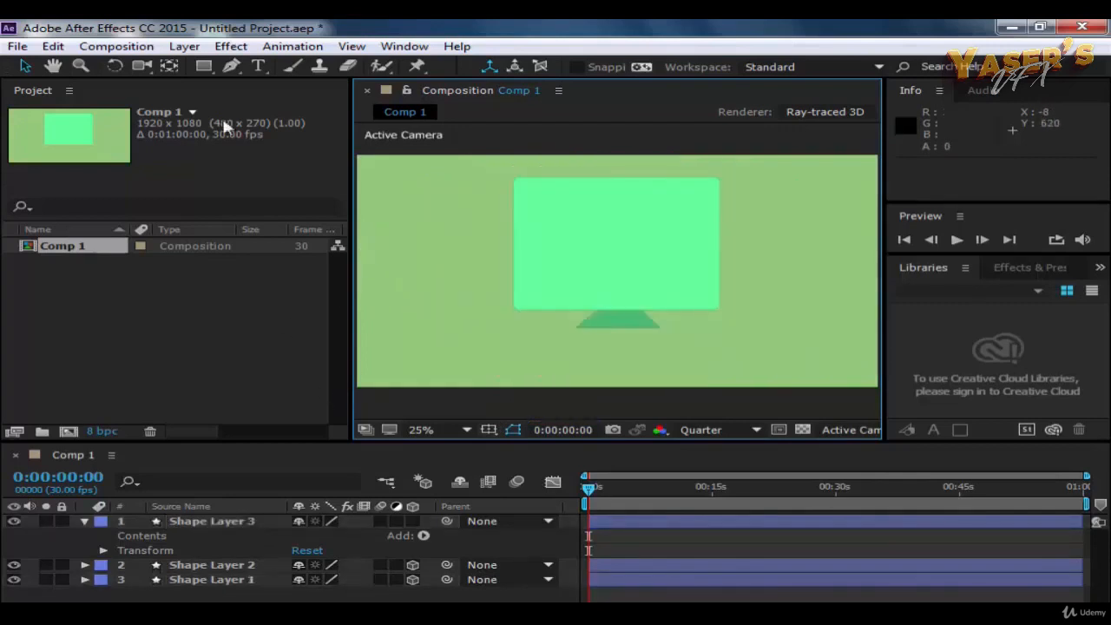
Draw a red vertical rectangle about 84 by 296 px in the lower-left part of the monitor screen, on its own shape layer, and deselect it.
left_click(203, 66)
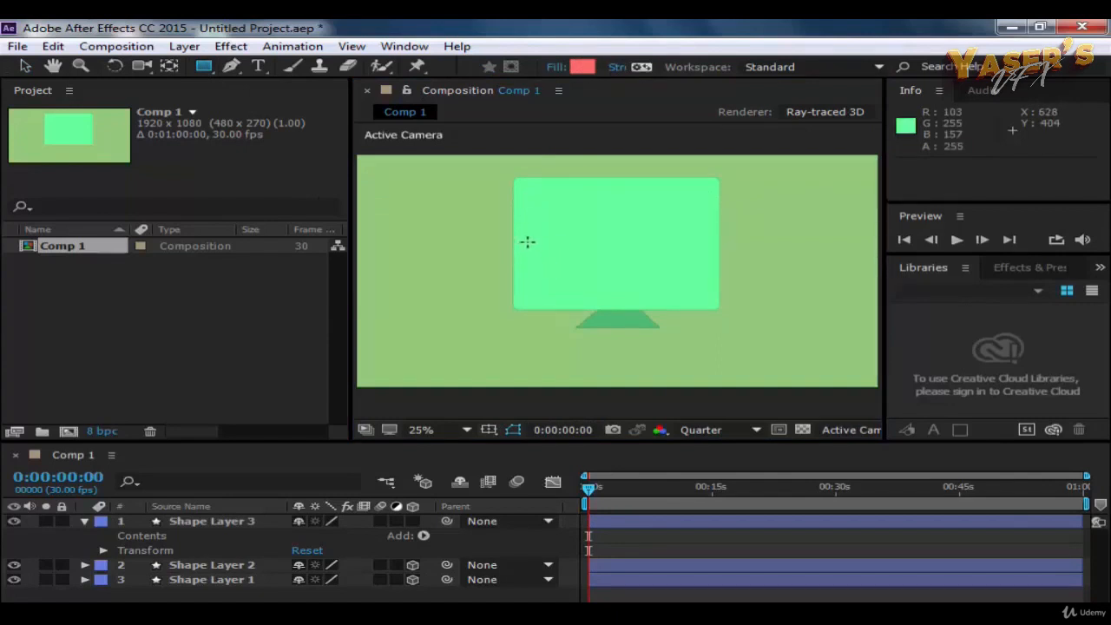
left_click_drag(526, 246, 552, 310)
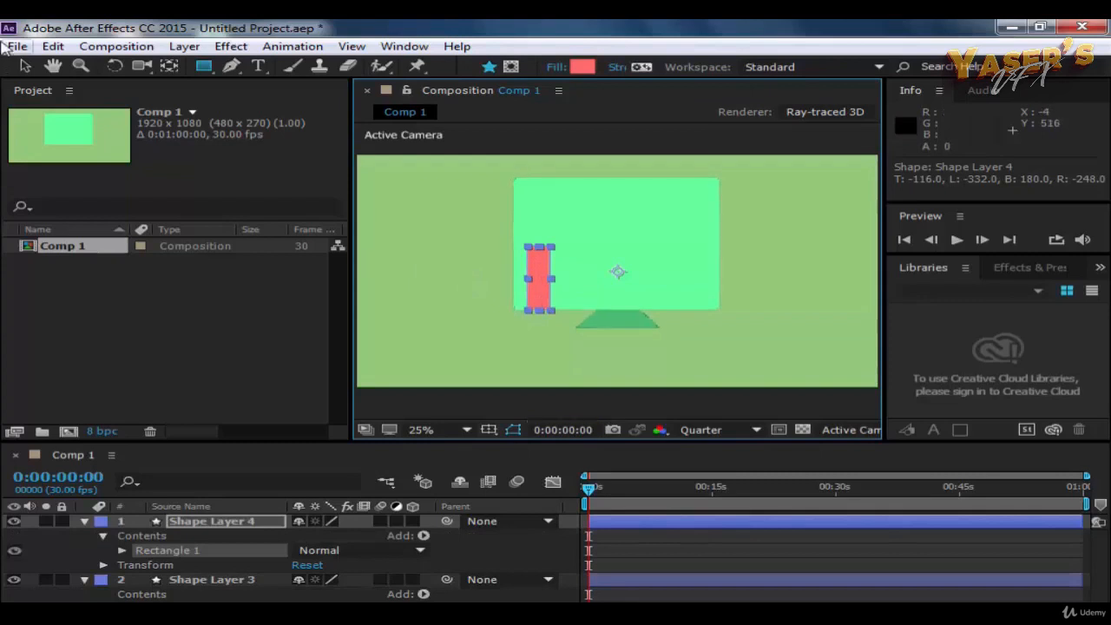
left_click(24, 67)
left_click(272, 304)
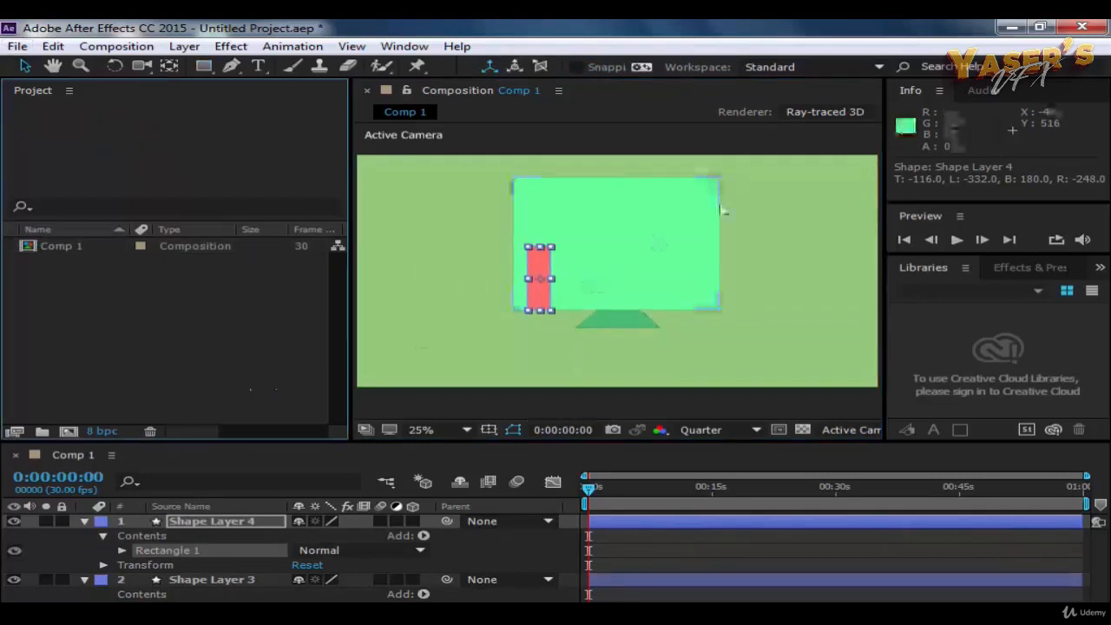
left_click(623, 138)
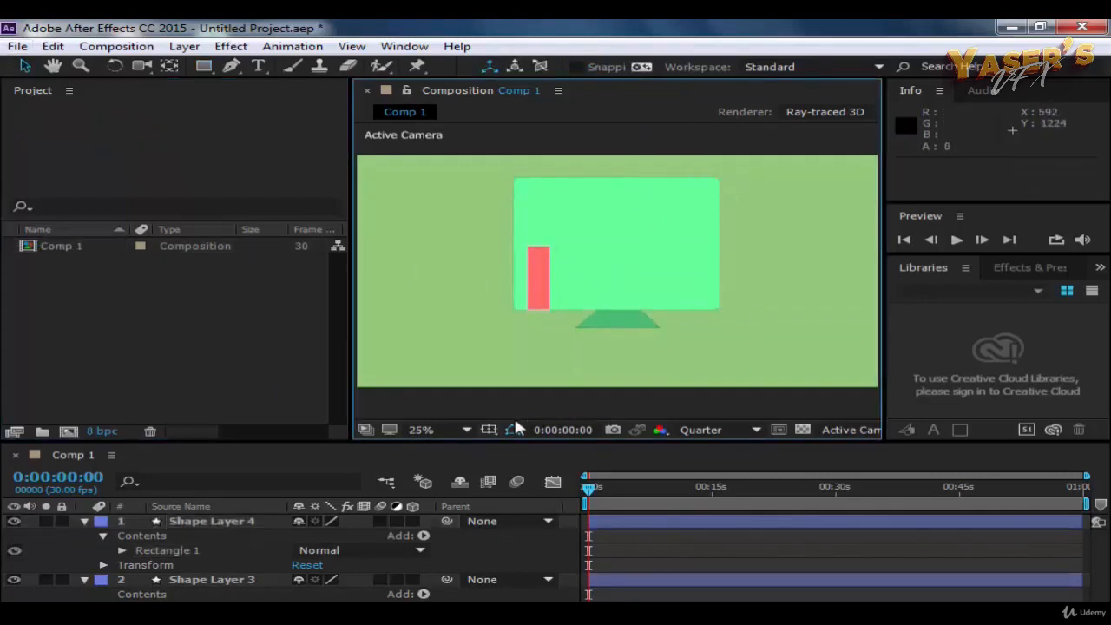
Scale the red bar on Shape Layer 4 to 86.4 by 91.0% with unlinked proportions and move it to position 960, 468.
mouse_move(545, 275)
left_mouse_down()
mouse_move(558, 272)
mouse_move(546, 245)
mouse_move(560, 265)
mouse_move(550, 266)
mouse_move(563, 263)
left_mouse_up()
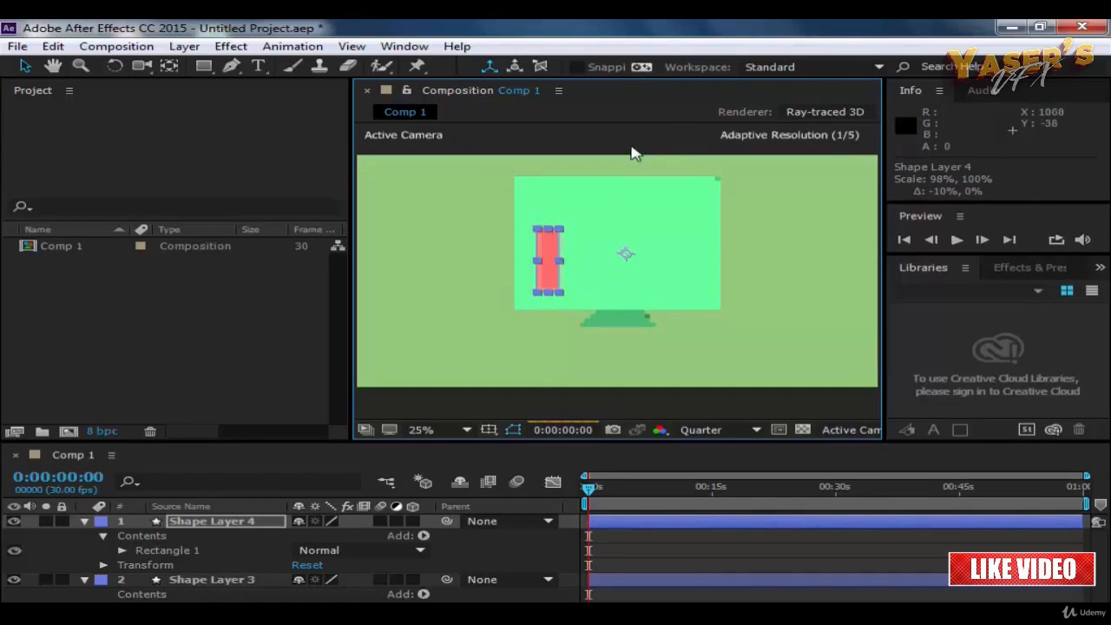
left_click(102, 564)
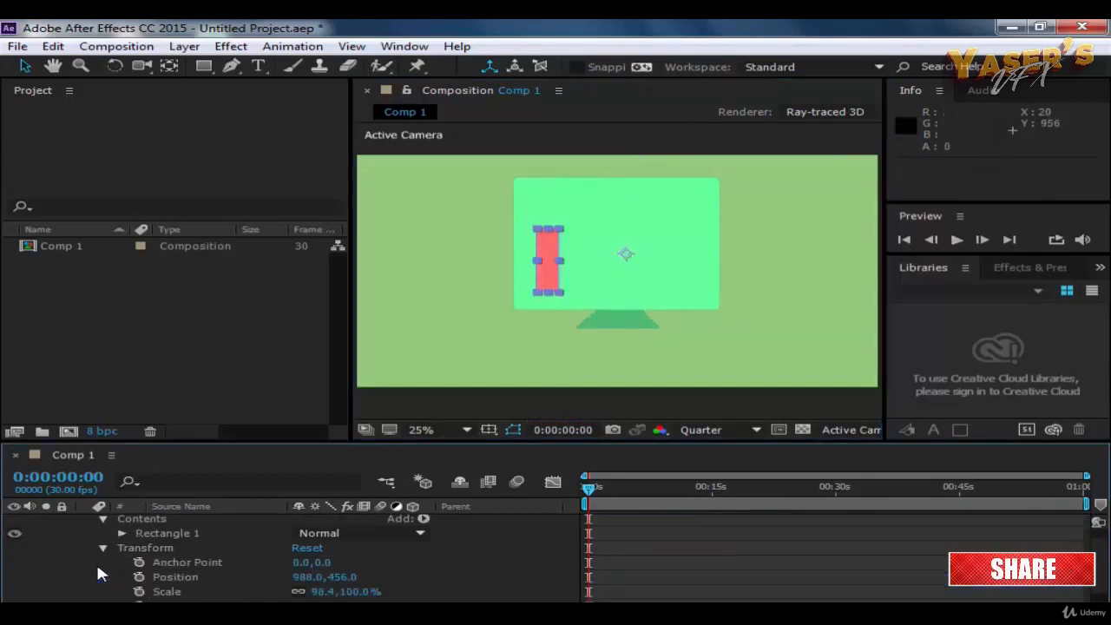
left_click(298, 591)
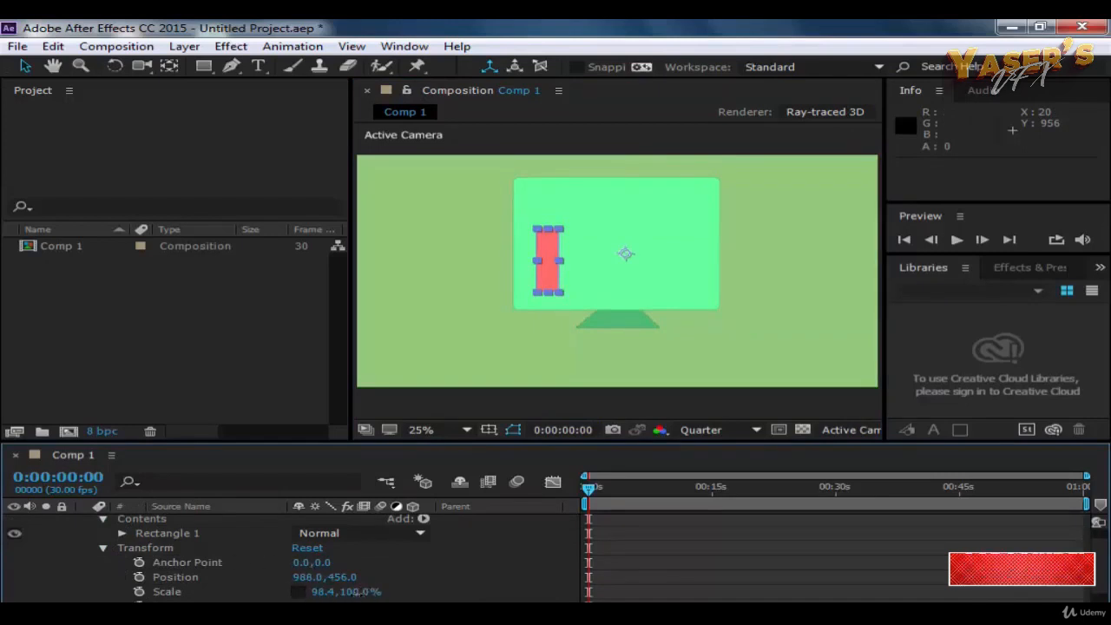
mouse_move(363, 591)
left_mouse_down()
mouse_move(314, 592)
mouse_move(347, 594)
left_mouse_up()
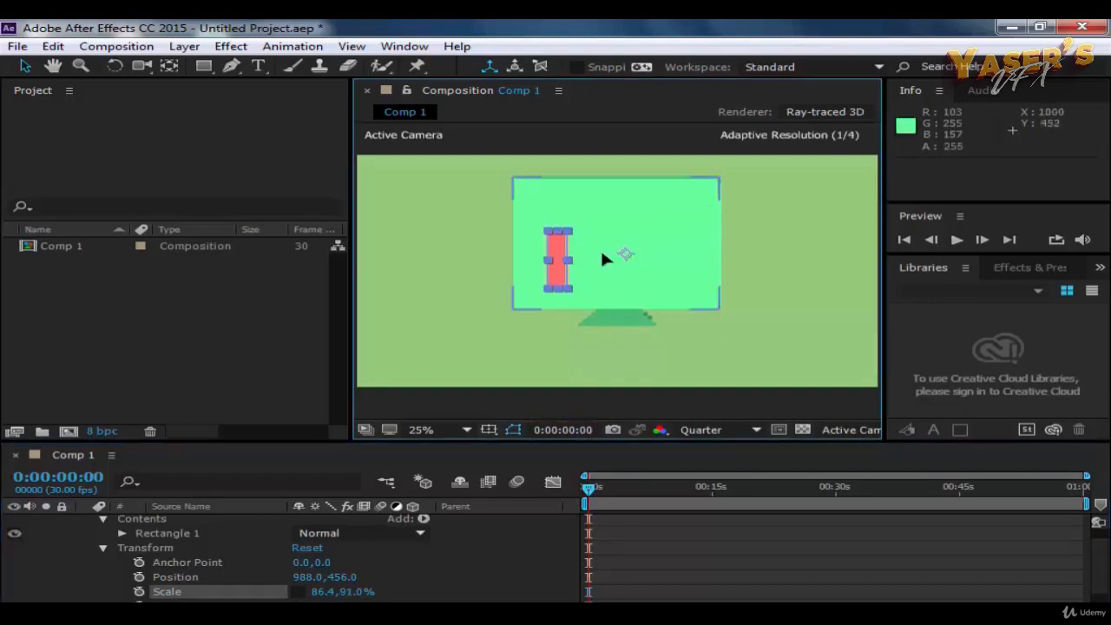
mouse_move(605, 257)
left_mouse_down()
mouse_move(578, 256)
mouse_move(622, 258)
left_mouse_up()
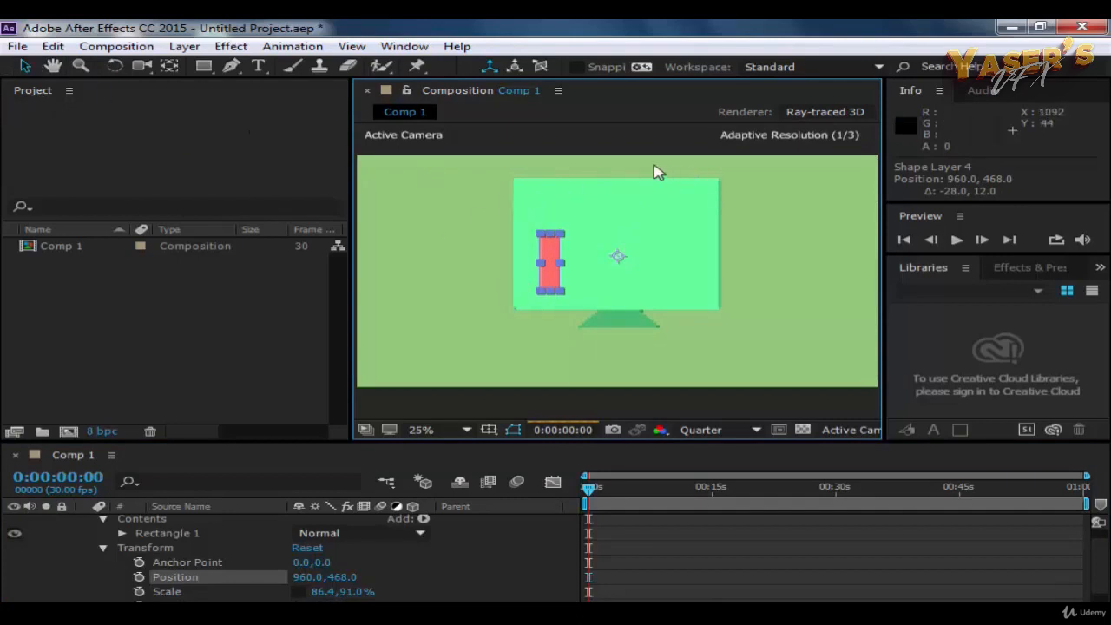
left_click(614, 148)
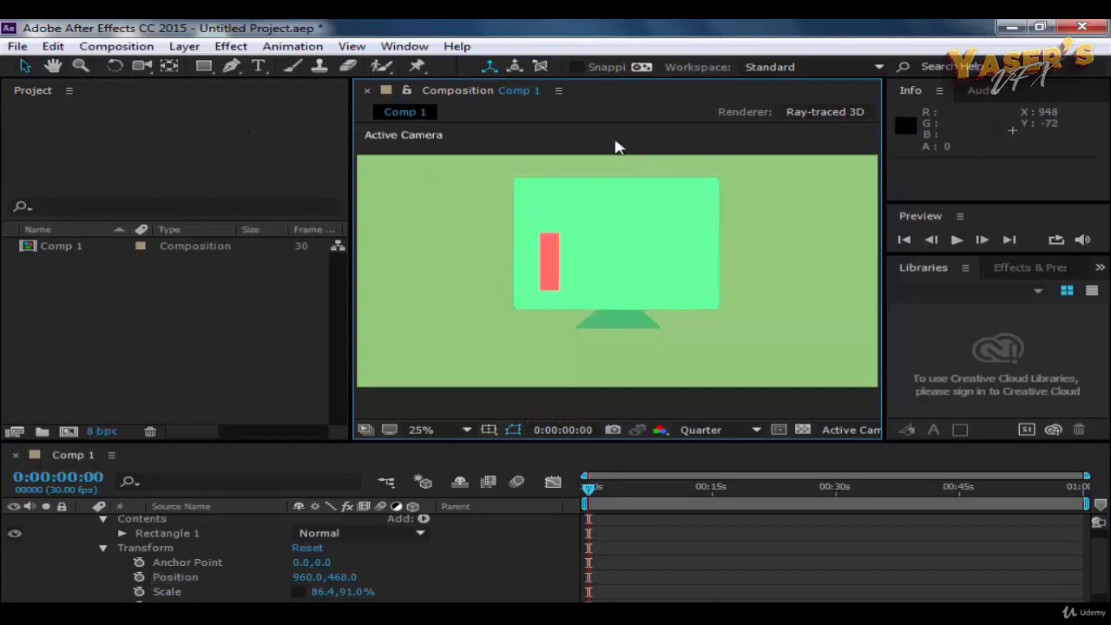
Duplicate the red bar, make the copy taller and place it just right of the original with their bases aligned.
left_click(545, 276)
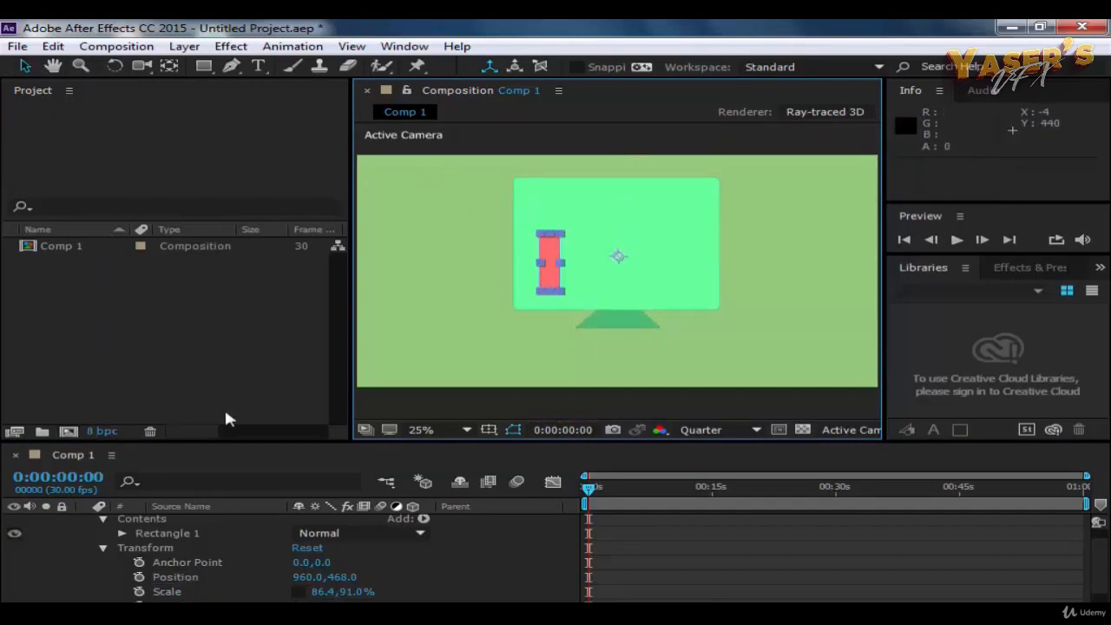
key("ctrl+v")
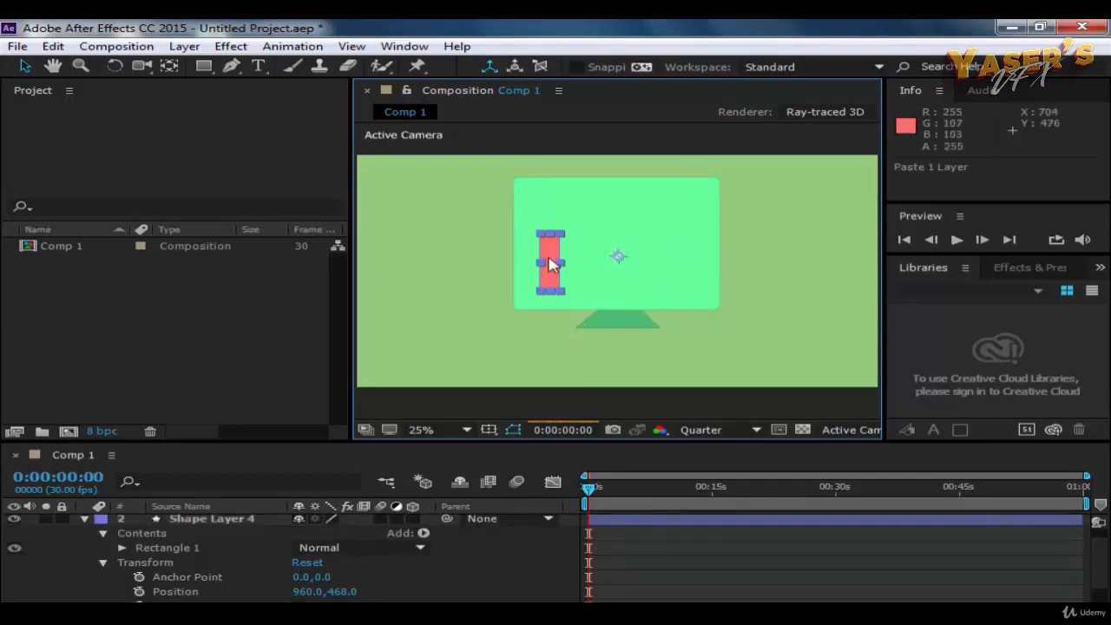
left_click_drag(550, 258, 576, 225)
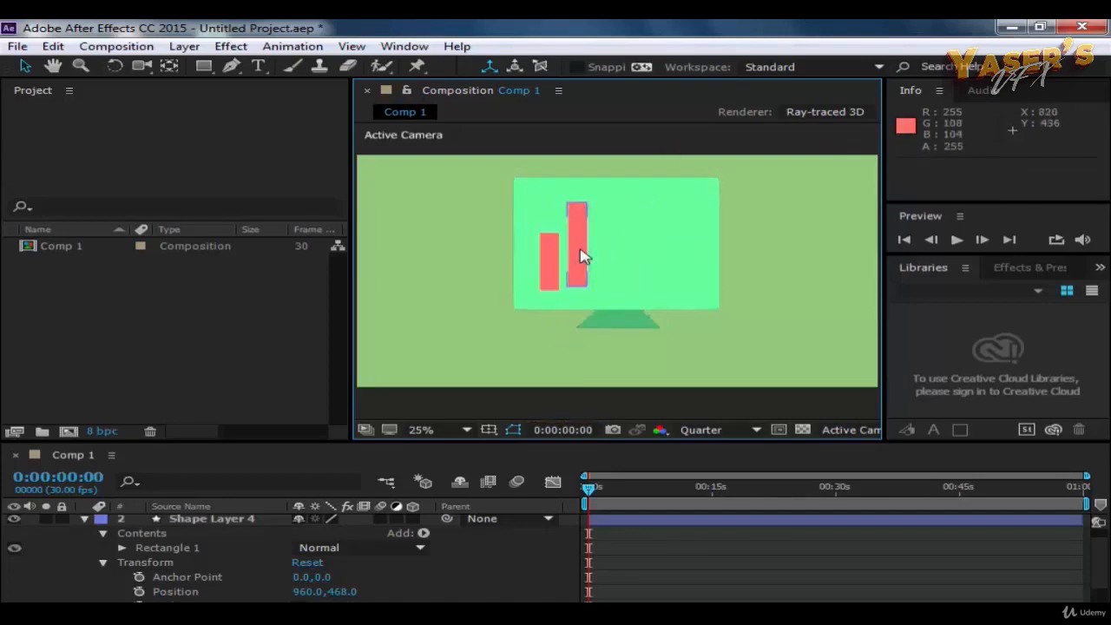
left_click_drag(582, 256, 588, 248)
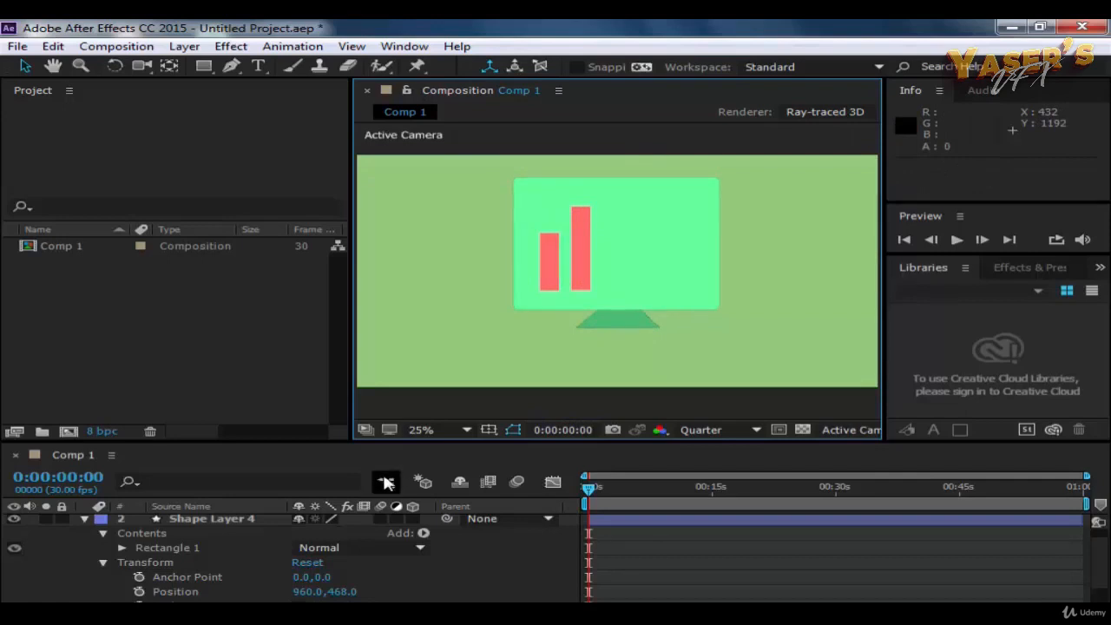
Paste a copy of the short red bar and place it just right of the tall bar, then deselect it.
key("ctrl+v")
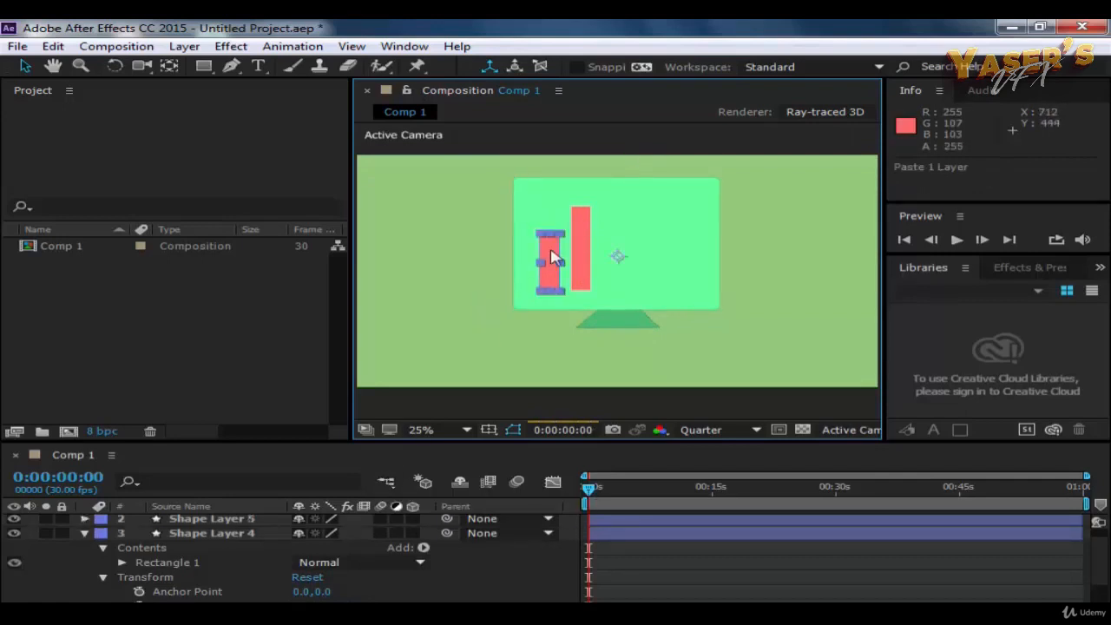
left_click_drag(584, 249, 617, 254)
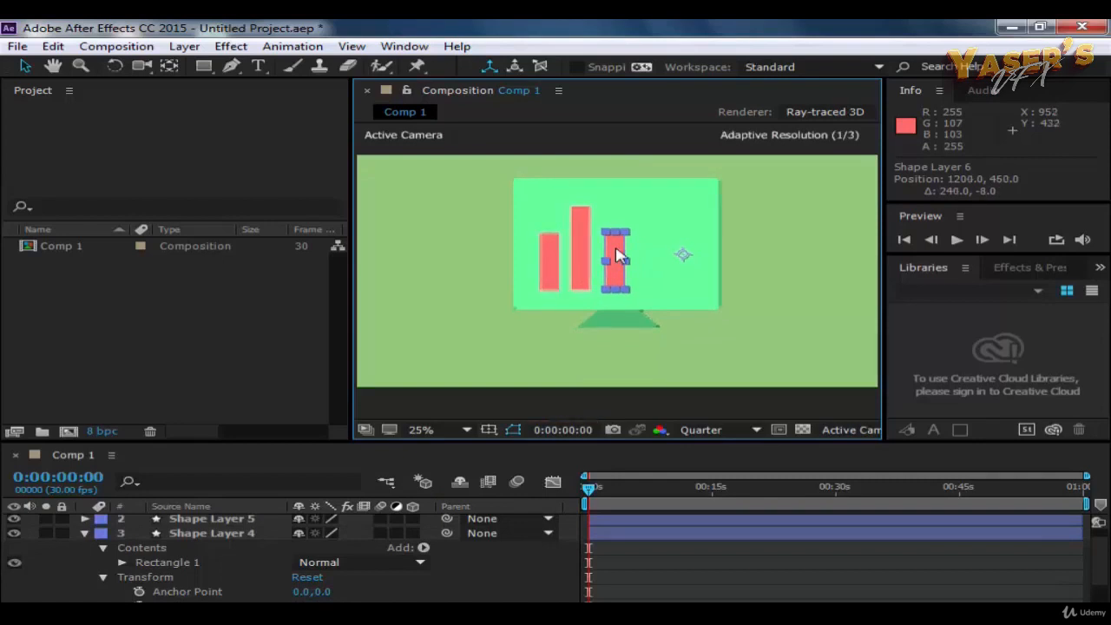
left_click(662, 145)
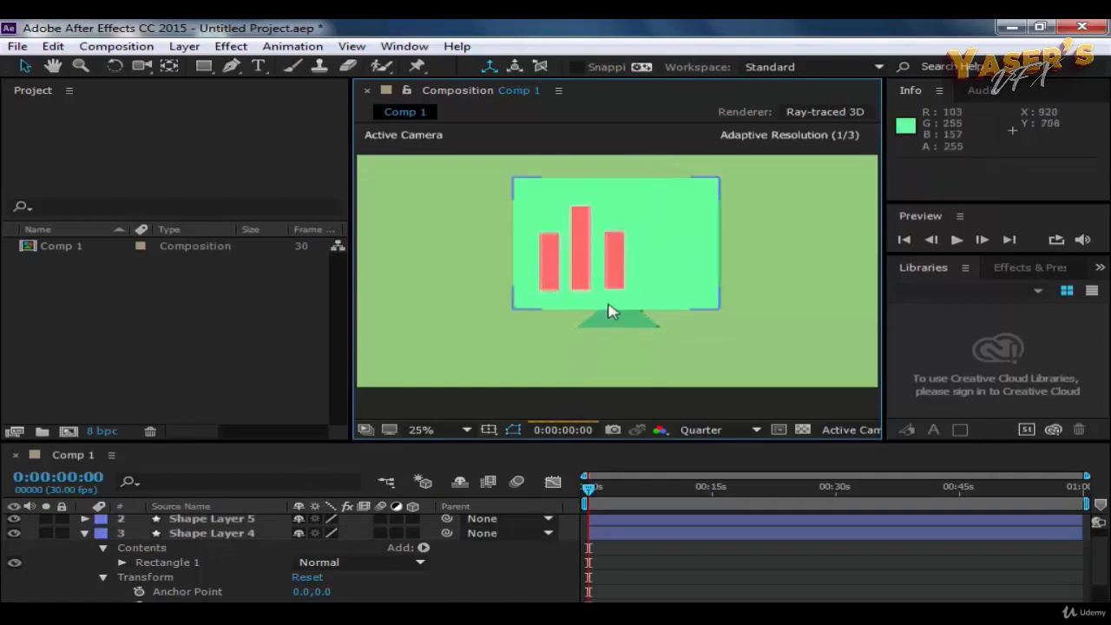
Undo the third bar's placement and try scaling the copy to 85 by 91% over the first bar.
left_click(619, 274)
left_click_drag(619, 275, 612, 296)
key("ctrl+z")
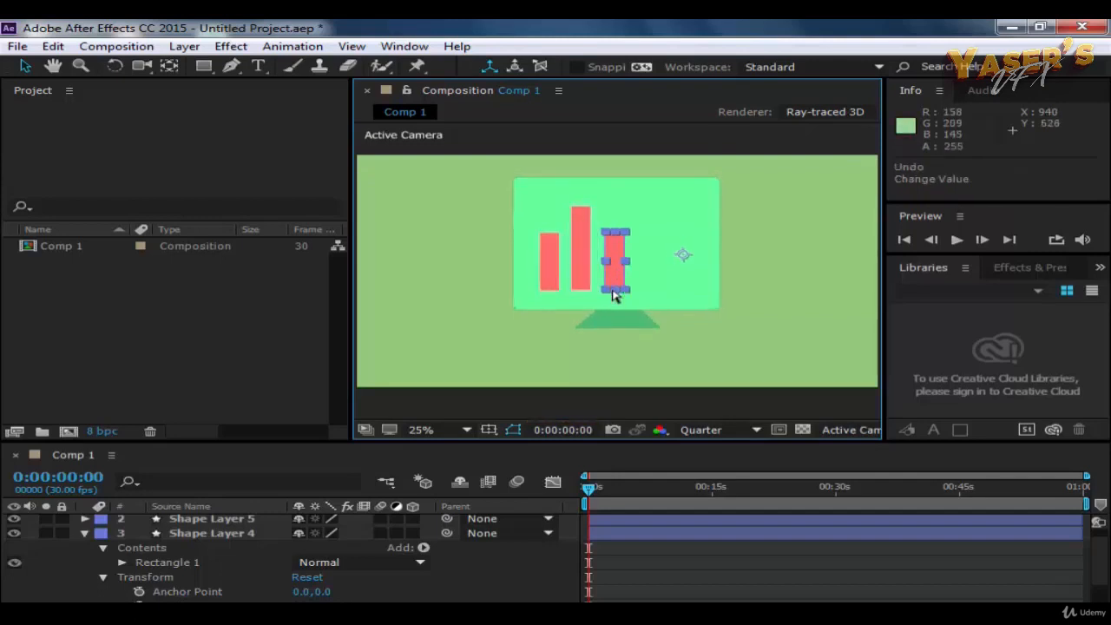
left_click(552, 283)
left_click(564, 297)
left_click(554, 278)
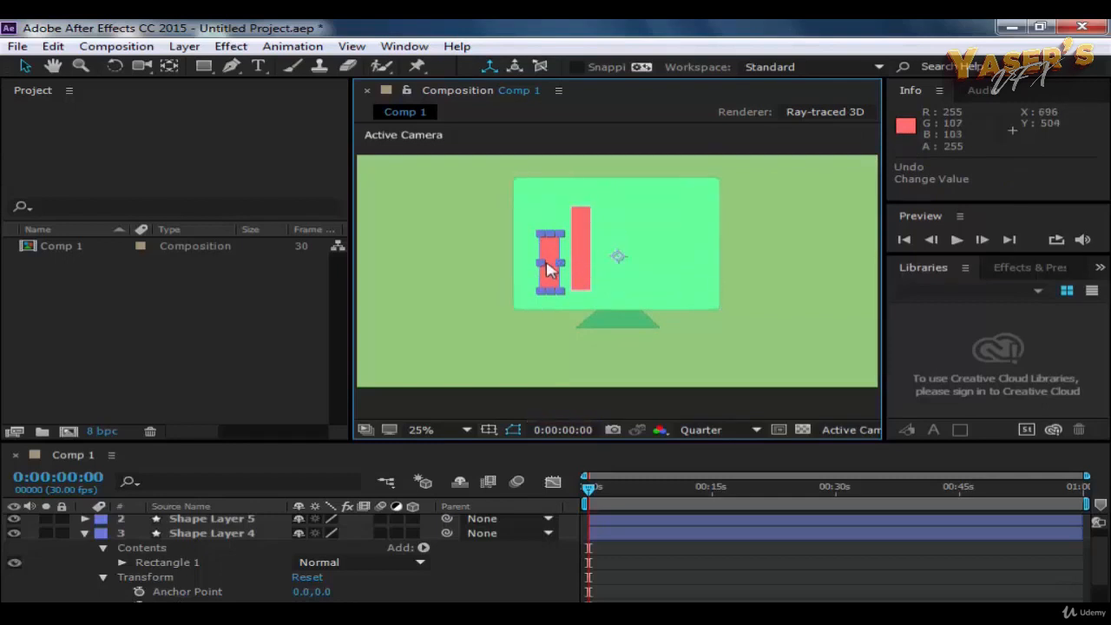
key("ctrl+shift+a")
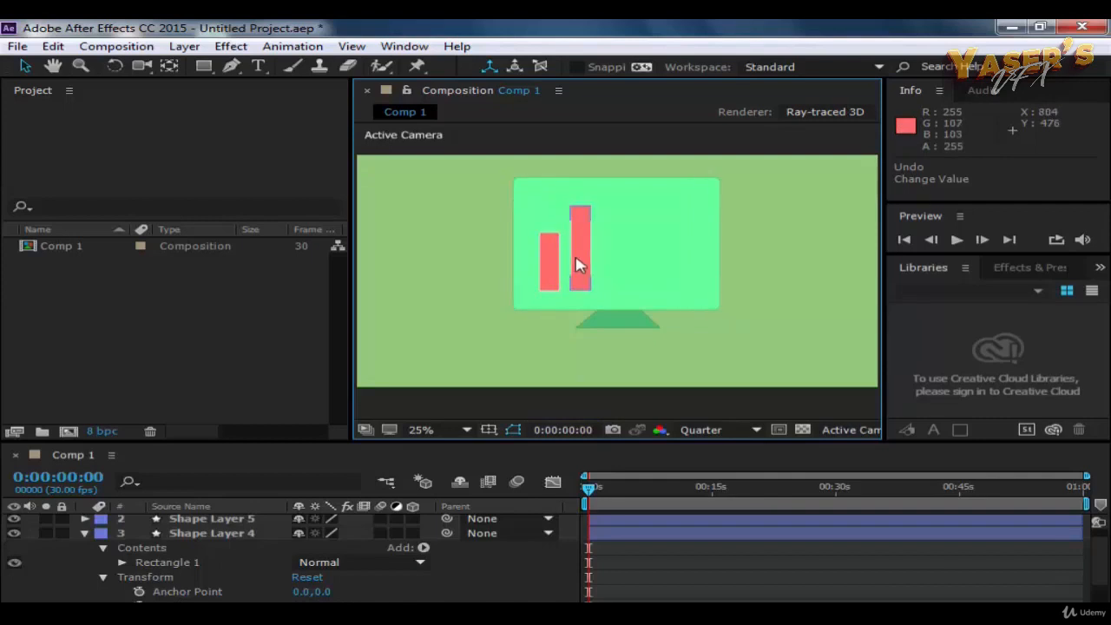
left_click_drag(580, 265, 548, 276)
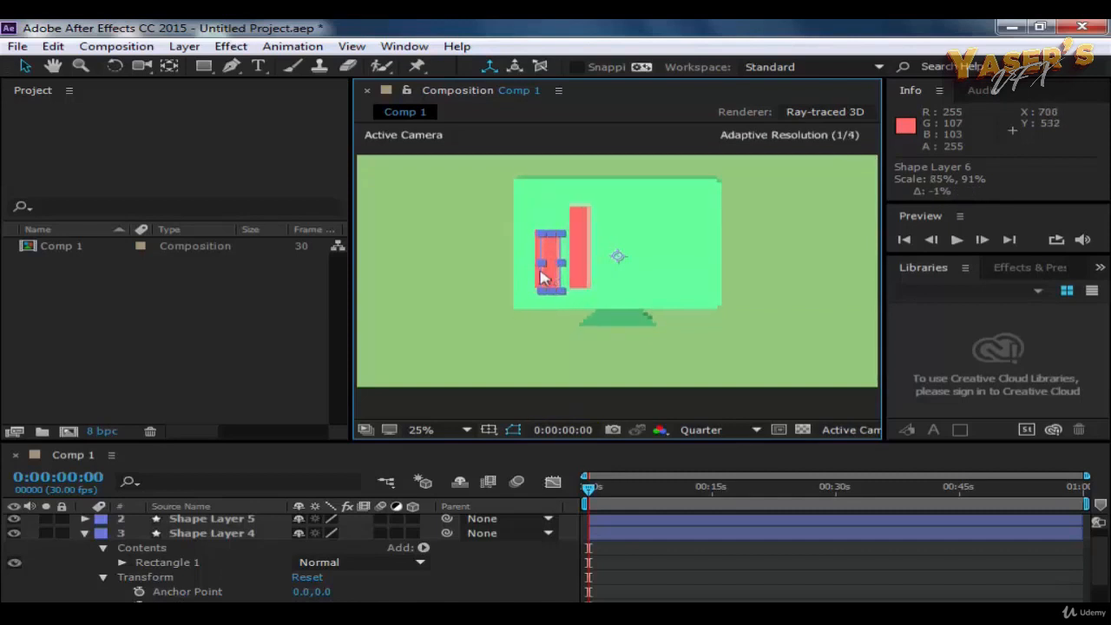
left_click(598, 127)
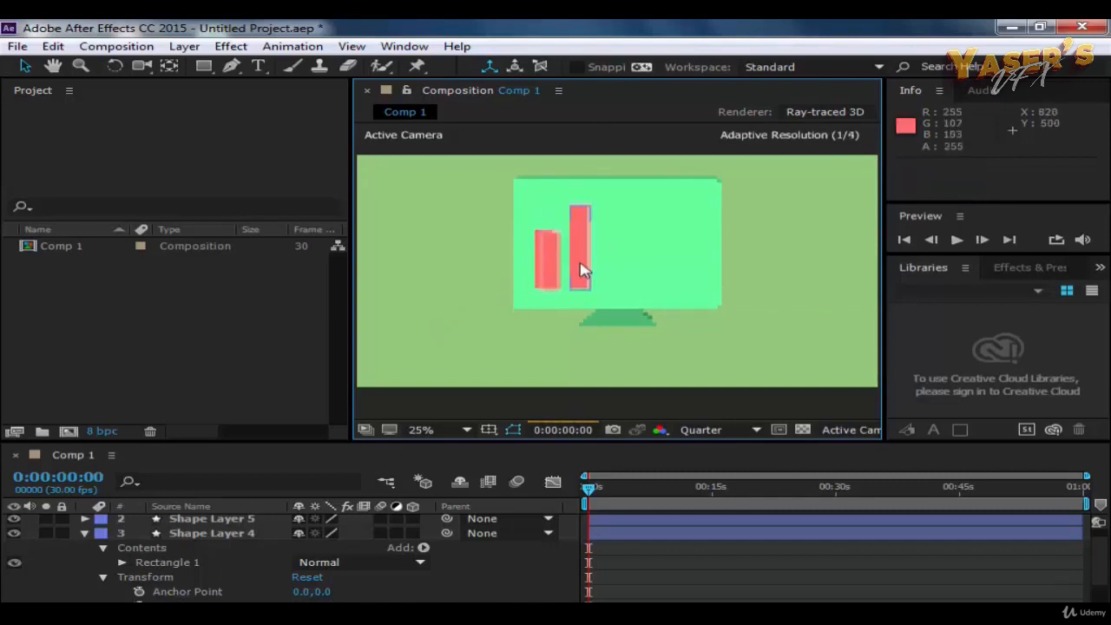
Move the copied short bar right of the tall bar, to about x 1208, with its base level with the other bars.
left_click_drag(552, 266, 620, 260)
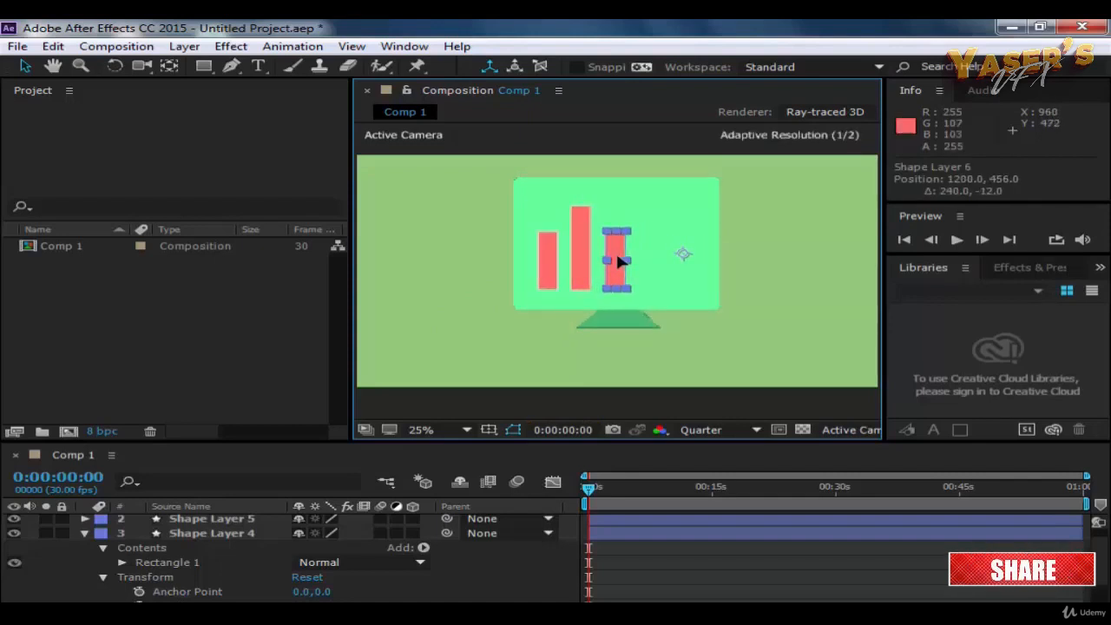
left_click(603, 164)
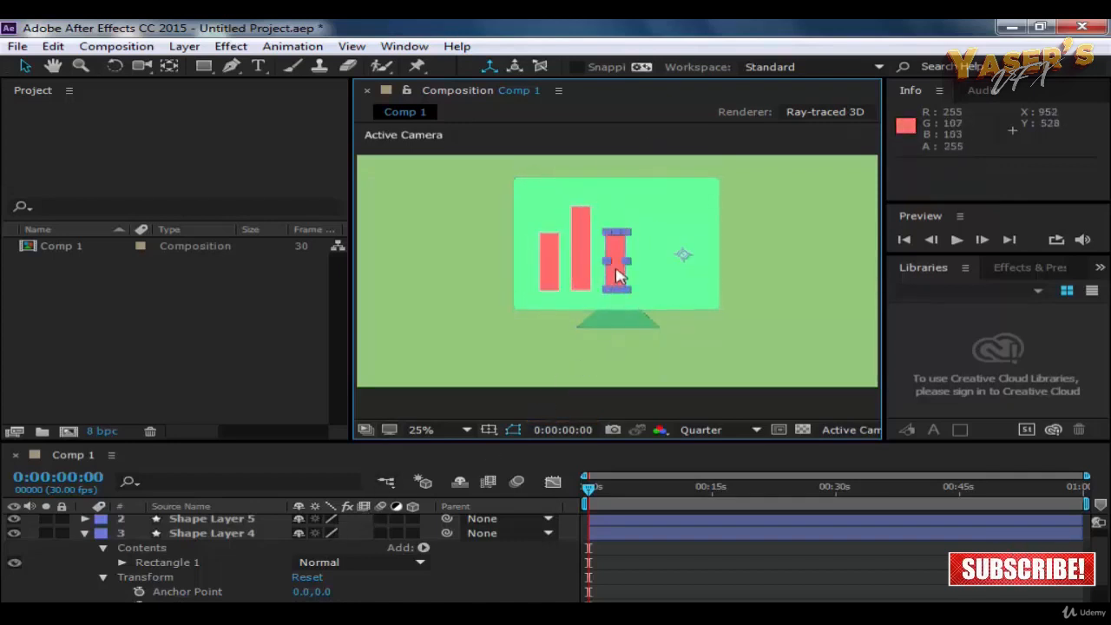
left_click_drag(615, 273, 614, 275)
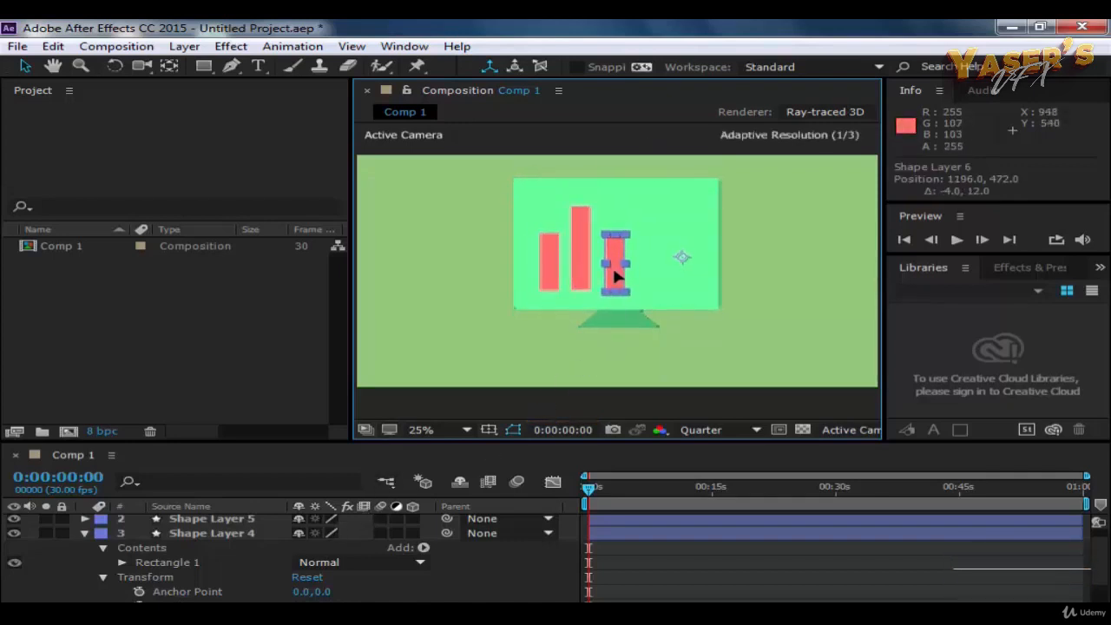
left_click(639, 139)
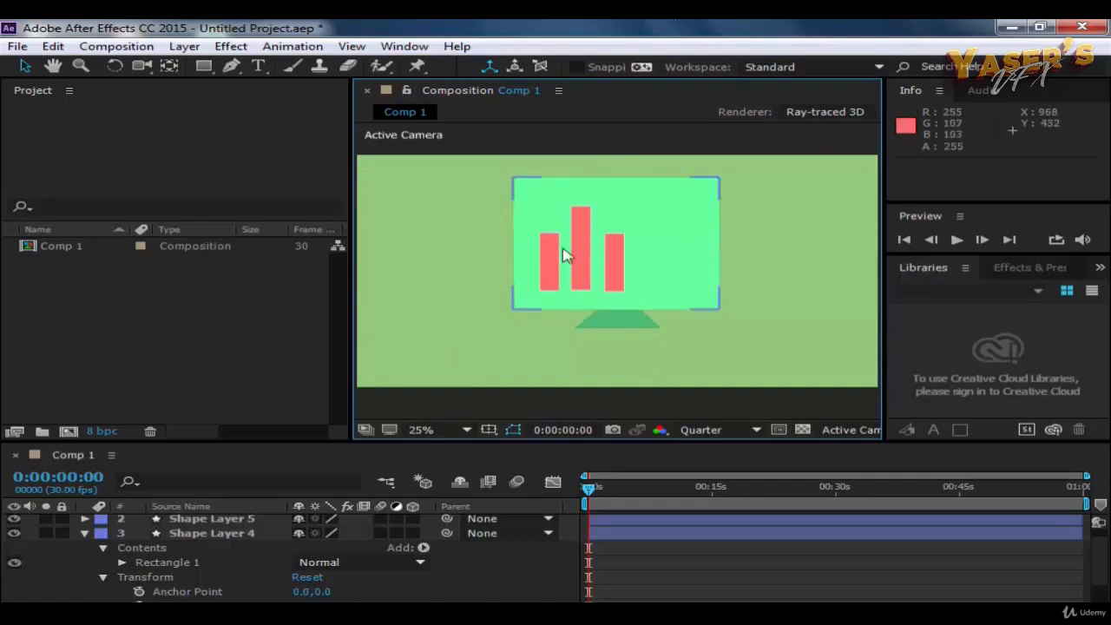
left_click_drag(615, 272, 618, 266)
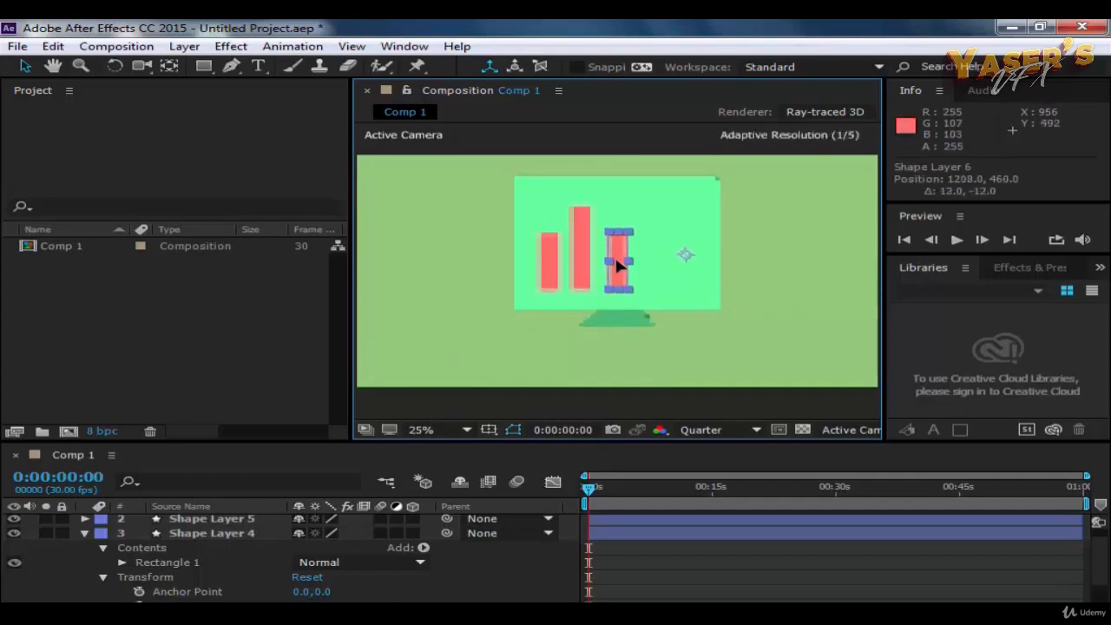
left_click(679, 139)
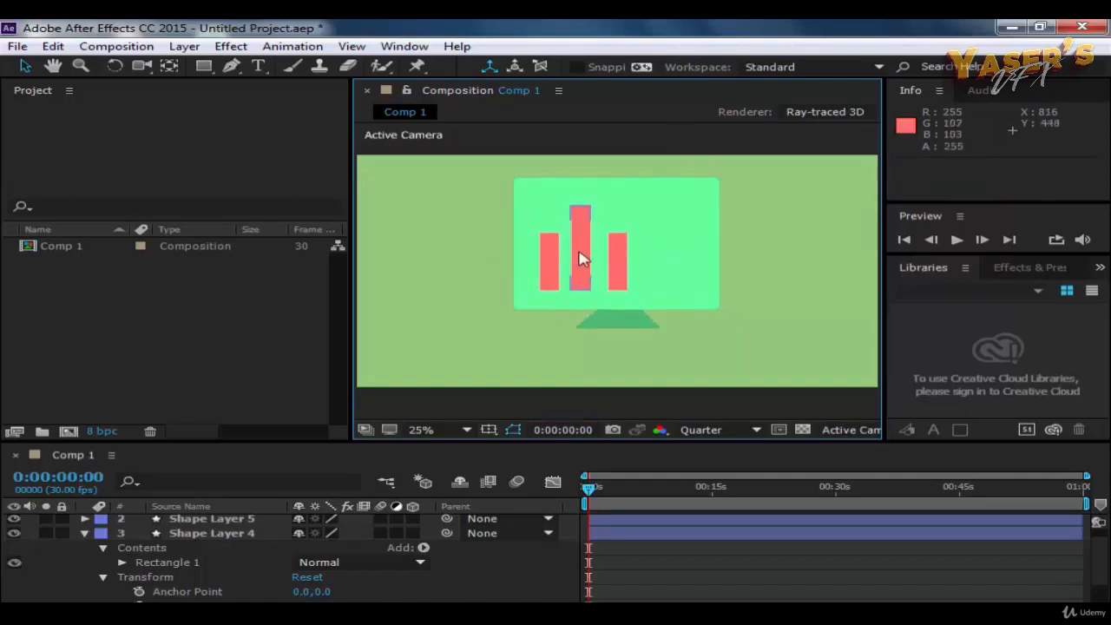
Shift the tall middle bar to position 1084, 392 to even the spacing, and collapse Shape Layers 4 and 3.
left_click_drag(578, 251, 585, 253)
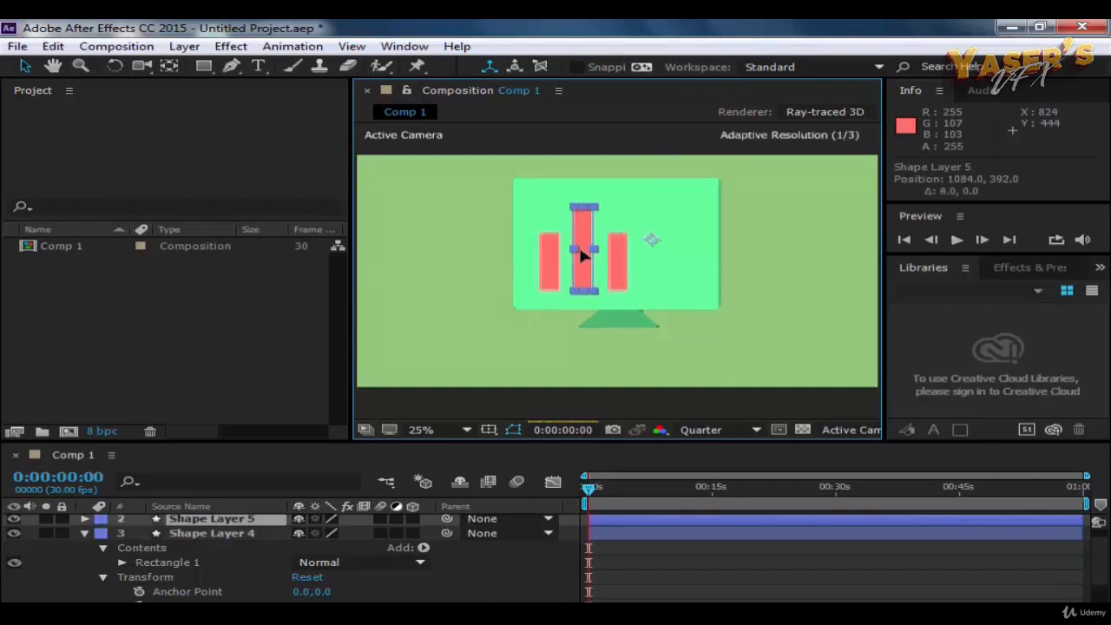
left_click(652, 148)
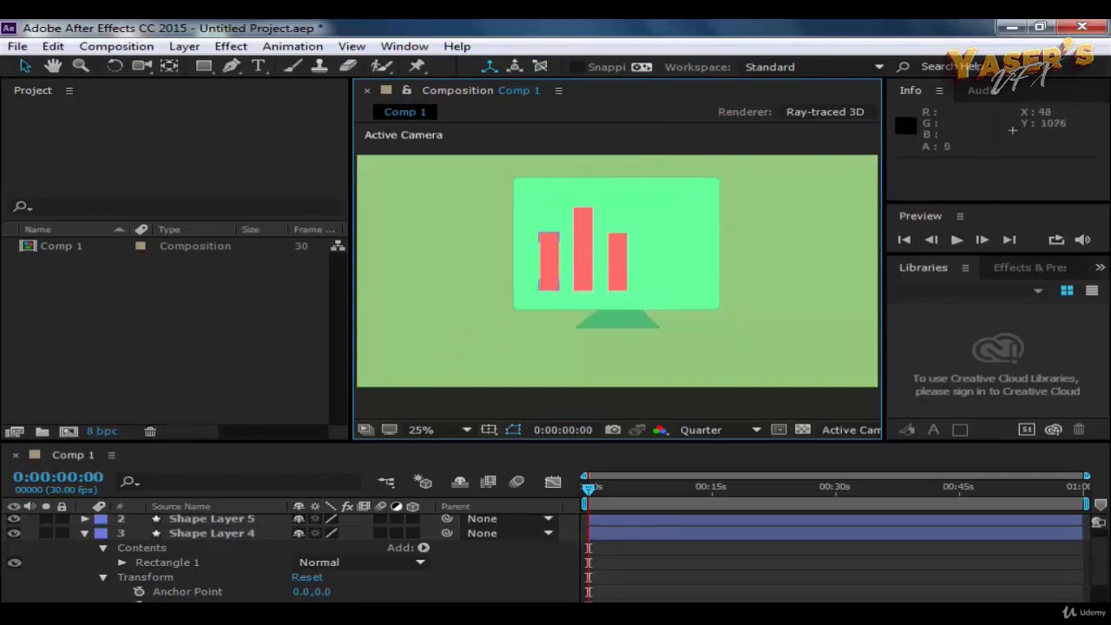
left_click(85, 533)
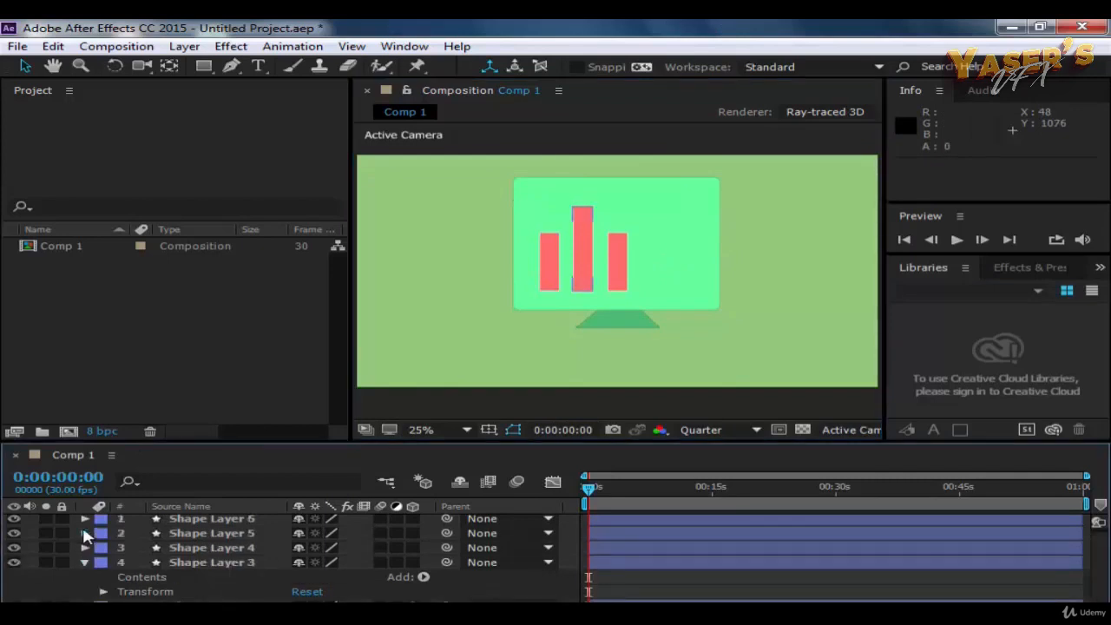
left_click(84, 563)
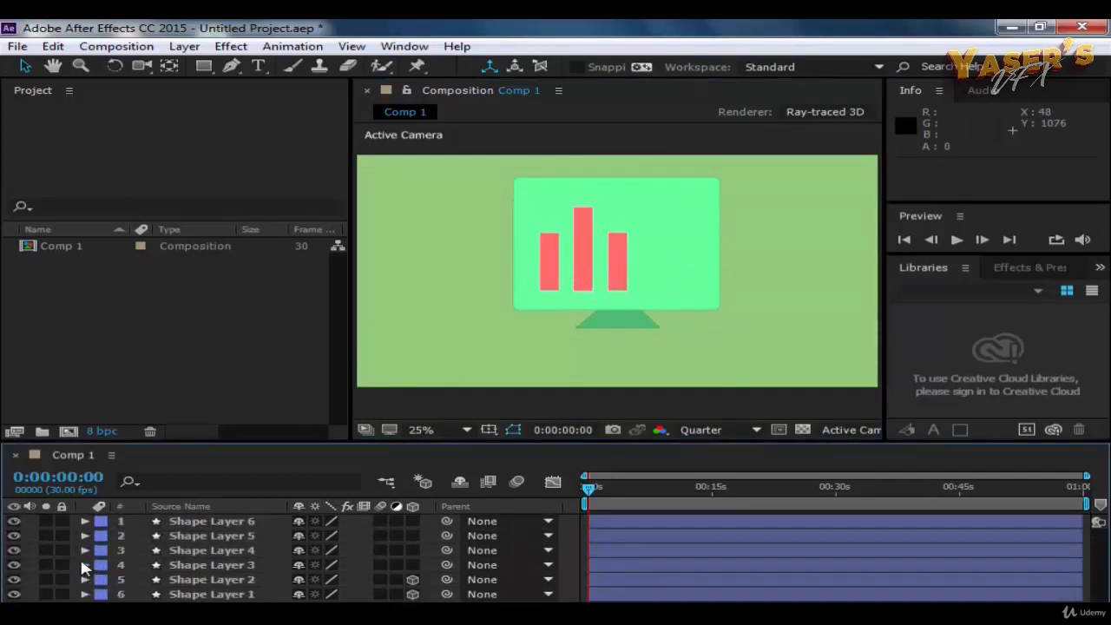
Paste another copy of the short red bar and move it right of the third bar as the fourth bar.
key("ctrl+v")
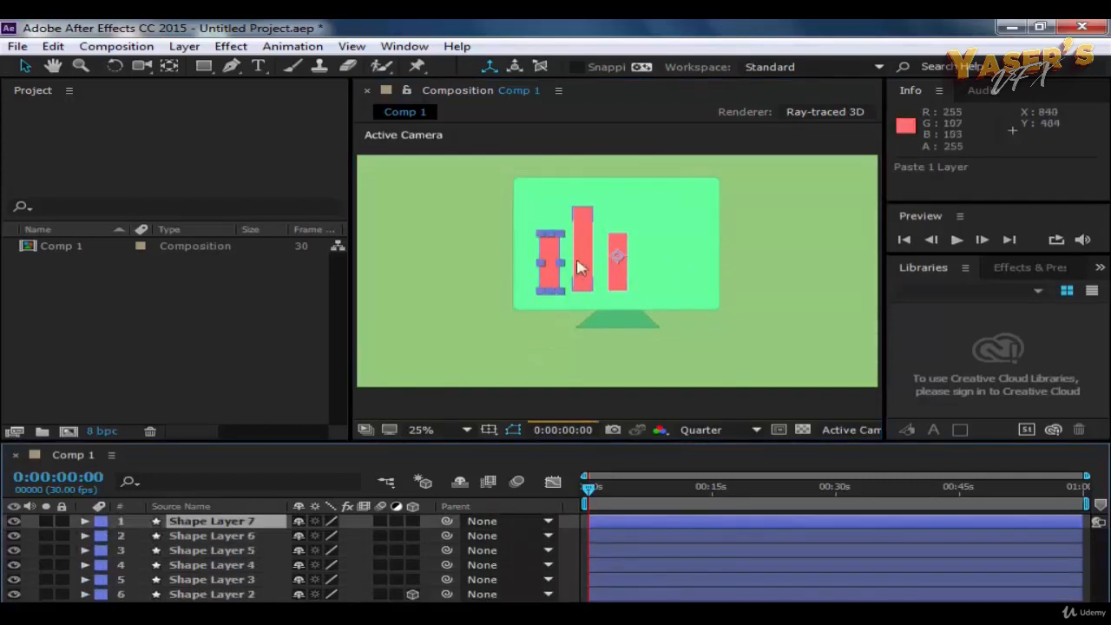
left_click_drag(555, 269, 656, 269)
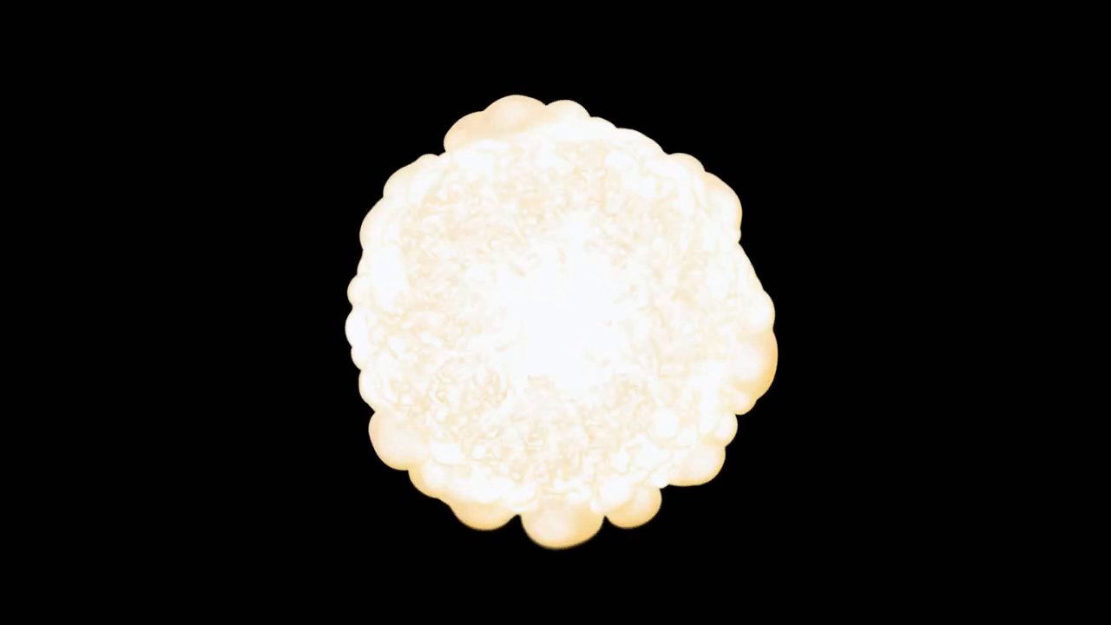